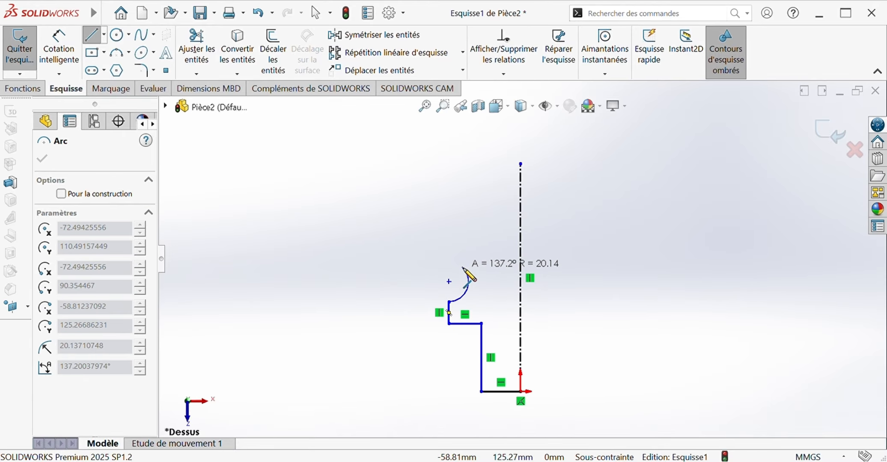
- Finish the half-profile outline with a small concave arc about 20 mm in radius, a slanted line, a short vertical line and a large arc
click(465, 271)
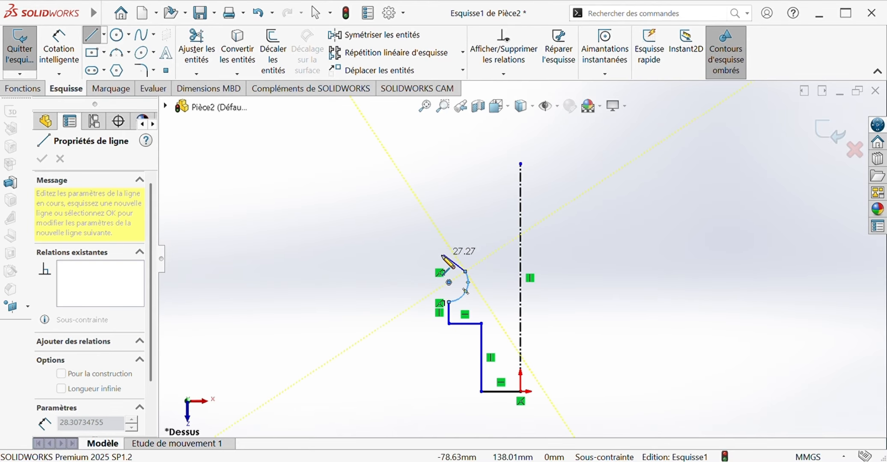
click(430, 227)
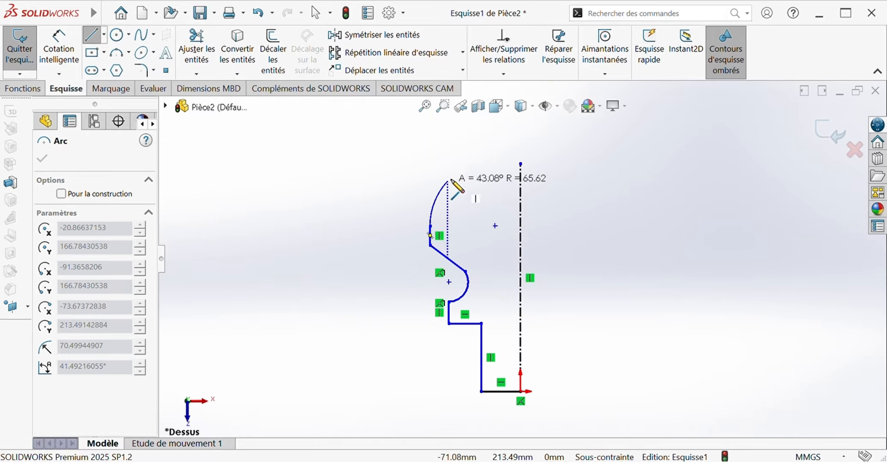
click(507, 142)
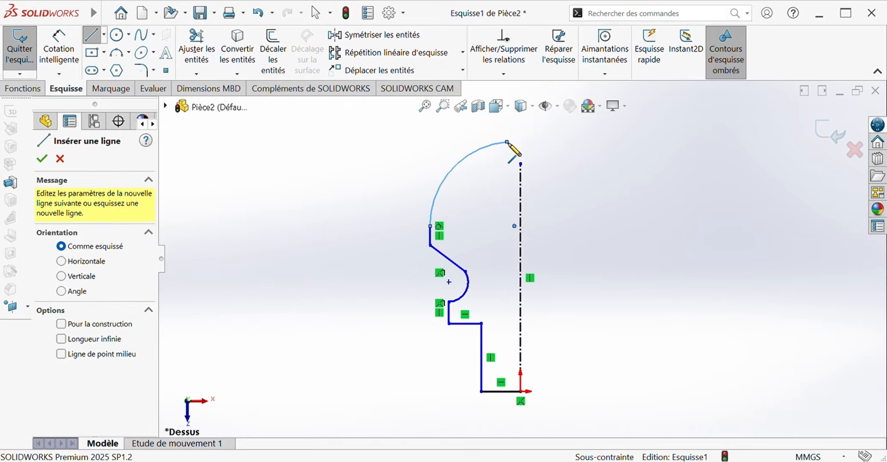
key(Escape)
- Dimension the outer end of the base line about the centreline as a 16 mm diameter
click(69, 60)
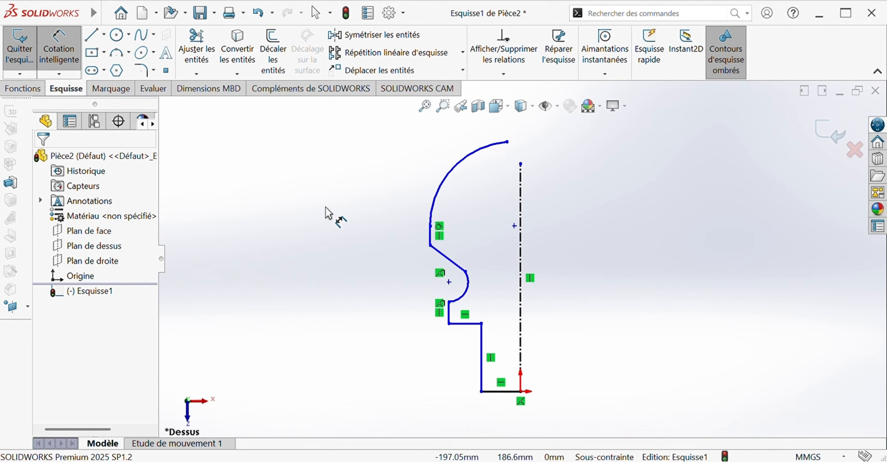
click(482, 392)
click(521, 368)
click(544, 418)
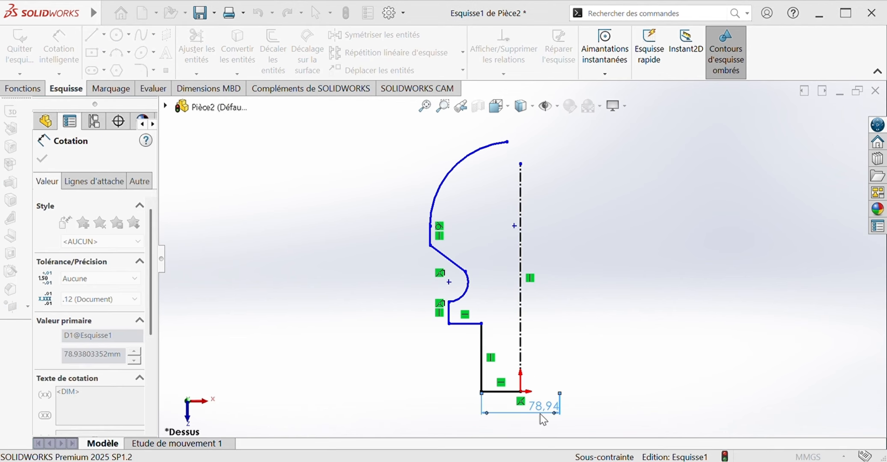
text(16)
key(Return)
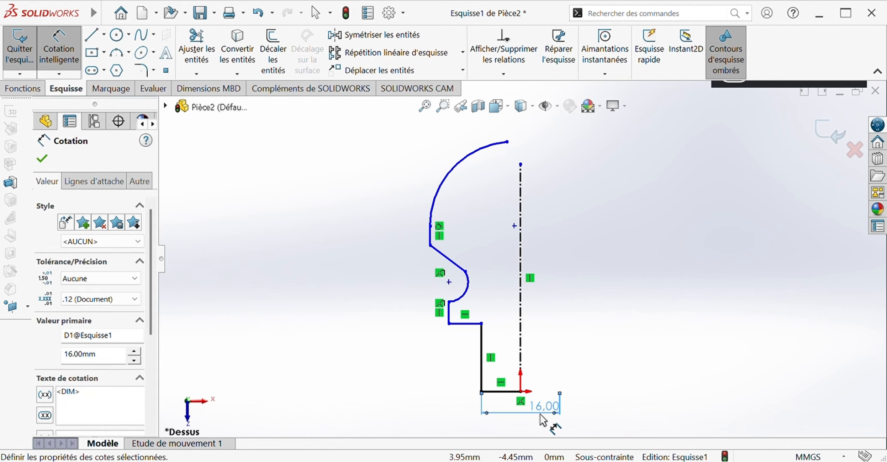
- Dimension the short vertical line above the lower step about the centreline as a 25 mm diameter
click(448, 316)
click(547, 315)
text(25)
key(Return)
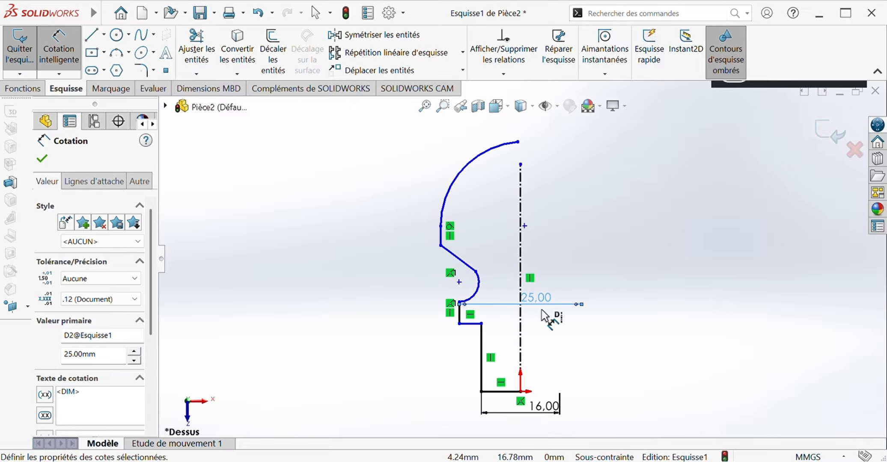
- Dimension the start point of the large arc about the centreline as a 40 mm diameter
click(441, 226)
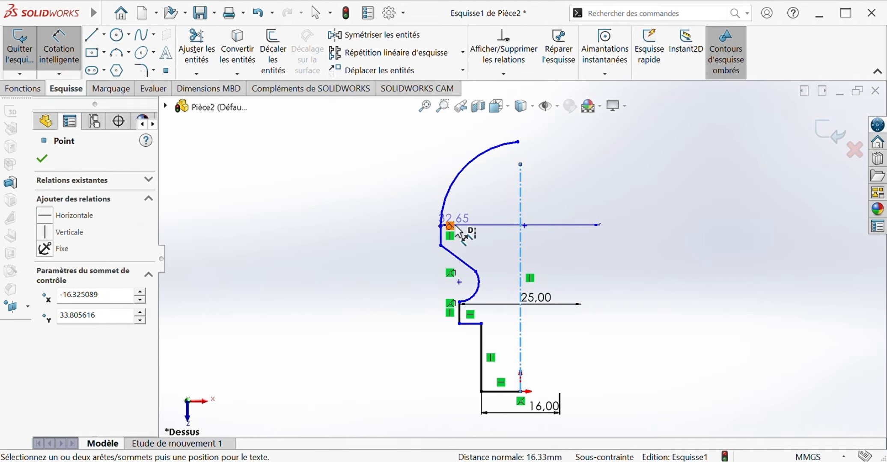
click(561, 128)
text(40)
key(Return)
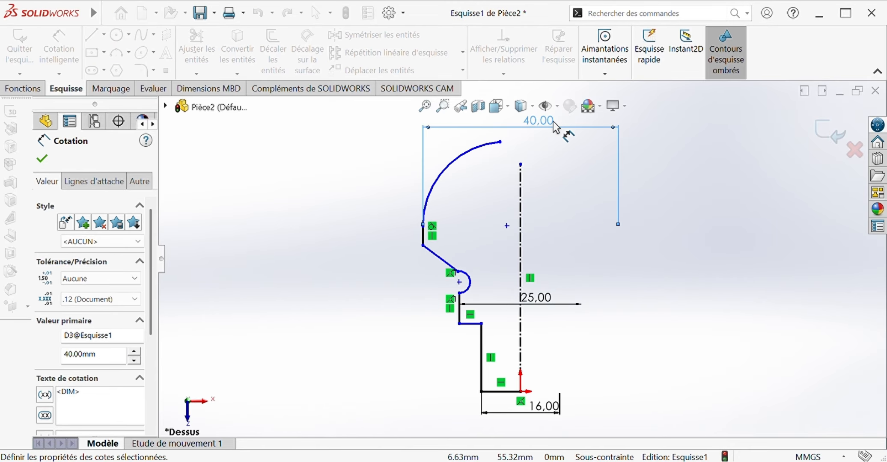
click(43, 161)
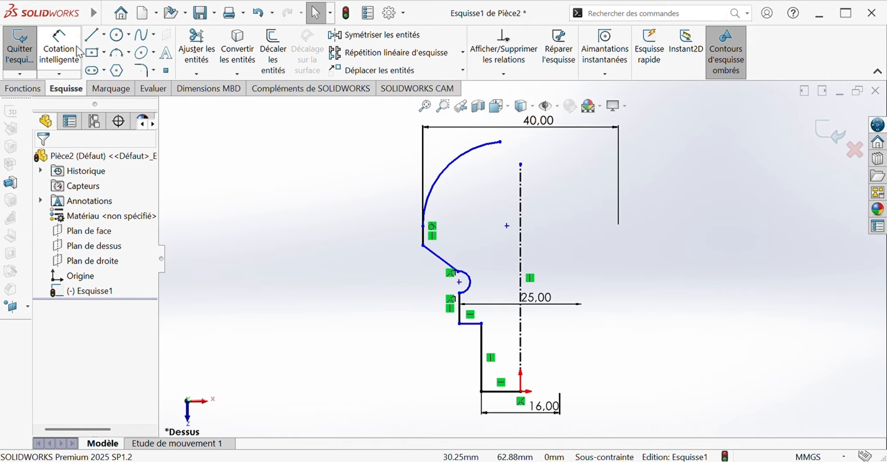
- Dimension the lowest vertical line of the profile with a length of 16 mm
click(59, 48)
click(483, 364)
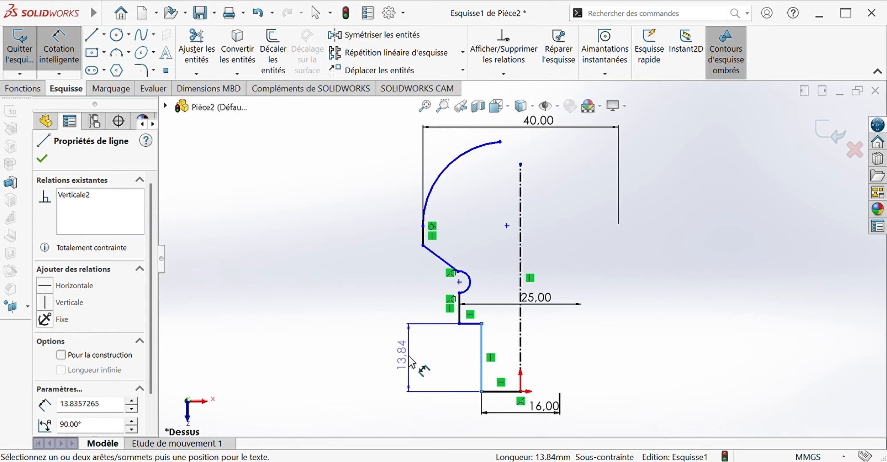
click(414, 363)
text(16)
key(Return)
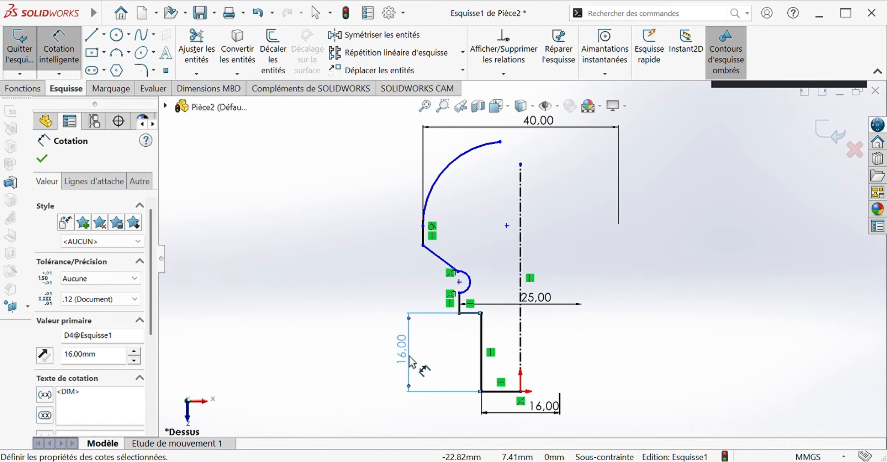
- Dimension the short vertical line below the small arc with a length of 7 mm
click(460, 304)
click(383, 295)
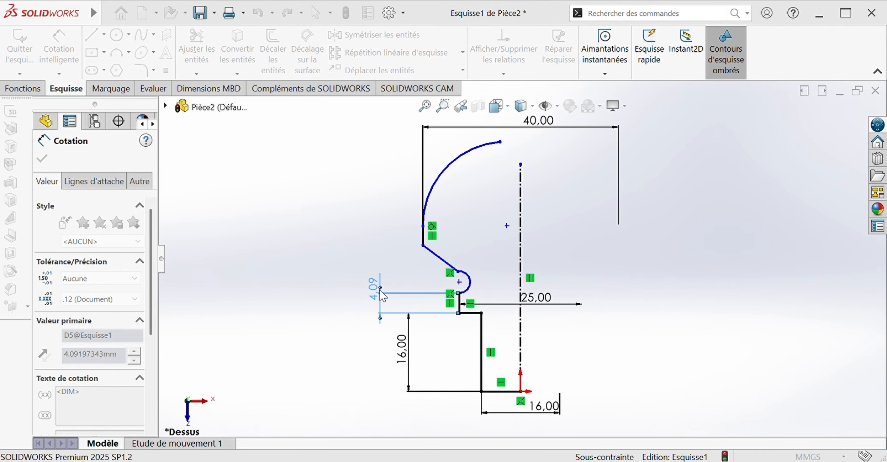
text(7)
key(Return)
- Dimension the vertical distance from the small arc's lower end to the top of the slanted line as 16 mm
click(423, 226)
click(459, 278)
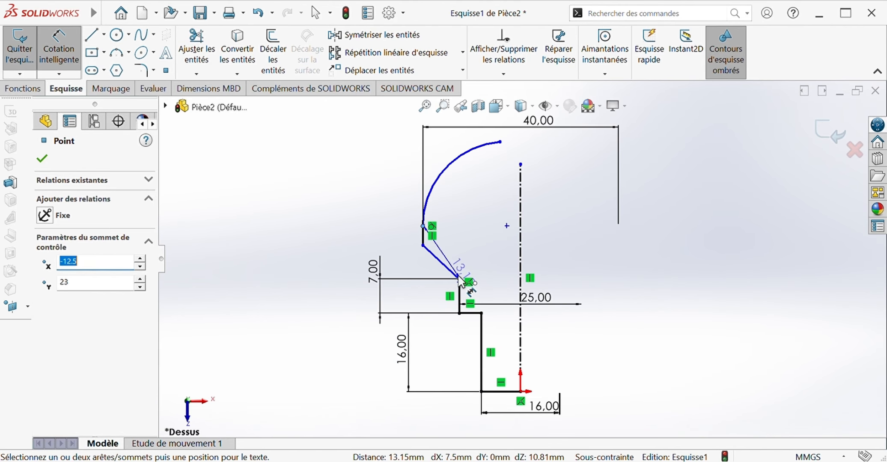
click(336, 257)
text(16.00mm)
key(Return)
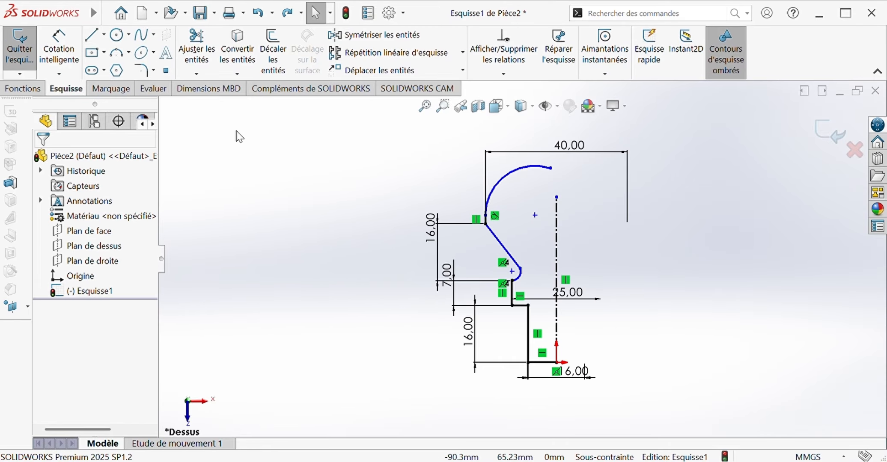
- Dimension the short vertical line between the slanted line and the large arc with a length of 7 mm
click(59, 47)
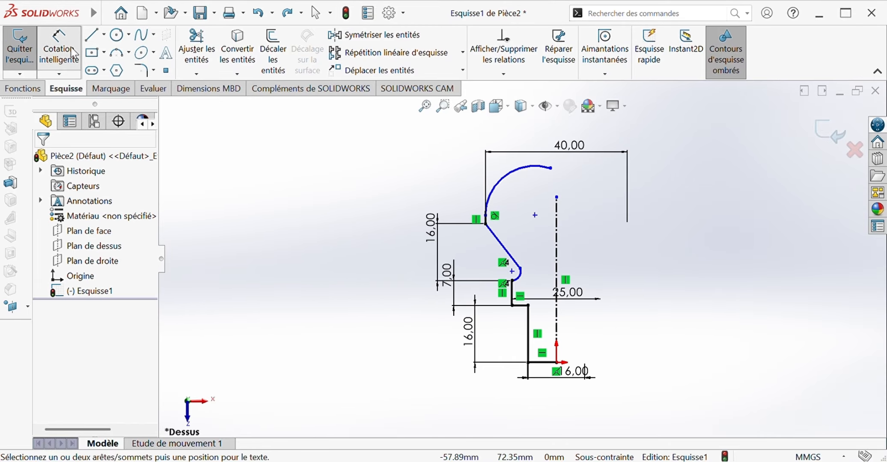
click(485, 220)
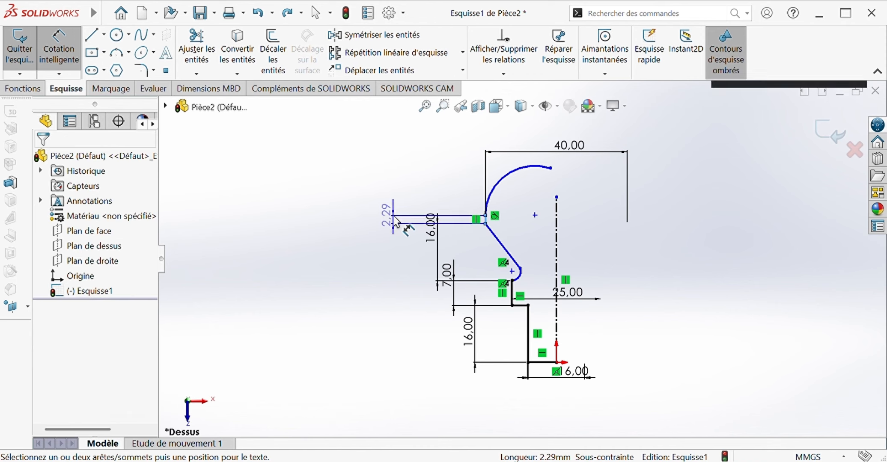
click(401, 223)
text(7)
key(Return)
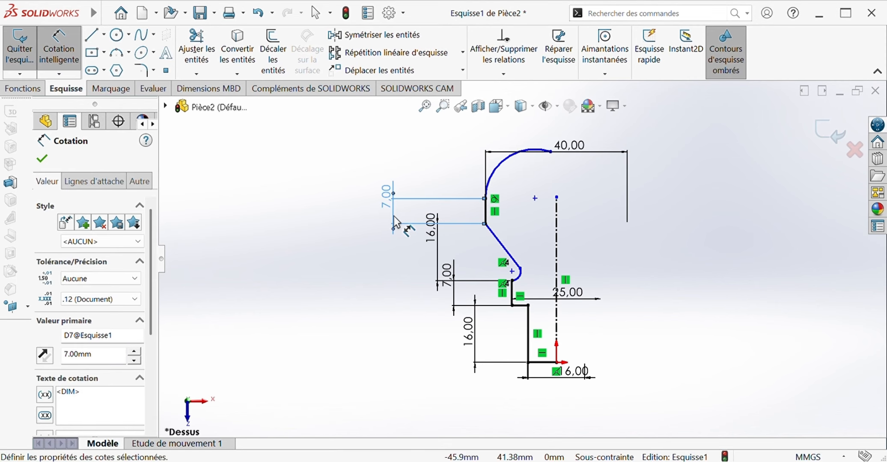
click(43, 160)
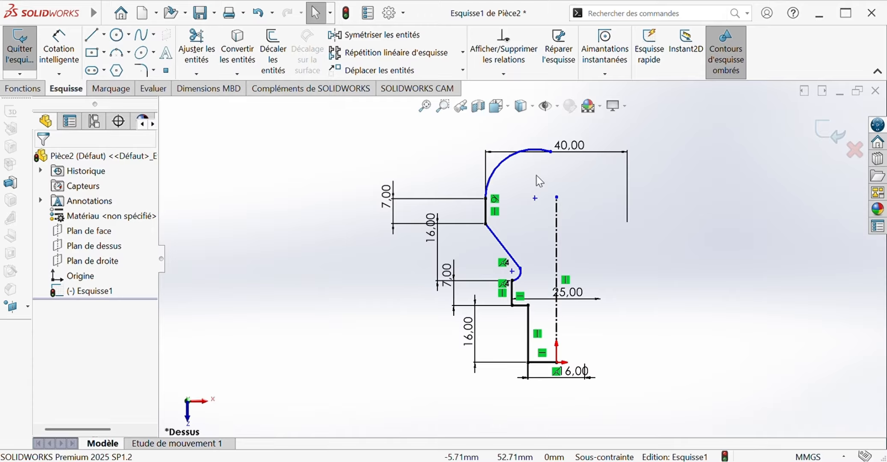
click(486, 199)
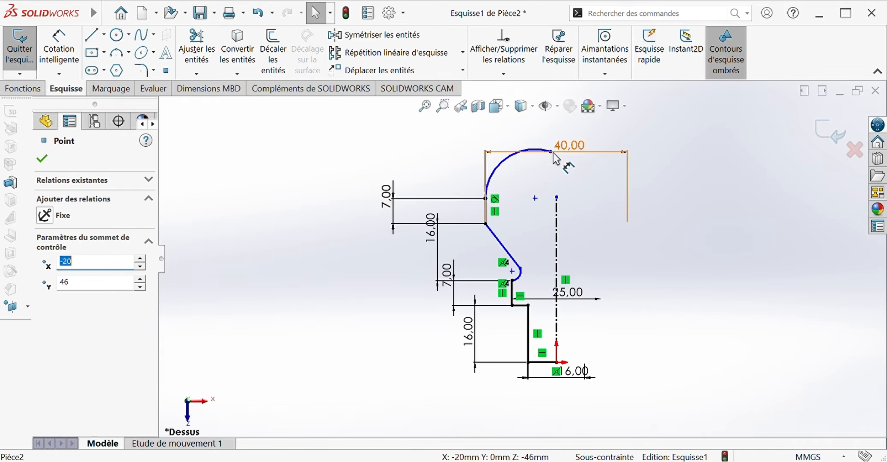
scroll(553, 156, down, 2)
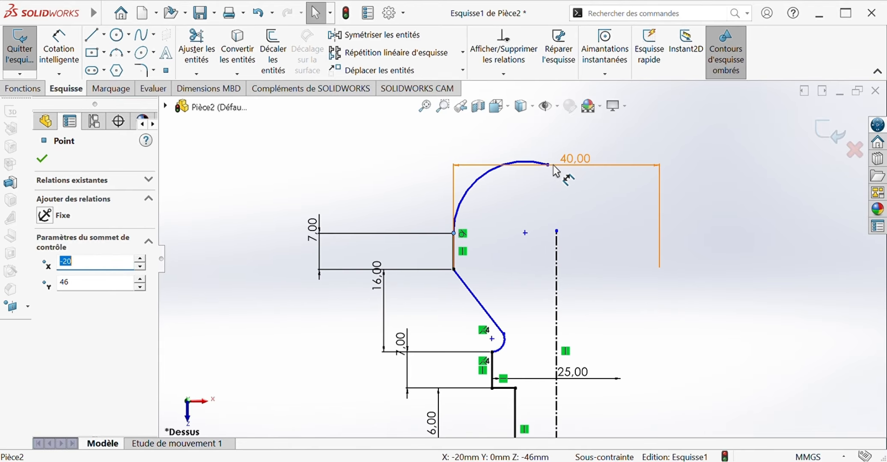
click(548, 165)
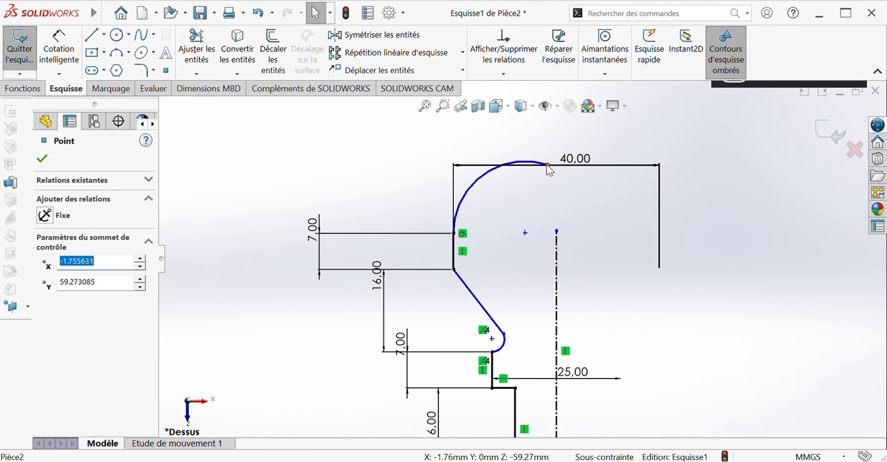
click(454, 234)
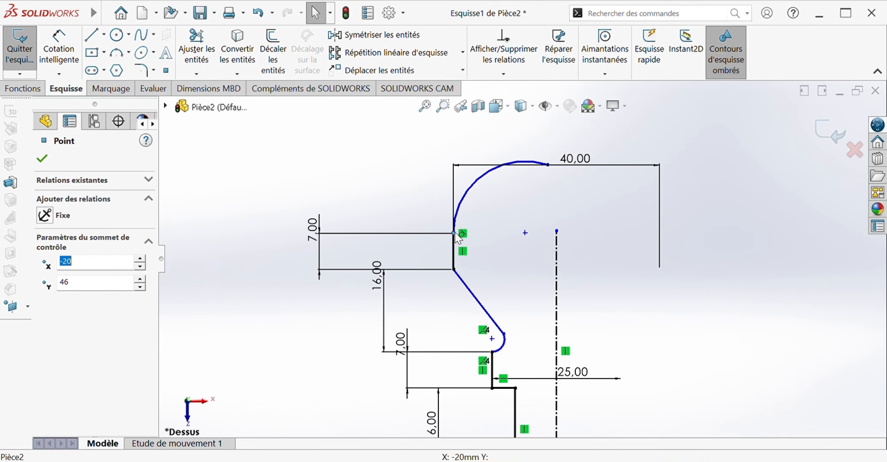
click(493, 195)
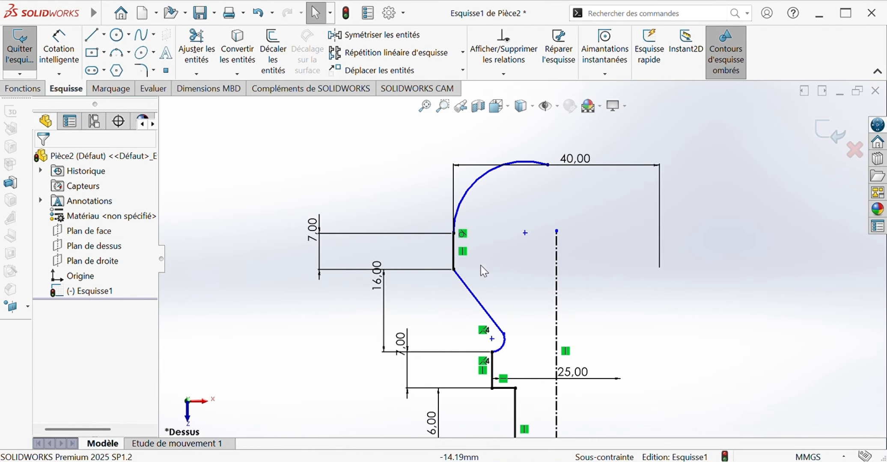
- Add a horizontal relation between the two endpoints of the large arc
click(549, 165)
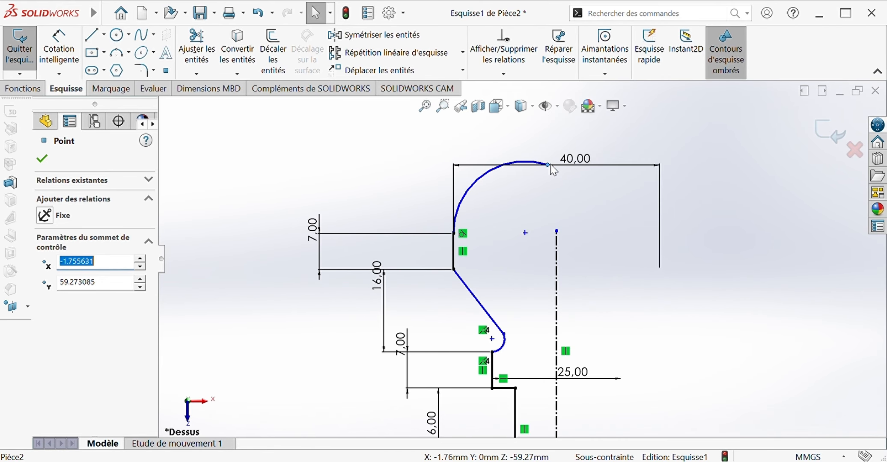
ctrl+click(454, 234)
click(71, 340)
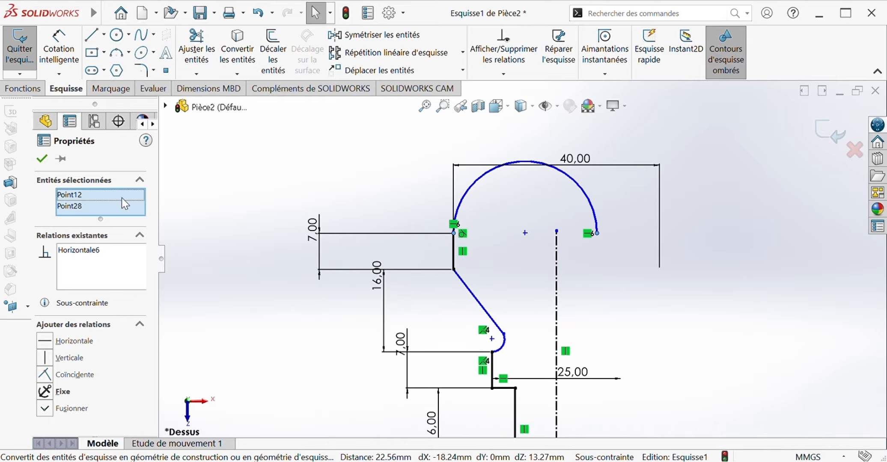
click(41, 165)
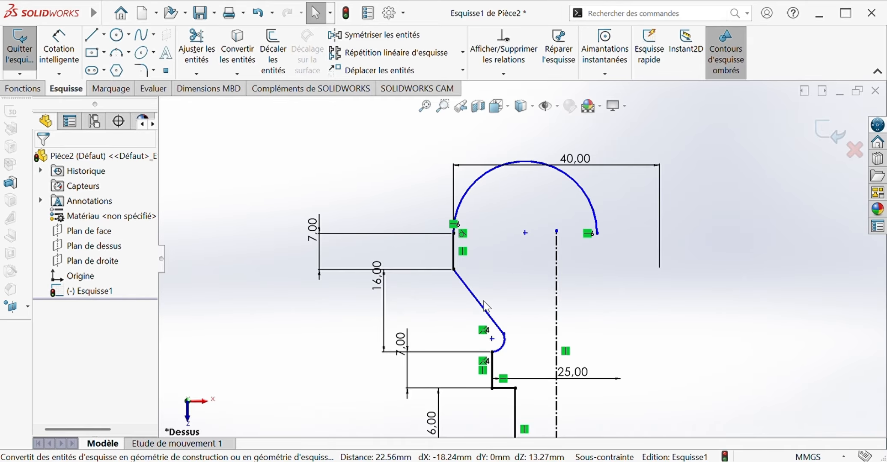
- Enlarge the large arc and make its centre coincident with the upper endpoint of the centreline
click(525, 233)
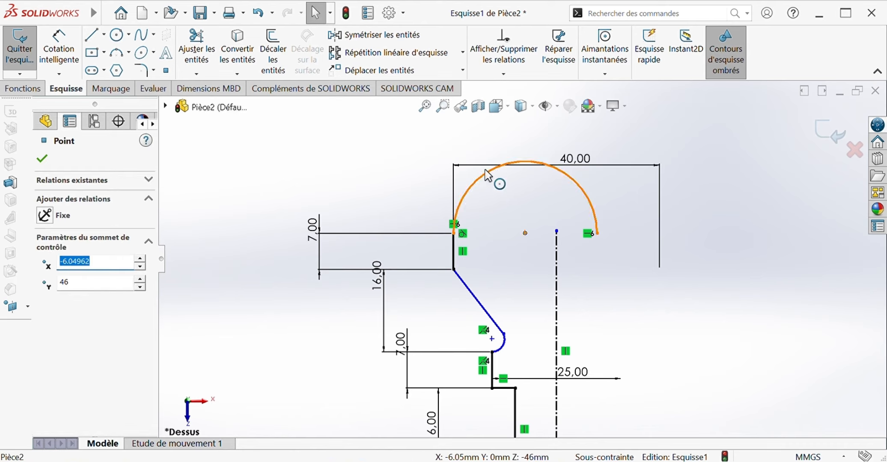
drag(570, 184, 607, 231)
click(548, 234)
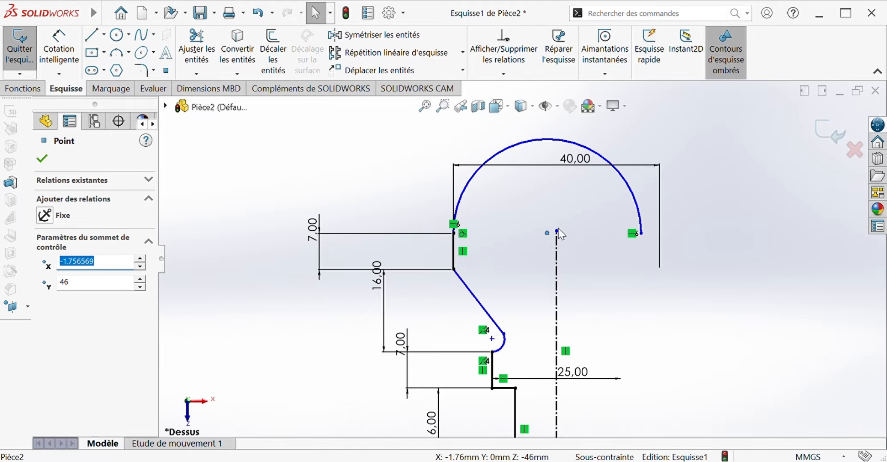
ctrl+click(557, 232)
click(626, 207)
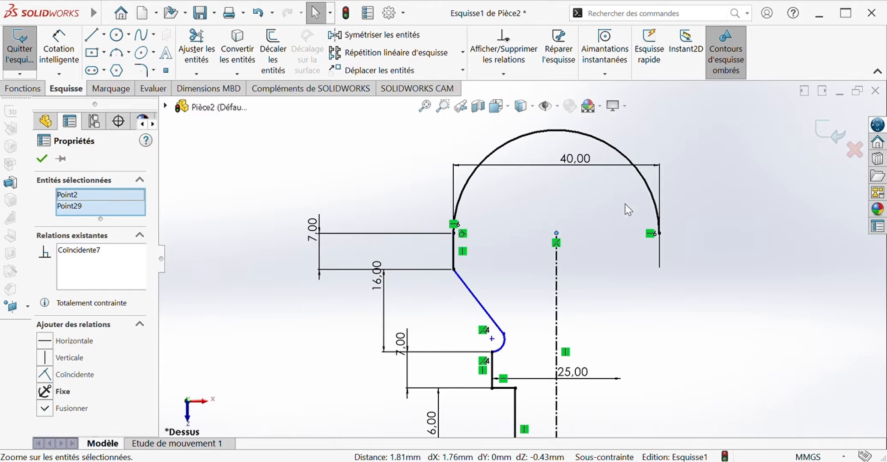
- Extend the centreline's upper endpoint to the topmost point of the large arc
click(557, 130)
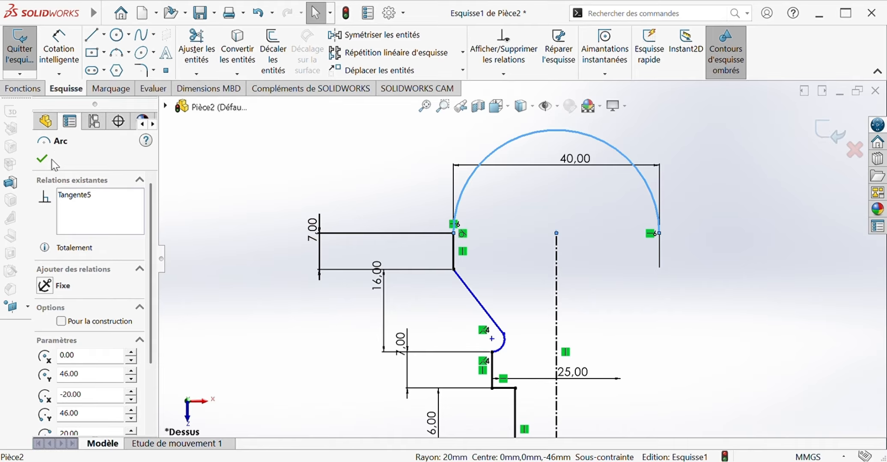
click(43, 162)
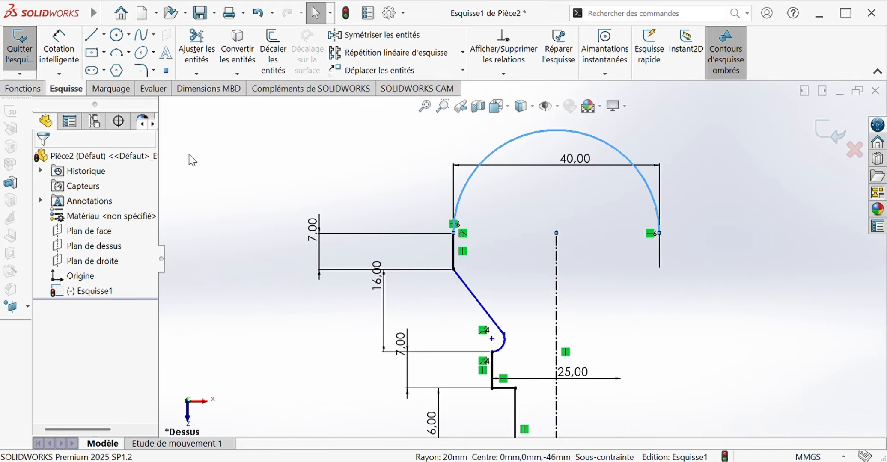
click(556, 131)
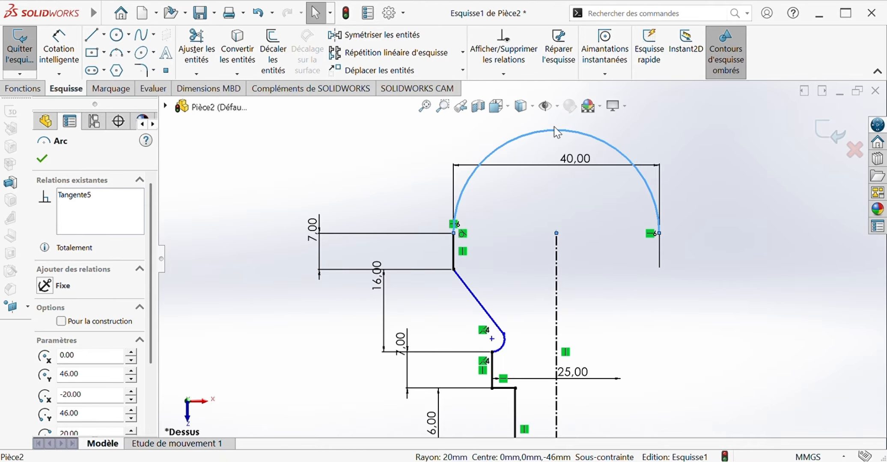
key(Escape)
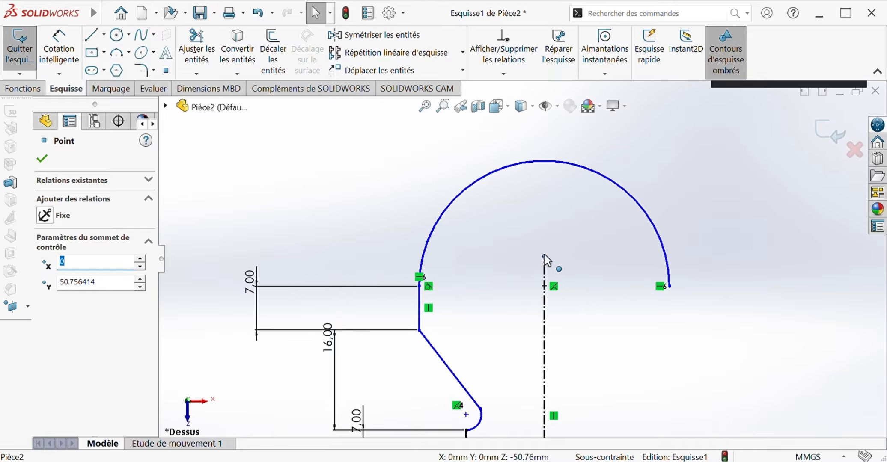
drag(545, 256, 544, 161)
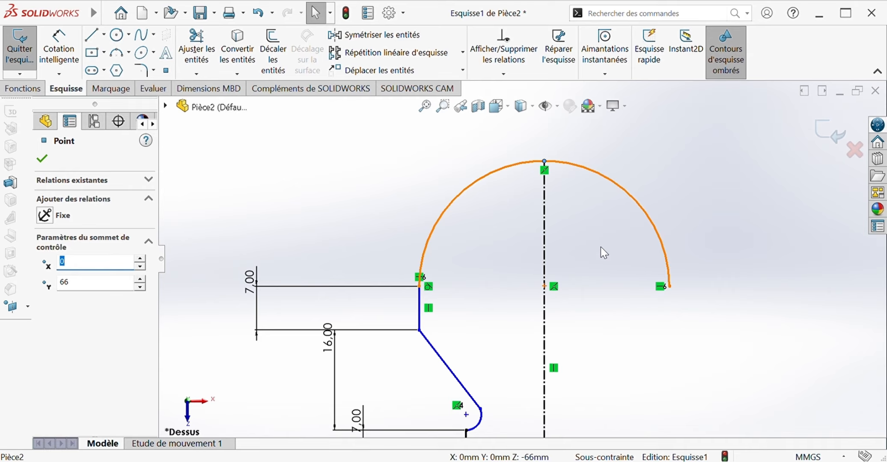
- Try to dimension the centreline's length as 50 mm
click(60, 47)
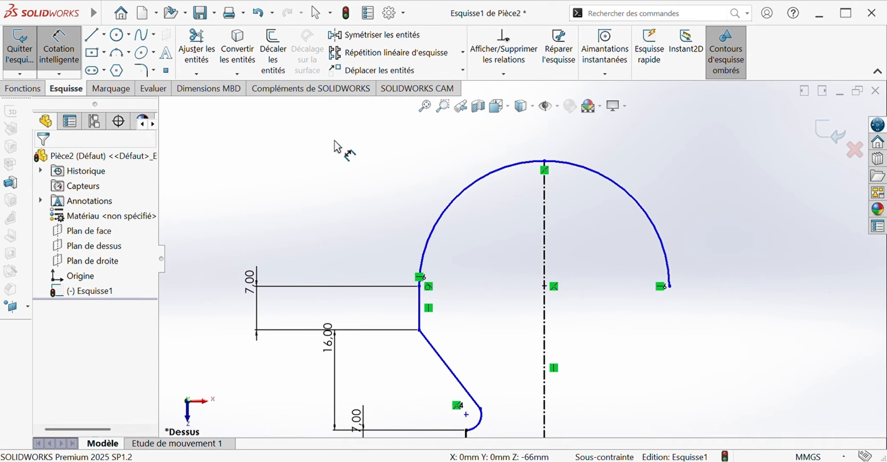
scroll(515, 240, up, 5)
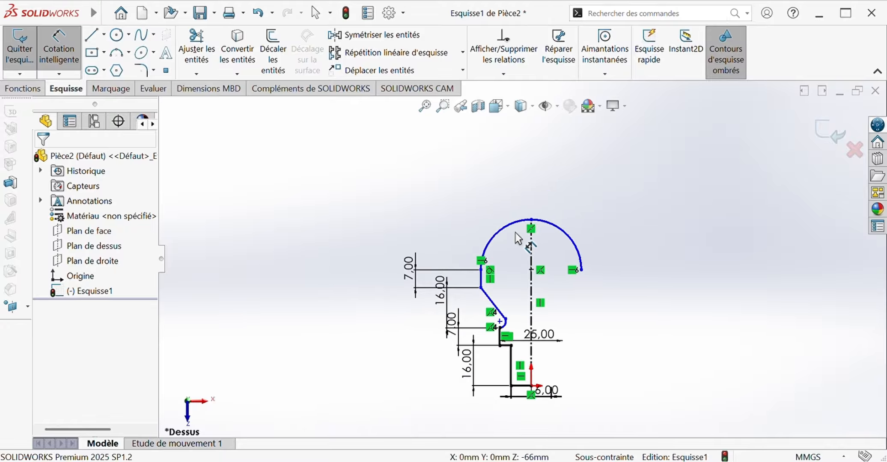
click(532, 252)
click(626, 242)
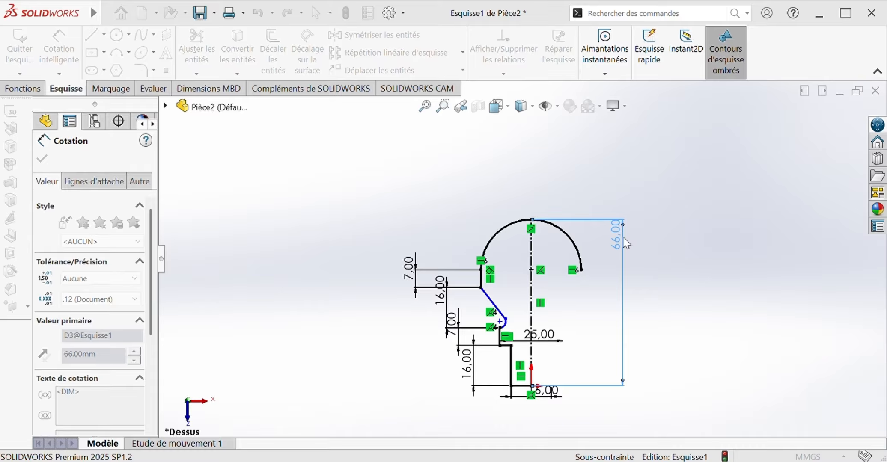
text(50)
key(Return)
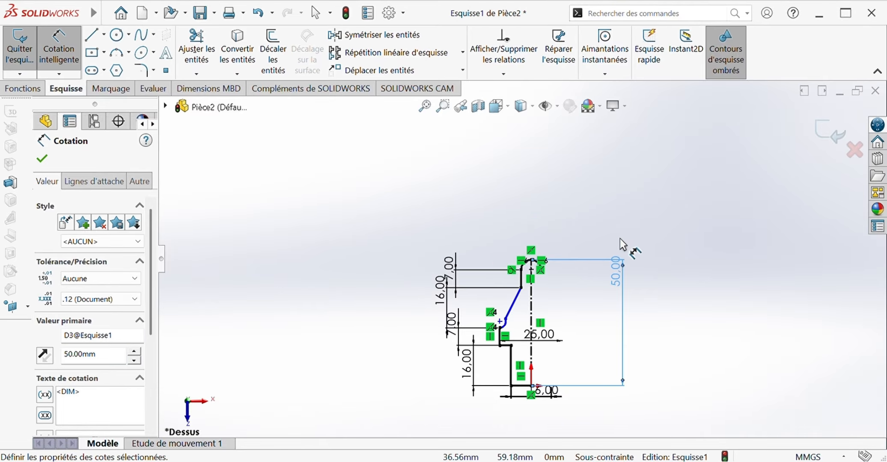
- Undo the 50 mm value and delete the centreline's length dimension
click(256, 13)
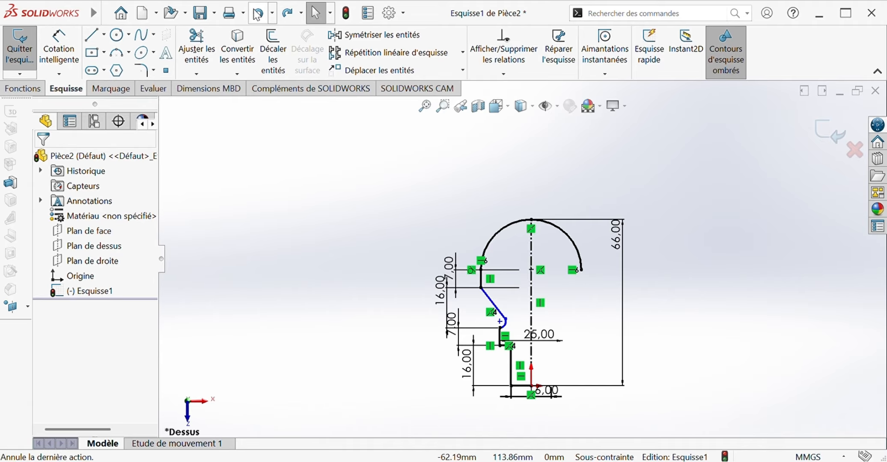
click(617, 226)
key(Delete)
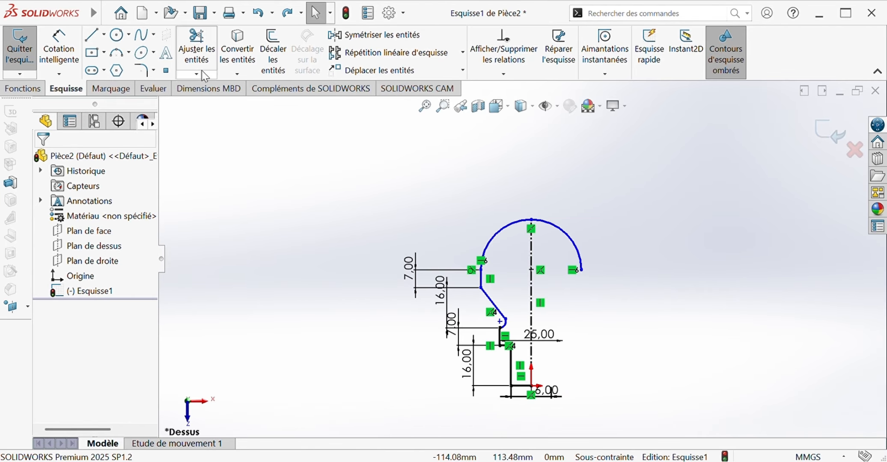
- Dimension the horizontal distance between the large arc's two endpoints as 40 mm, measured across the centreline
click(59, 47)
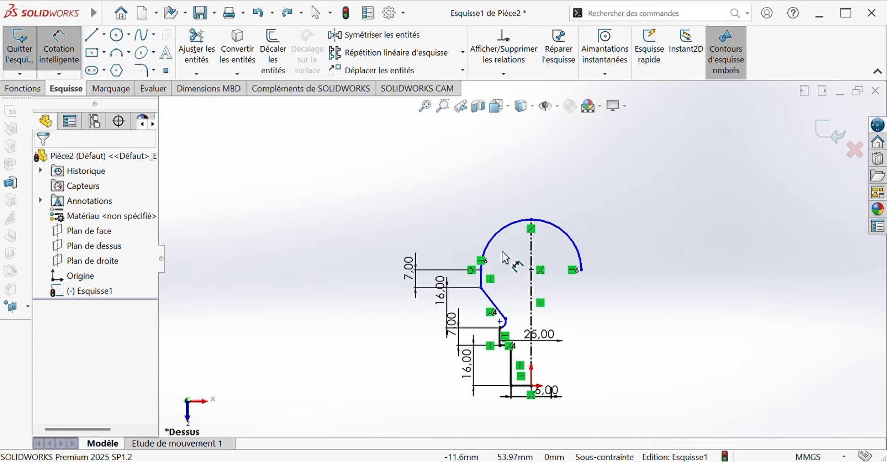
click(481, 271)
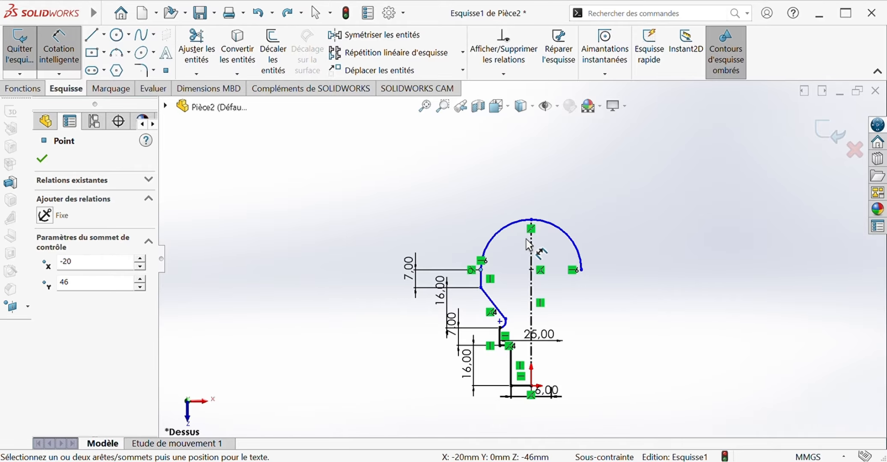
click(531, 253)
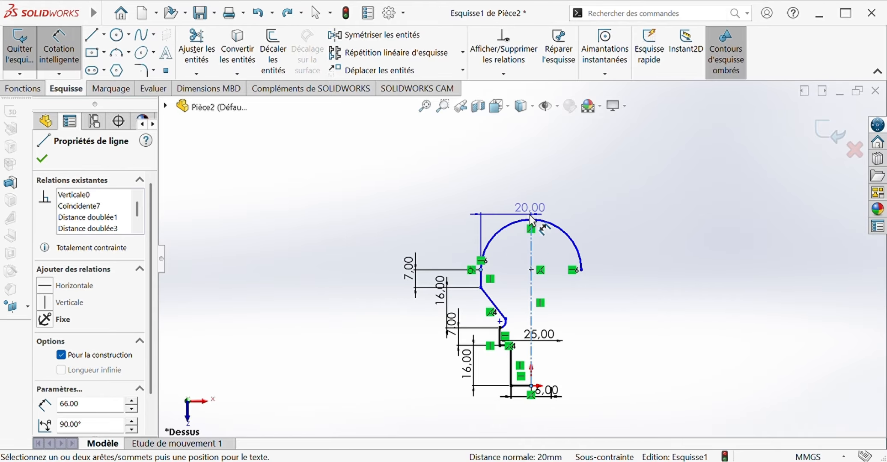
click(543, 188)
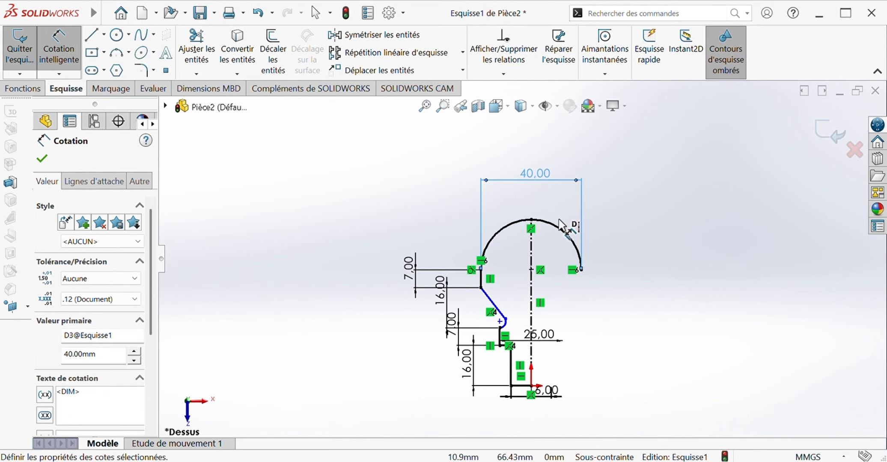
- Add a driven length dimension to the full centreline beside the large arc
click(532, 257)
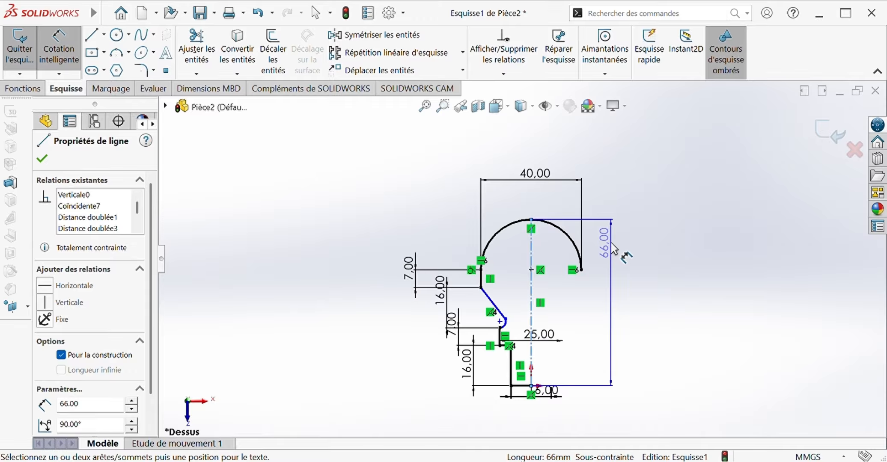
click(615, 249)
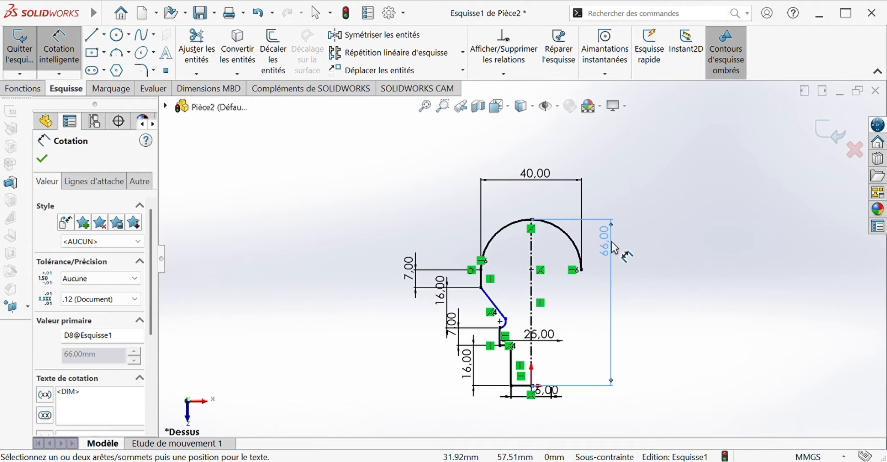
click(616, 257)
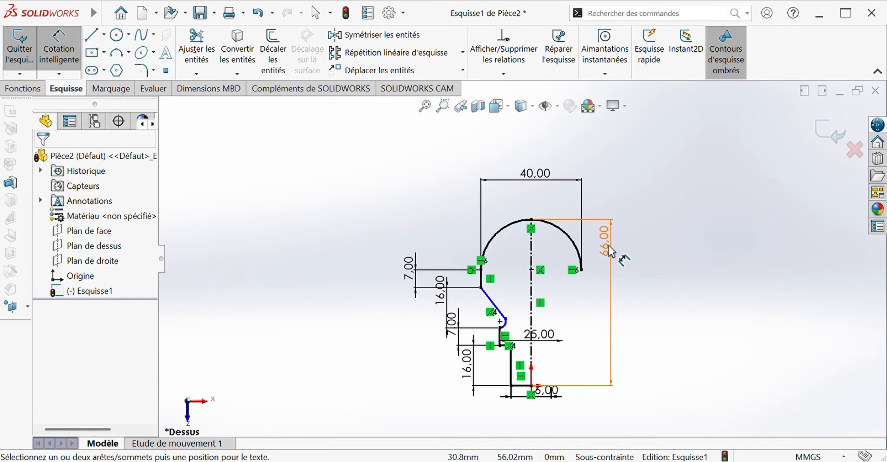
click(612, 251)
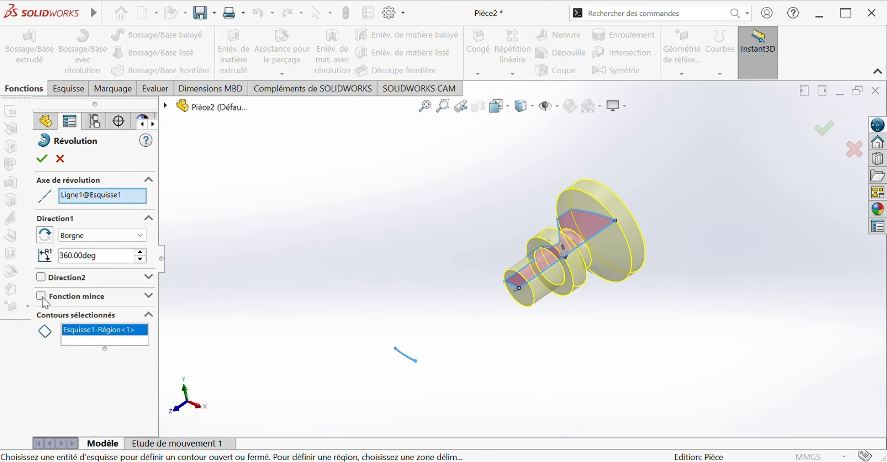
- Revolve the closed half-profile 360 degrees about the centreline as a solid, with the thin feature option off
click(41, 296)
click(41, 296)
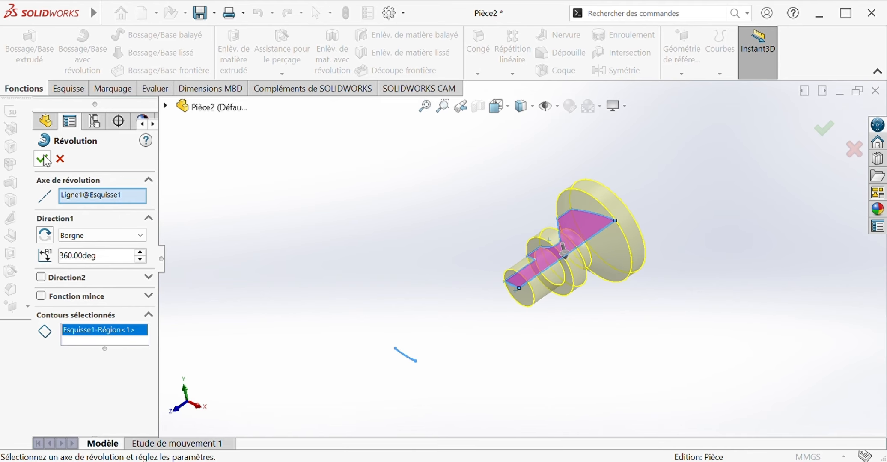
click(42, 159)
click(345, 191)
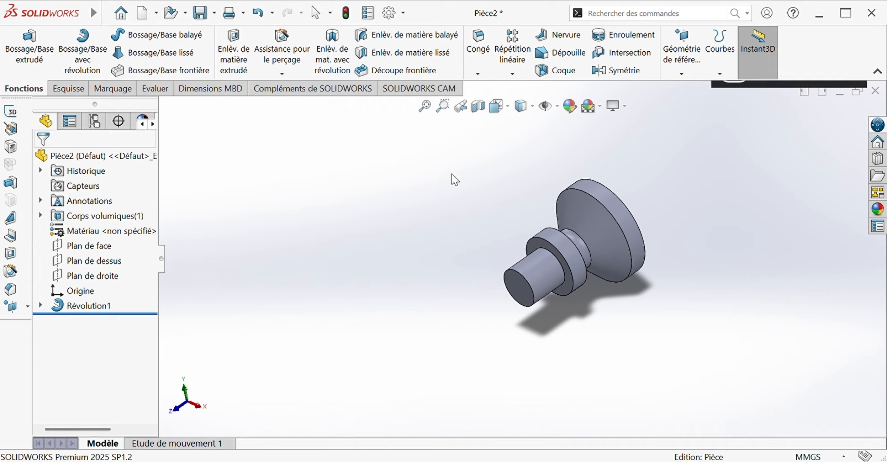
middle_drag(451, 175, 462, 242)
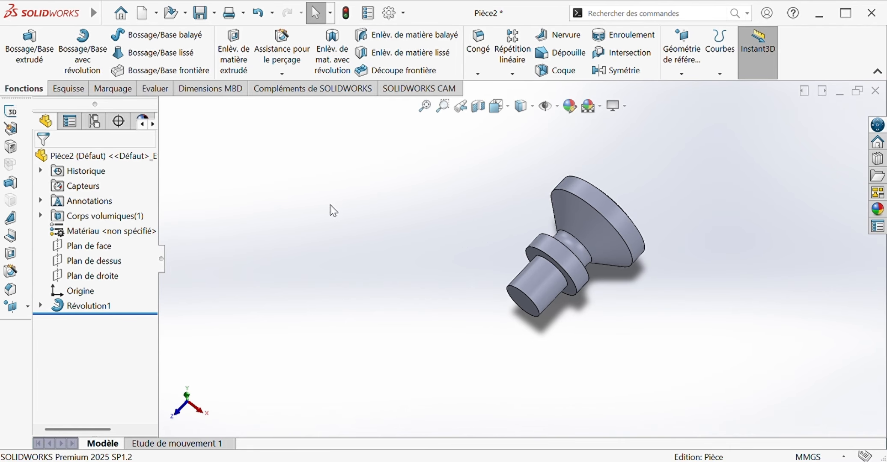
middle_drag(489, 192, 427, 211)
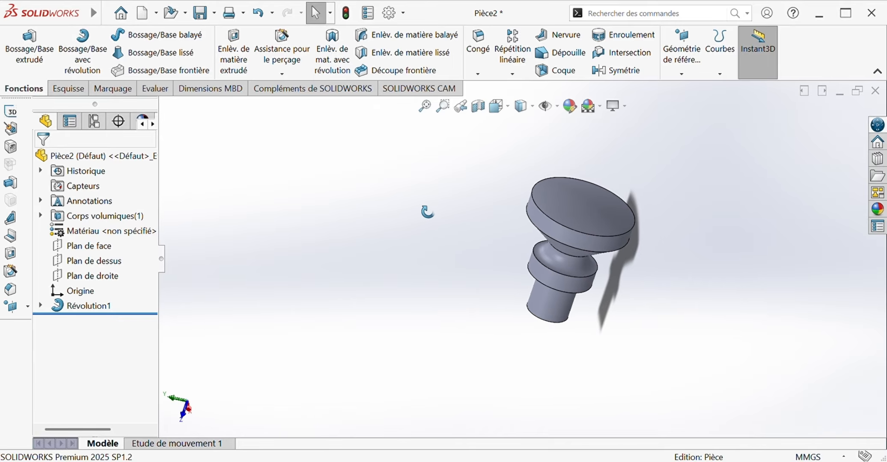
- Start a sketch on the front plane with the part in the top orientation
click(68, 249)
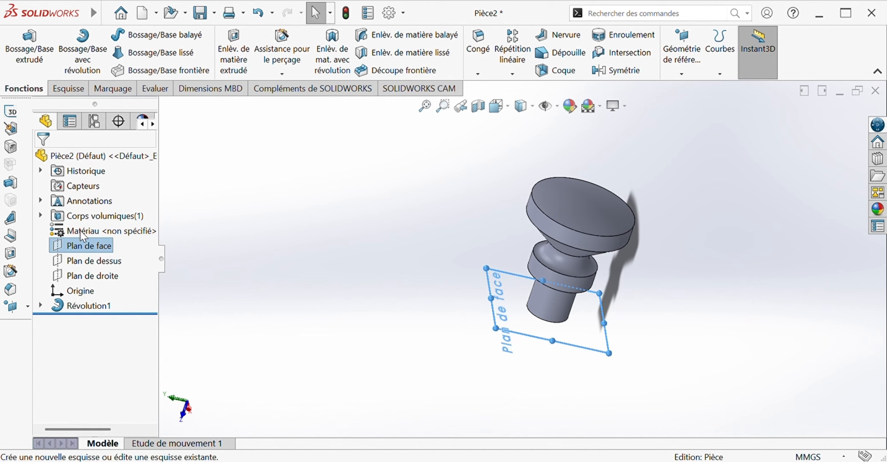
click(82, 234)
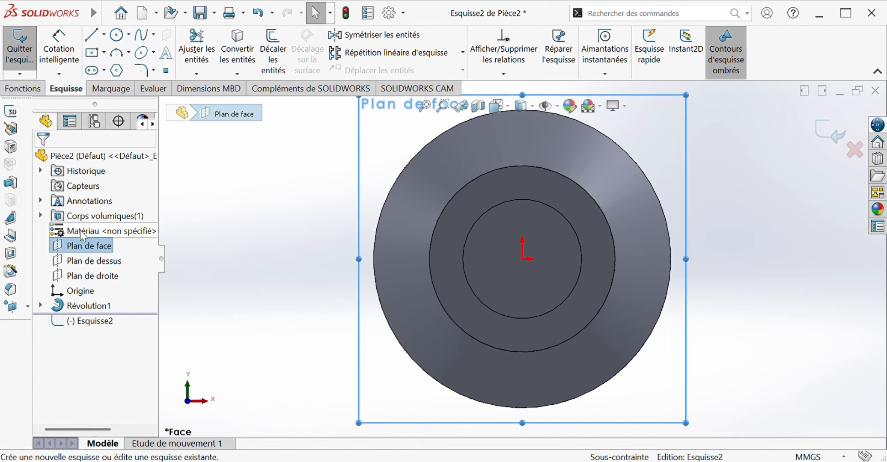
click(510, 110)
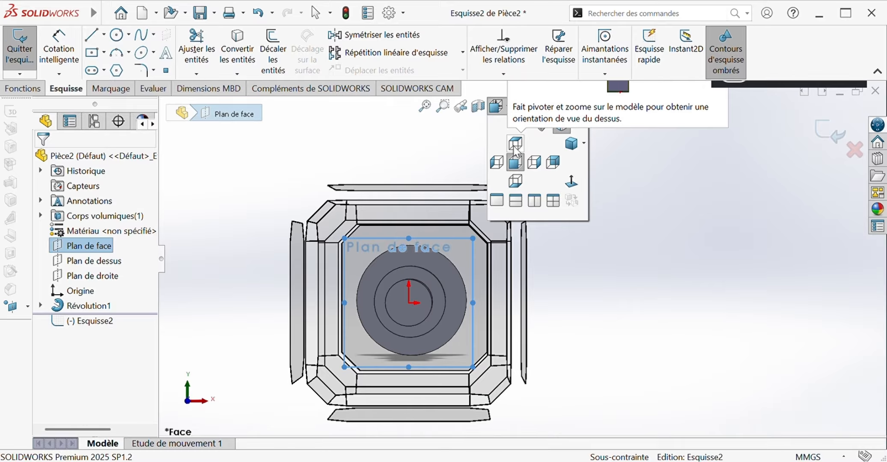
click(515, 144)
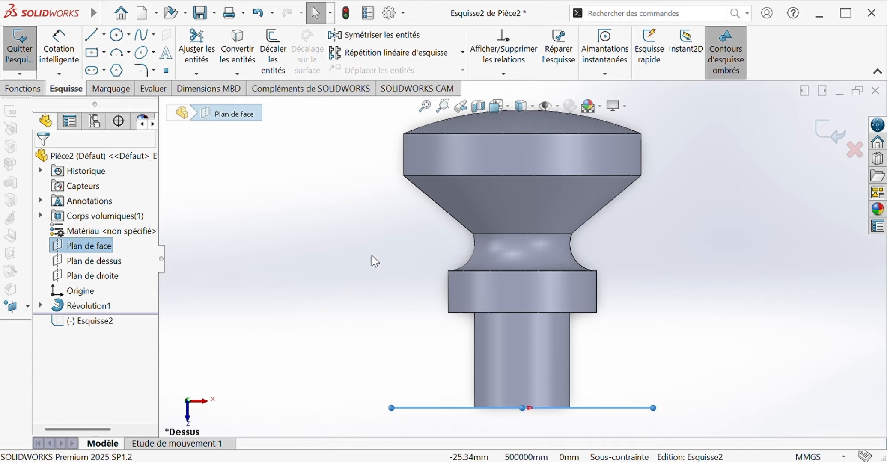
click(375, 259)
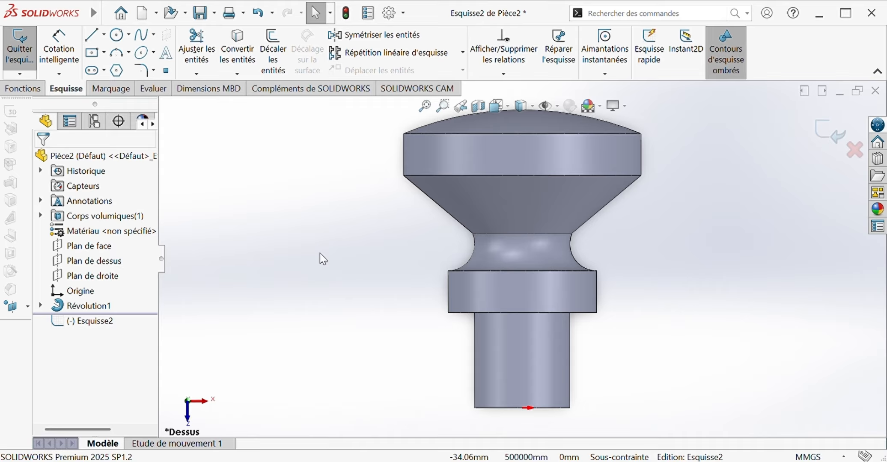
- On the top plane, sketch a vertical construction line about 26.6 mm long upward from the origin
click(91, 39)
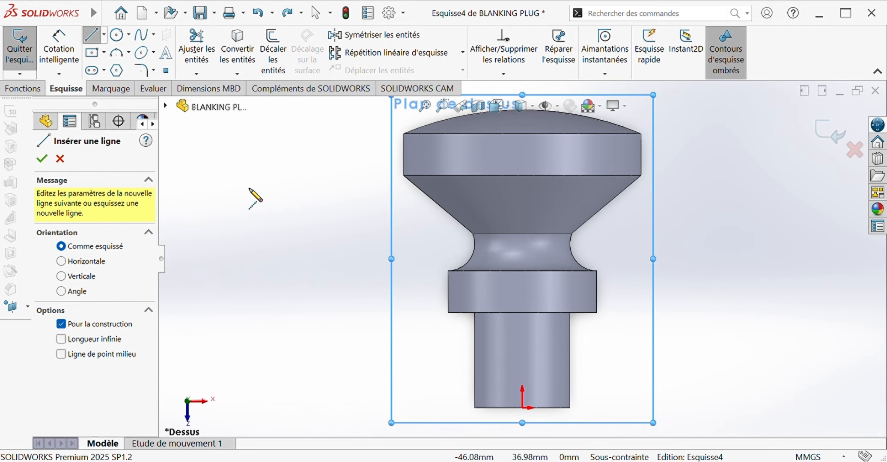
click(523, 408)
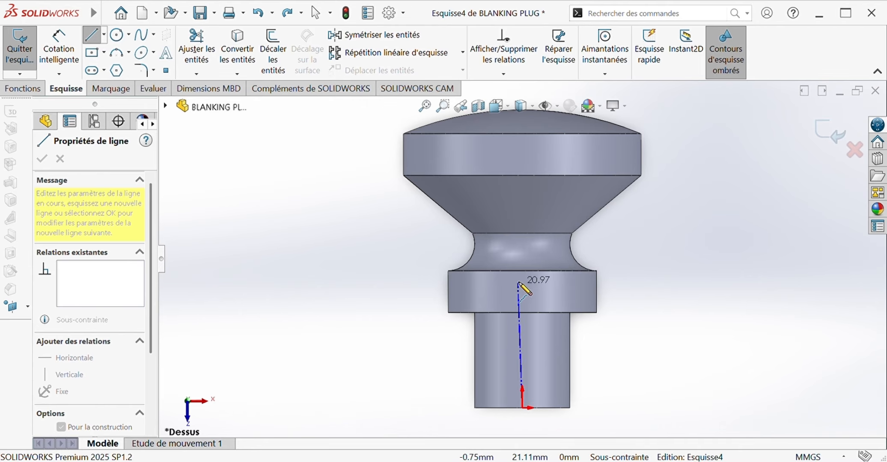
click(523, 249)
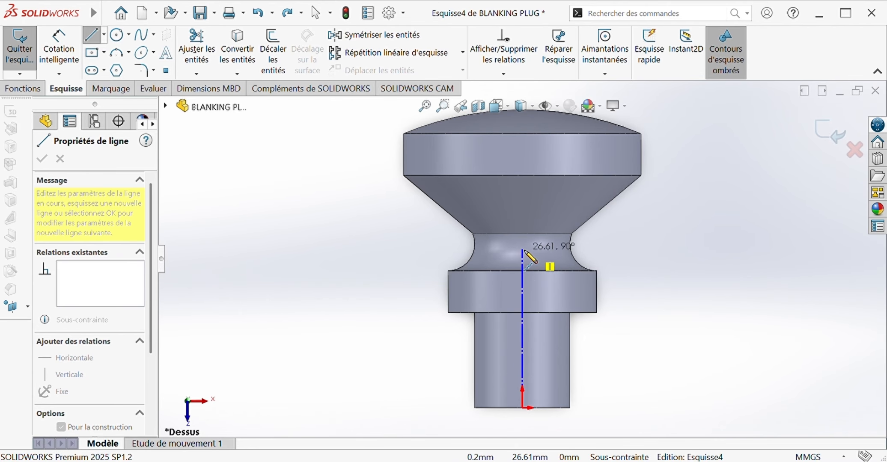
key(Escape)
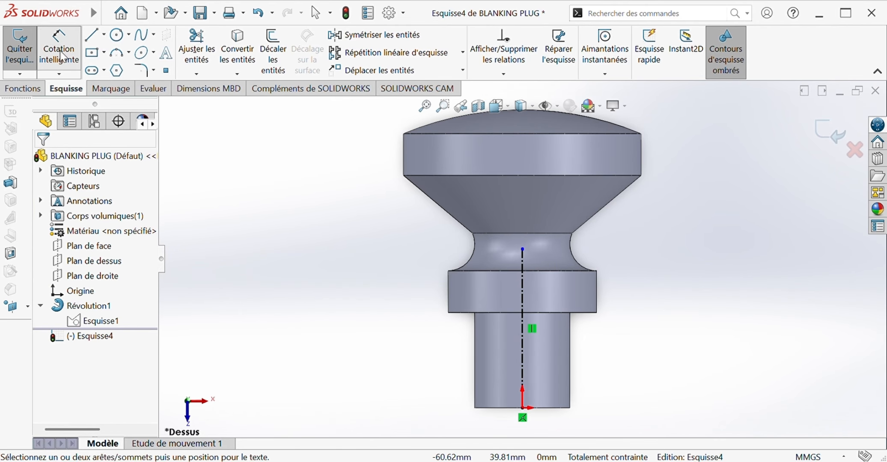
- Sketch a circle about 3.9 mm in diameter centred on the construction line's upper endpoint
click(119, 34)
click(523, 249)
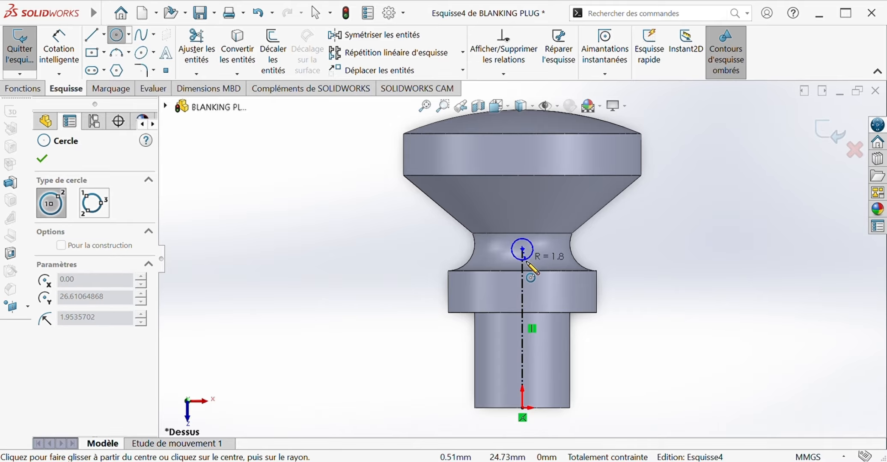
click(535, 249)
click(41, 160)
- Dimension the vertical construction line's length as 30 mm
click(59, 47)
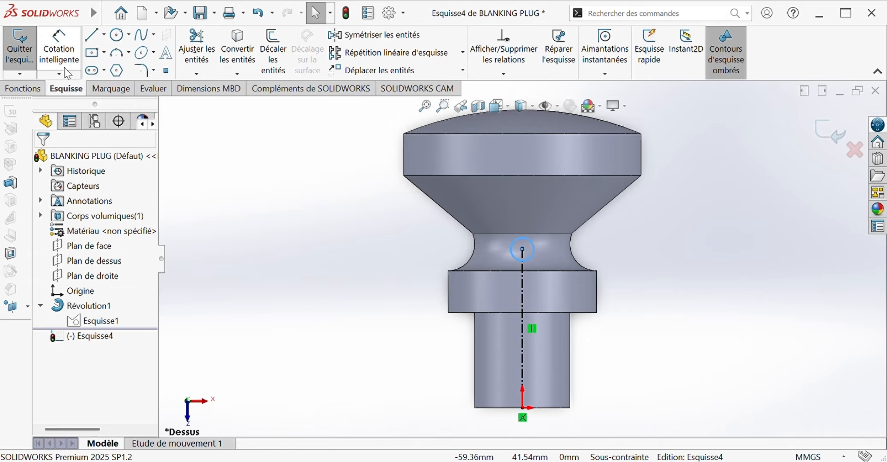
click(522, 343)
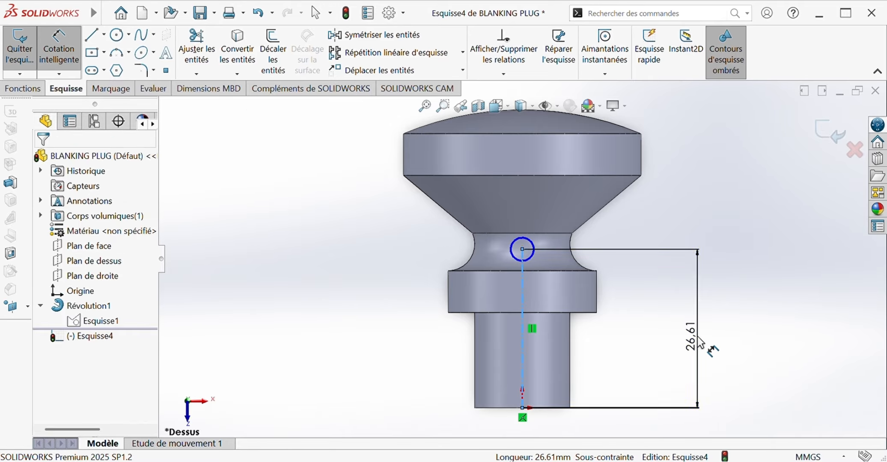
click(703, 343)
text(30)
key(Return)
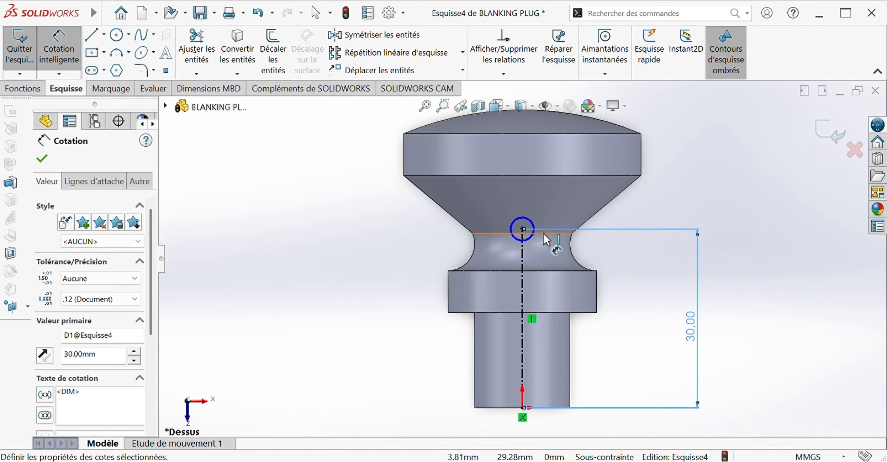
- Dimension the circle's diameter as 4 mm
click(529, 220)
click(782, 190)
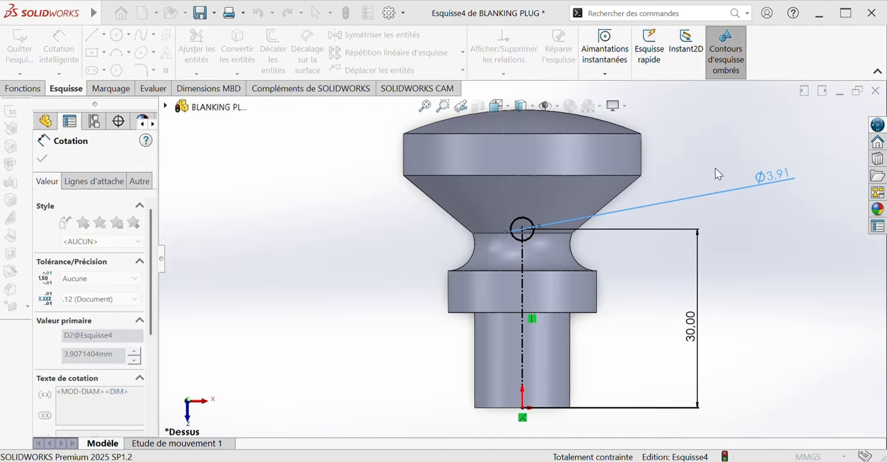
text(4)
key(Return)
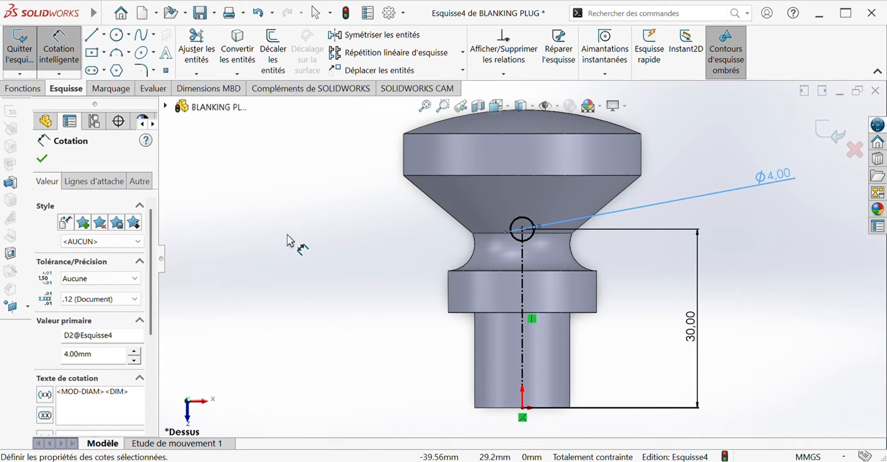
click(43, 159)
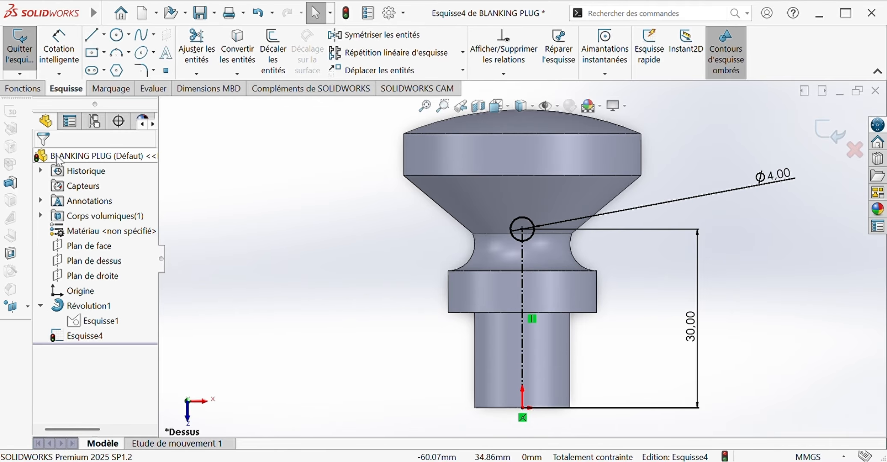
- Extrude-cut the 4 mm circle through all in both directions to make the plug's cross hole
click(41, 91)
click(235, 57)
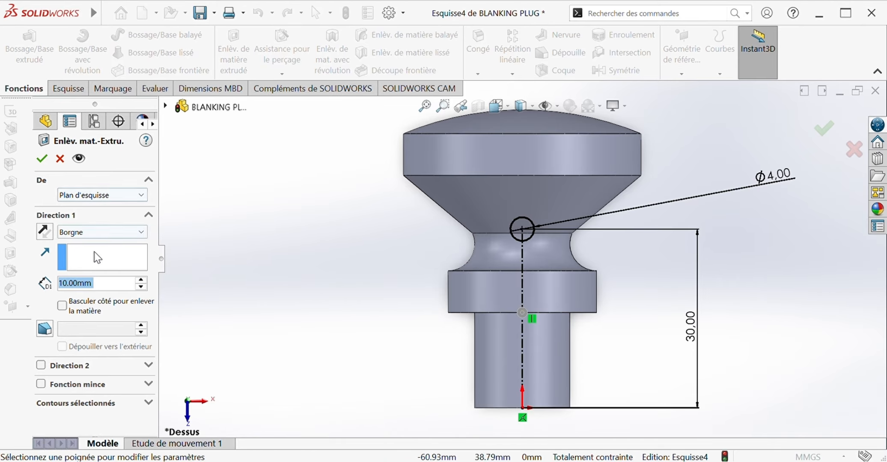
click(141, 227)
click(139, 253)
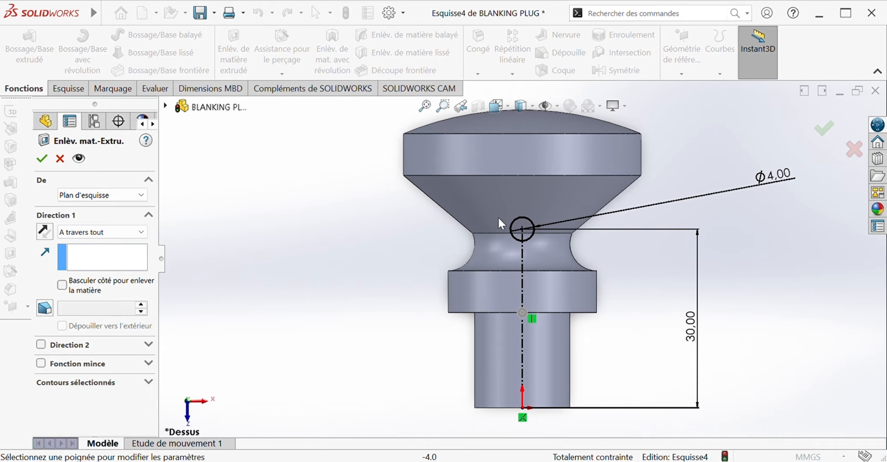
middle_drag(356, 241, 168, 273)
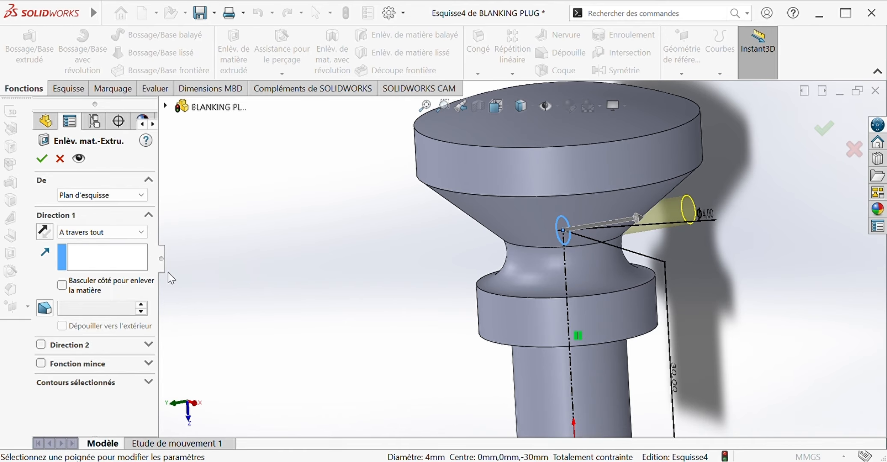
click(146, 235)
click(126, 266)
click(42, 159)
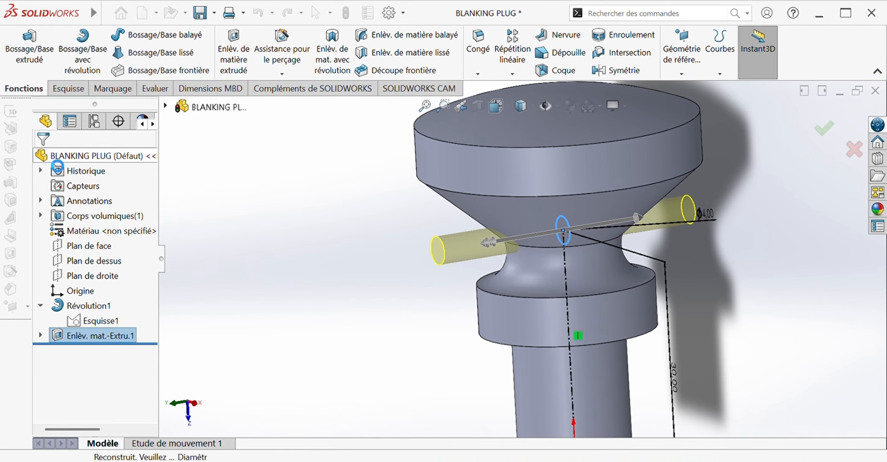
- Fillet the head's upper rim and both outer edges of the collar with a 0.5 mm radius
middle_drag(341, 195, 519, 251)
scroll(520, 256, up, 4)
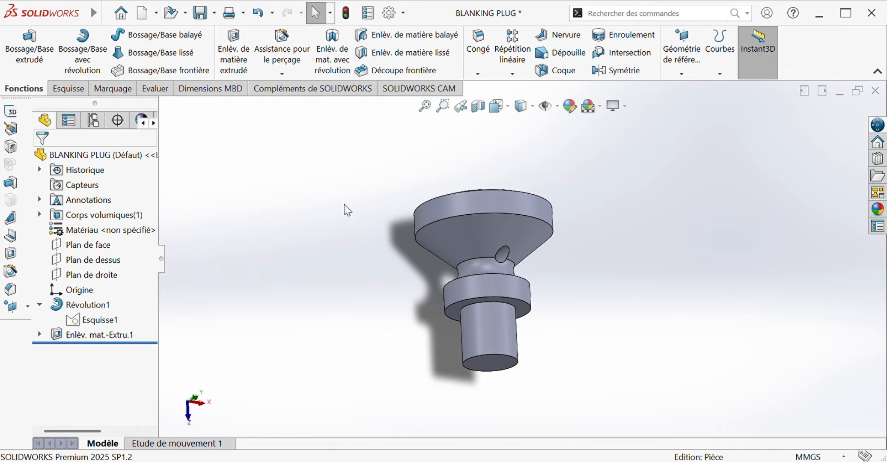
click(479, 43)
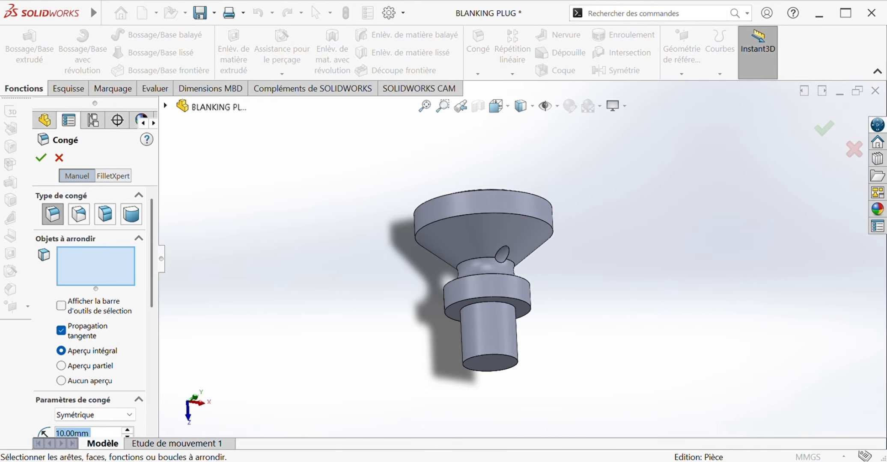
click(152, 367)
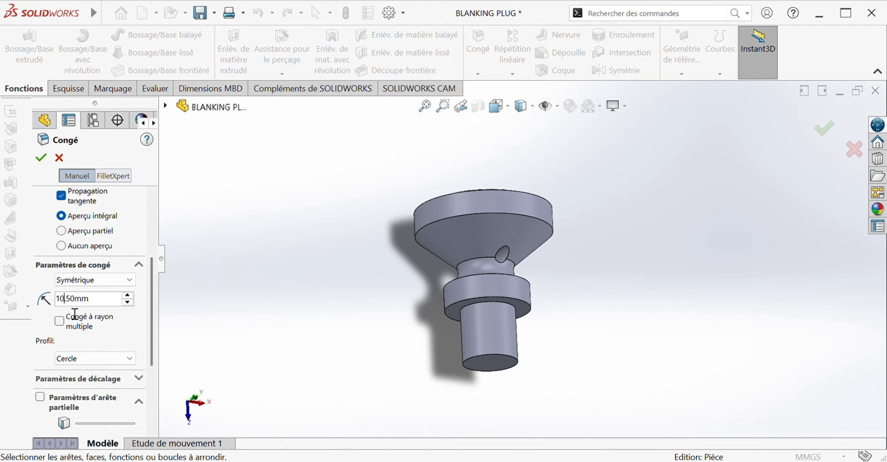
key(BackSpace)
middle_drag(346, 173, 359, 249)
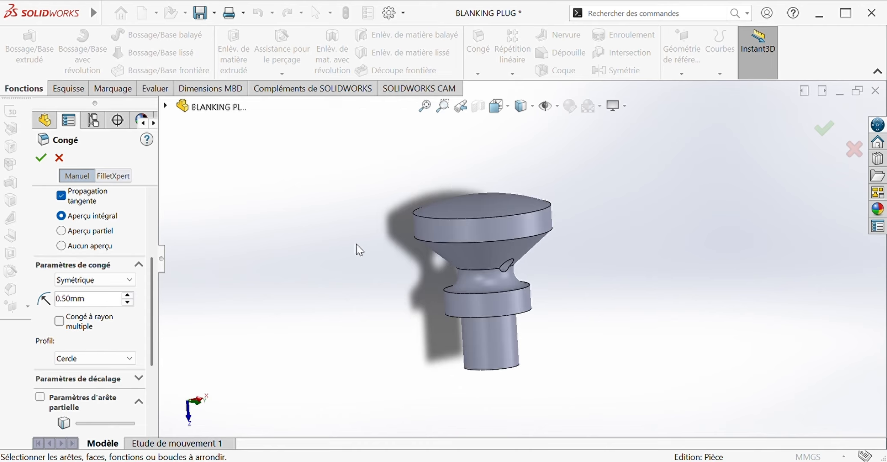
click(488, 223)
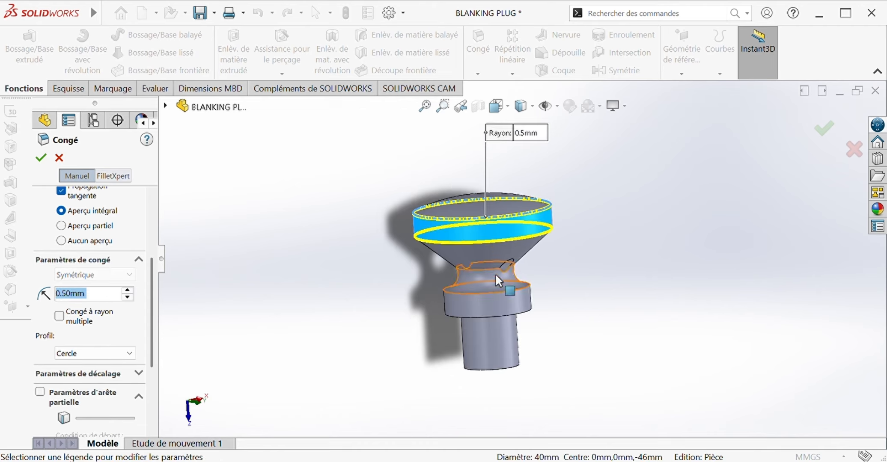
click(501, 292)
click(512, 317)
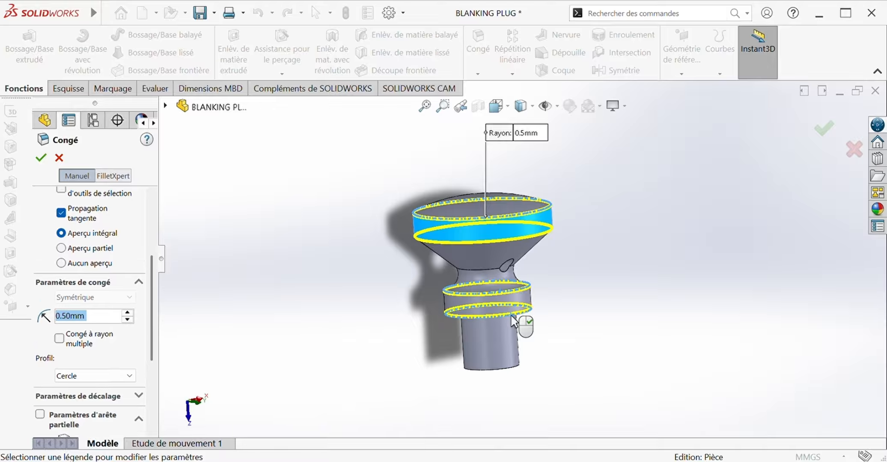
click(42, 158)
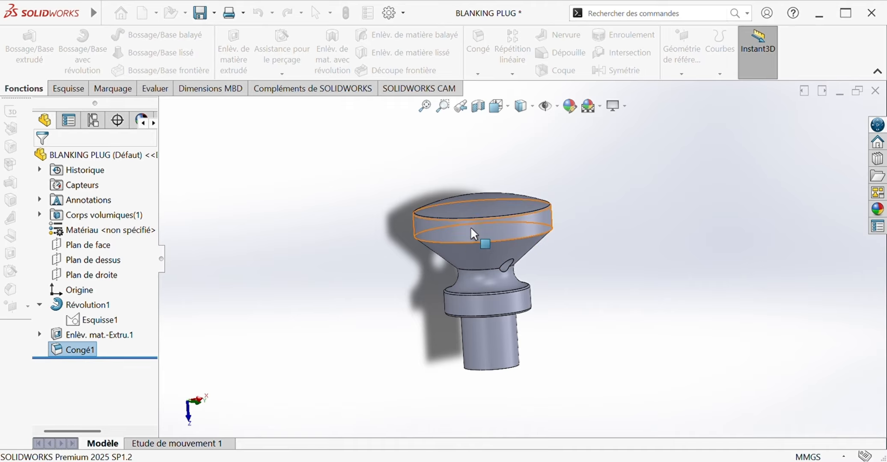
- Fillet the head's lower rim, where the cylindrical band meets the cone, with a 0.5 mm radius
middle_drag(366, 179, 275, 226)
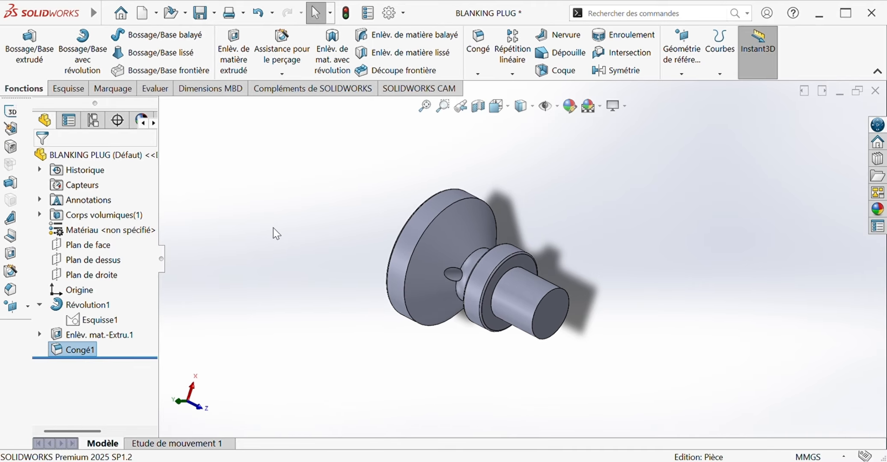
click(491, 49)
click(453, 204)
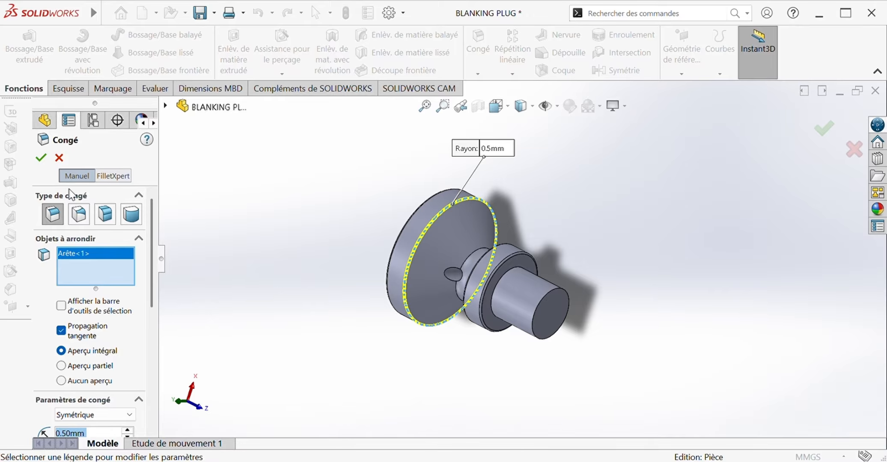
middle_drag(284, 159, 337, 114)
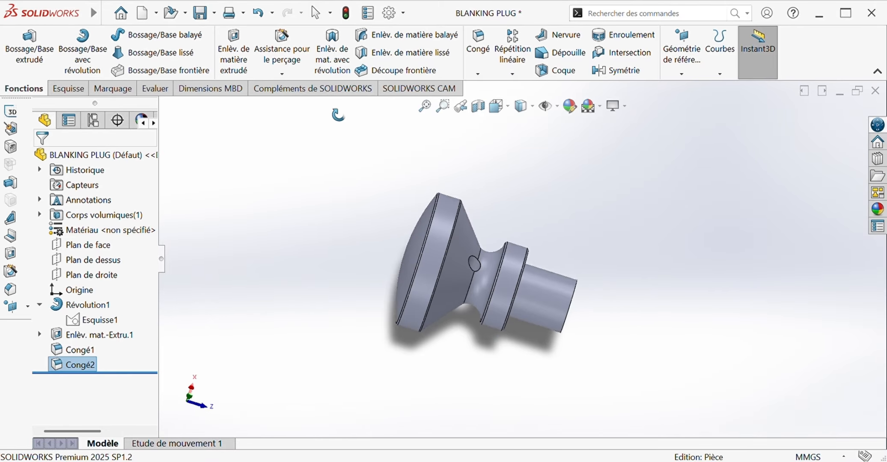
- Start a new sketch on the top plane, with the model viewed from the top
click(505, 107)
click(521, 151)
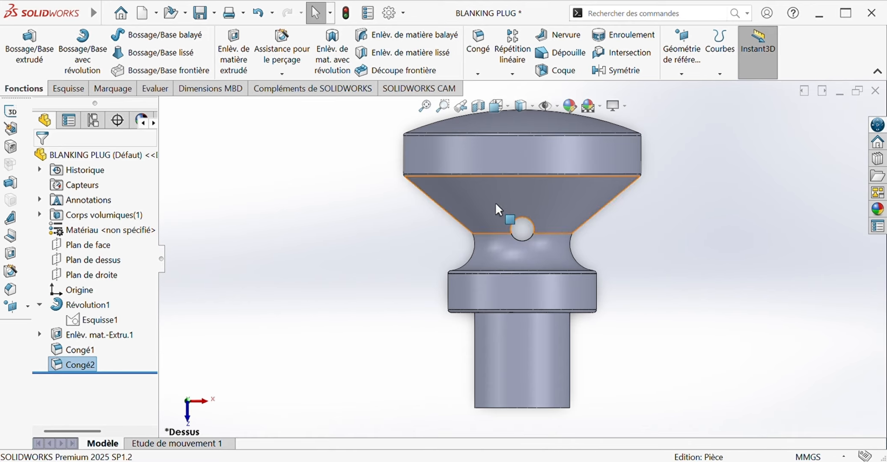
click(68, 89)
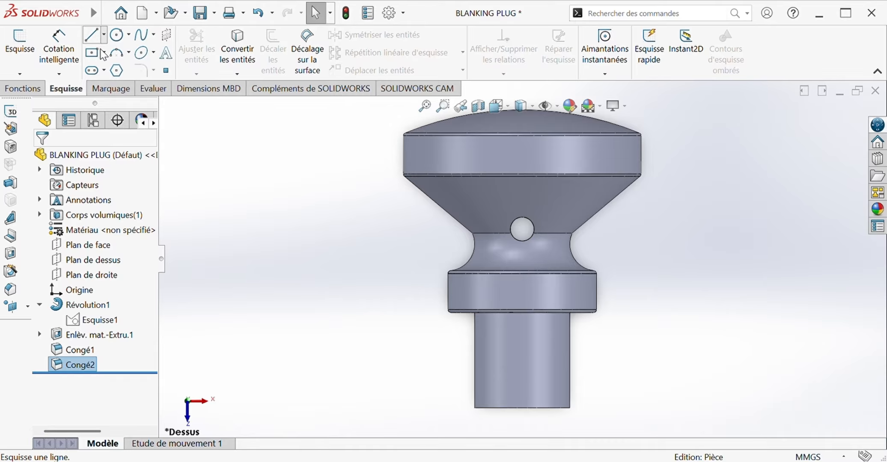
click(99, 71)
key(Escape)
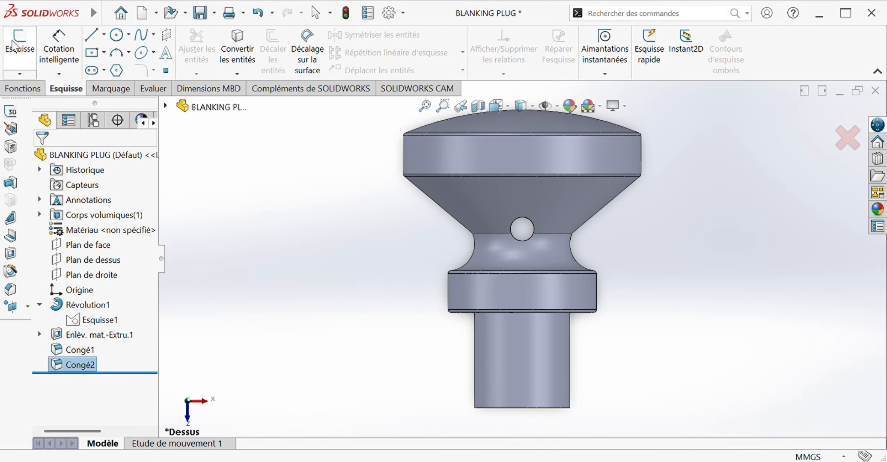
click(95, 260)
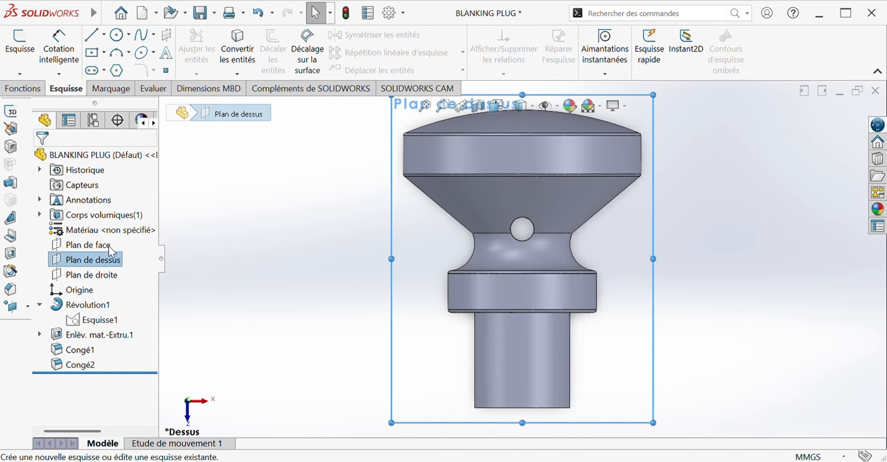
click(19, 44)
key(l)
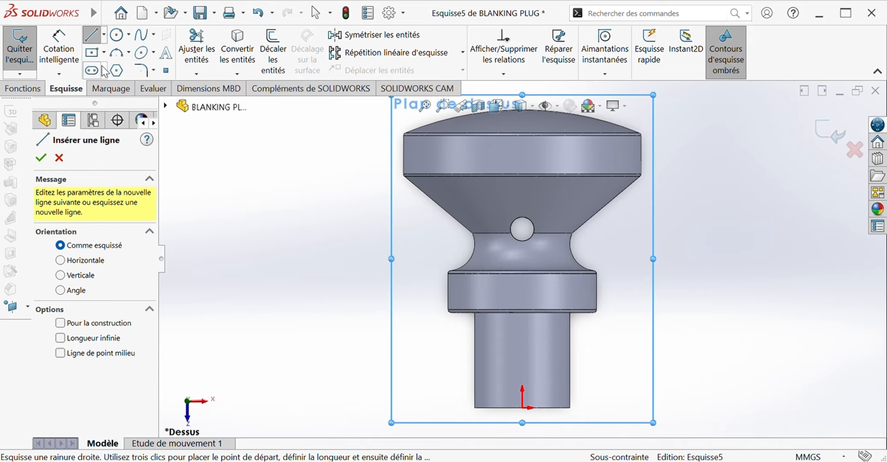
click(403, 155)
click(641, 155)
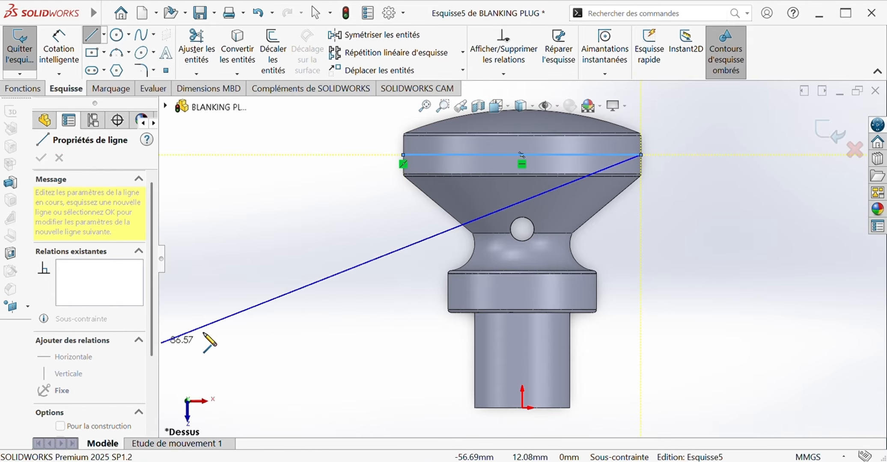
key(Escape)
click(258, 13)
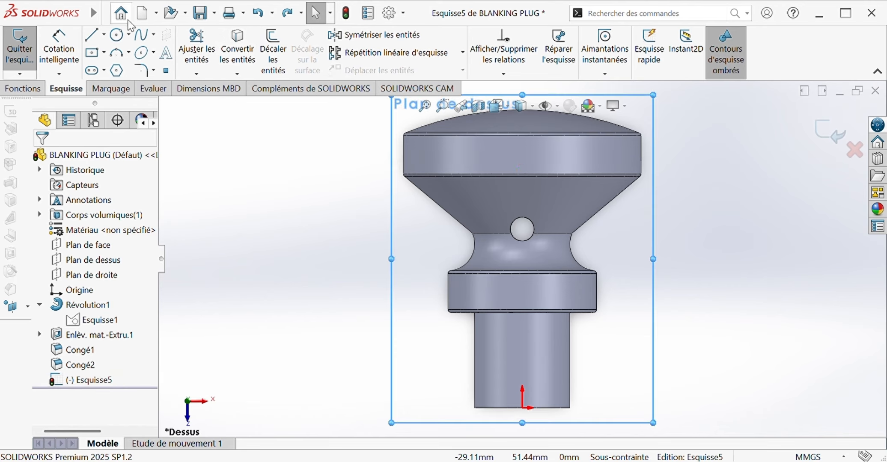
- Sketch a horizontal construction line across the full width of the head's cylindrical band at mid-height
click(94, 34)
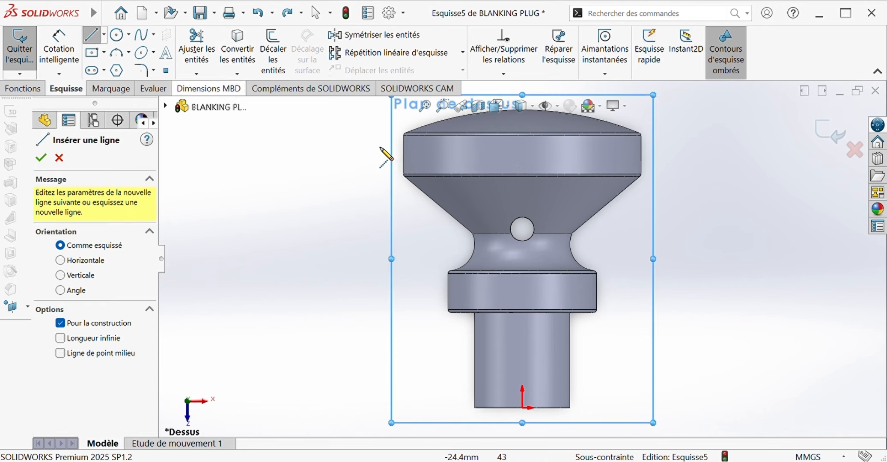
click(402, 155)
click(641, 155)
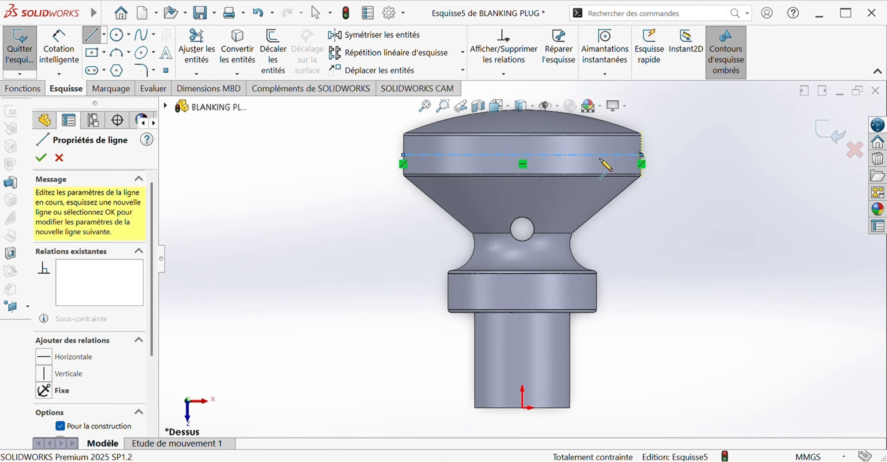
key(Escape)
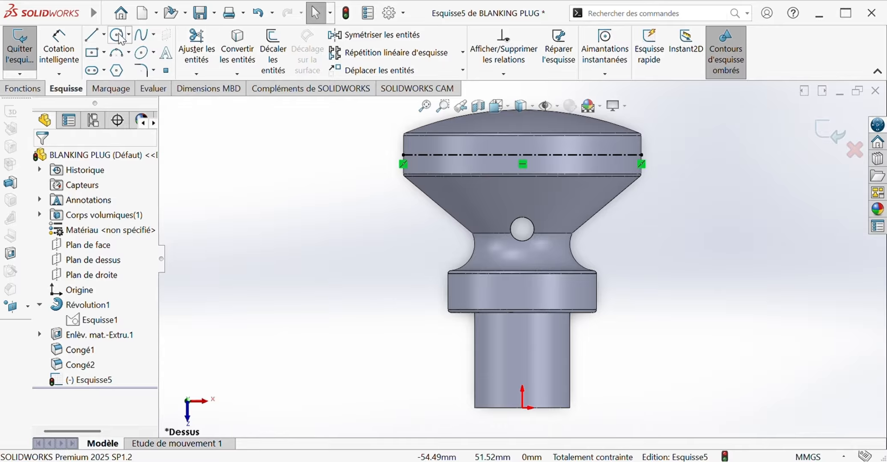
- Sketch a short vertical construction line as a midpoint line centred on the horizontal construction line's midpoint
click(96, 35)
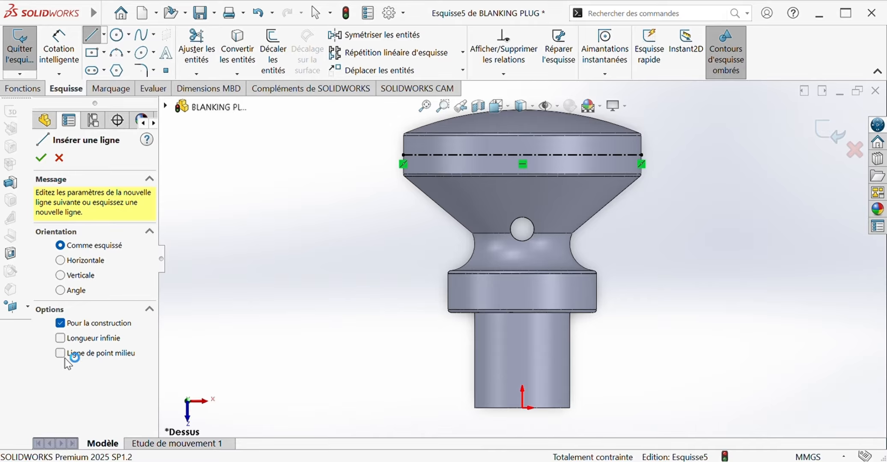
click(523, 155)
click(522, 184)
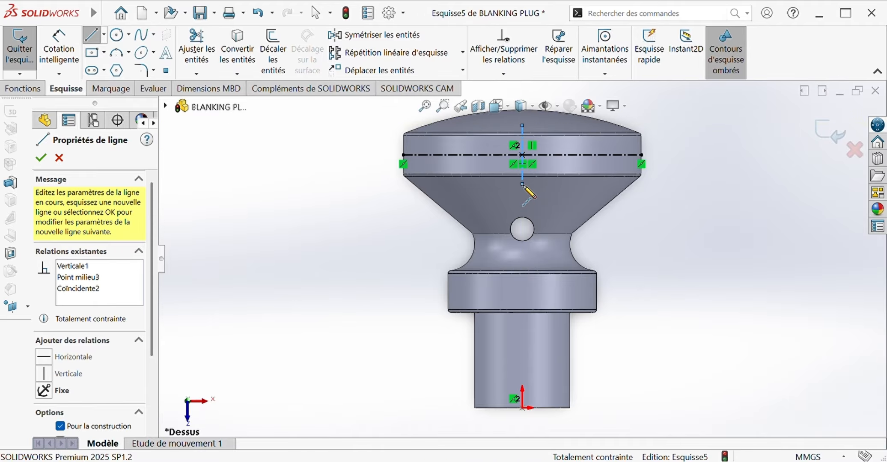
key(Escape)
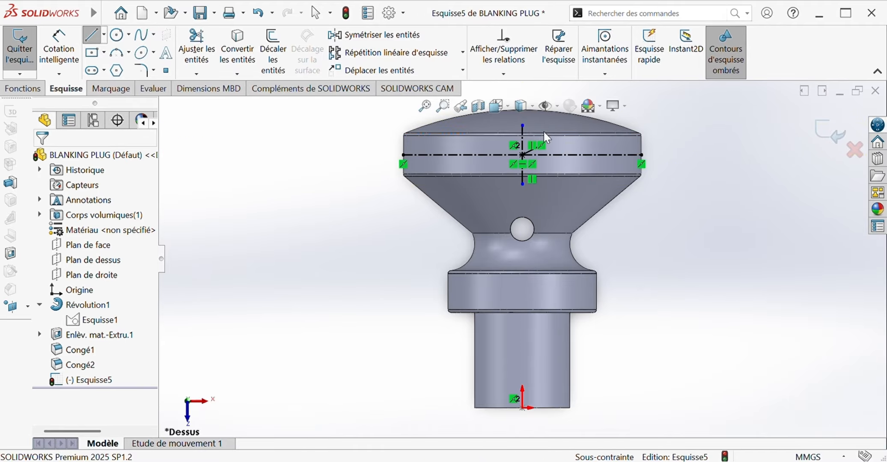
- Sketch a slanted midpoint construction line through the crossing of the two construction lines, leaning towards the head's upper right
scroll(547, 136, down, 3)
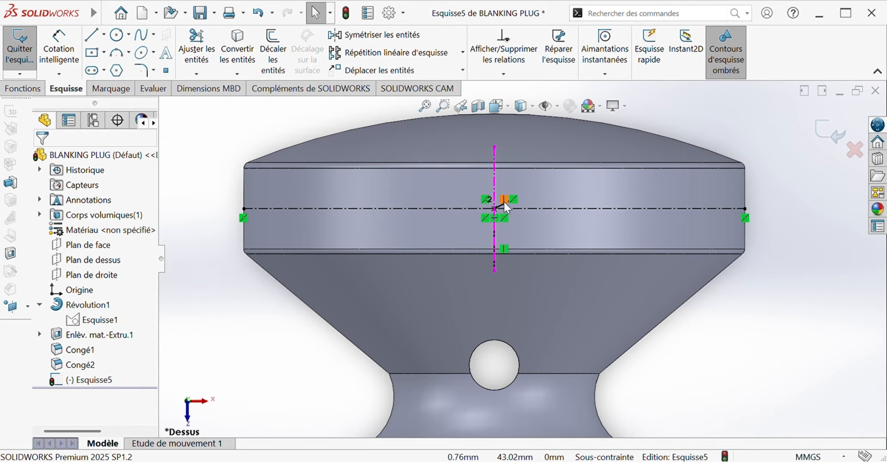
scroll(503, 189, down, 2)
scroll(499, 164, up, 5)
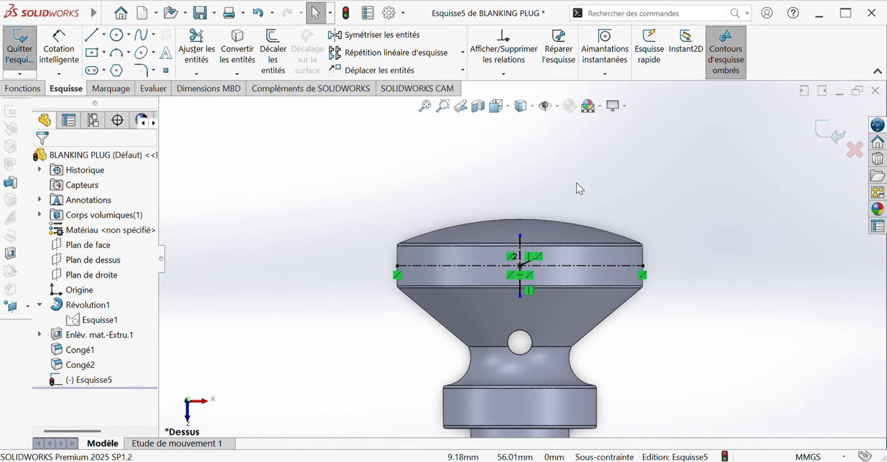
click(97, 37)
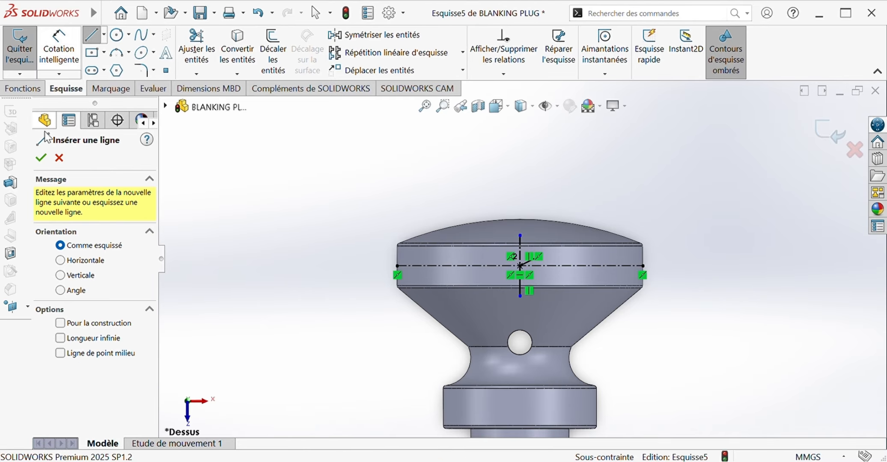
click(60, 354)
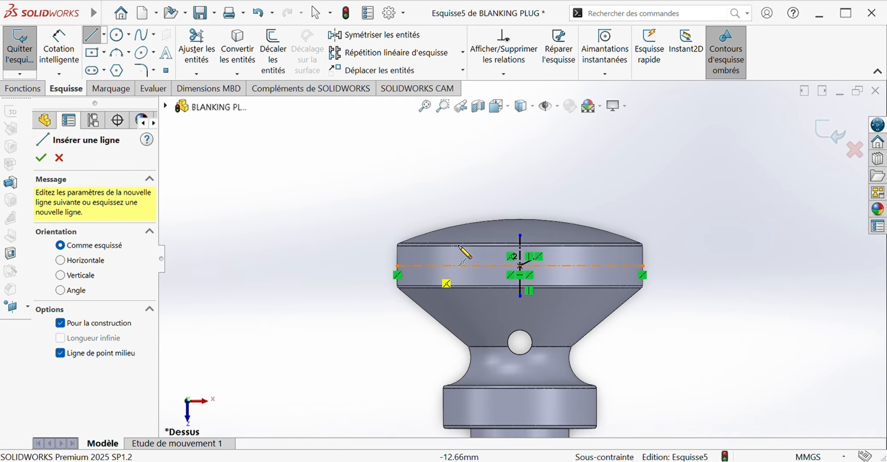
click(520, 266)
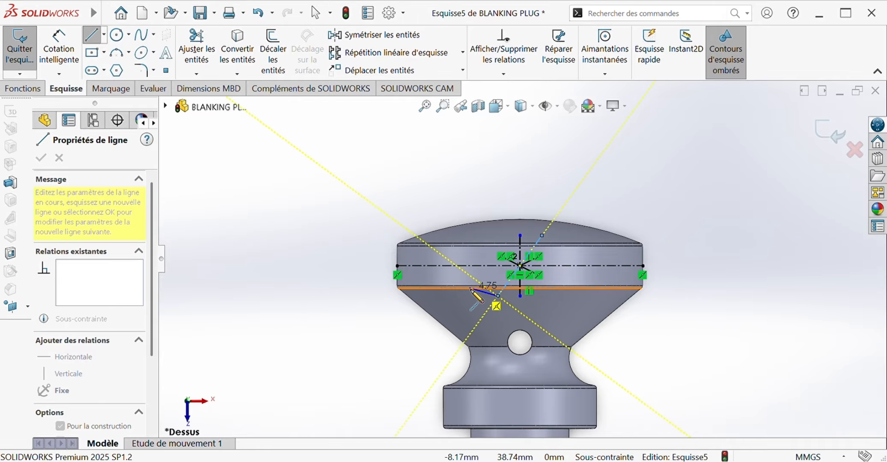
click(498, 296)
key(Escape)
click(104, 35)
click(113, 64)
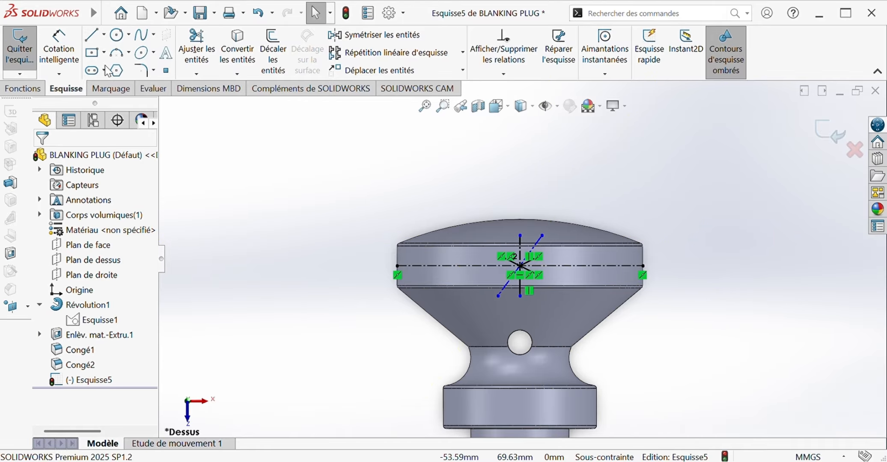
click(521, 266)
click(530, 294)
key(Escape)
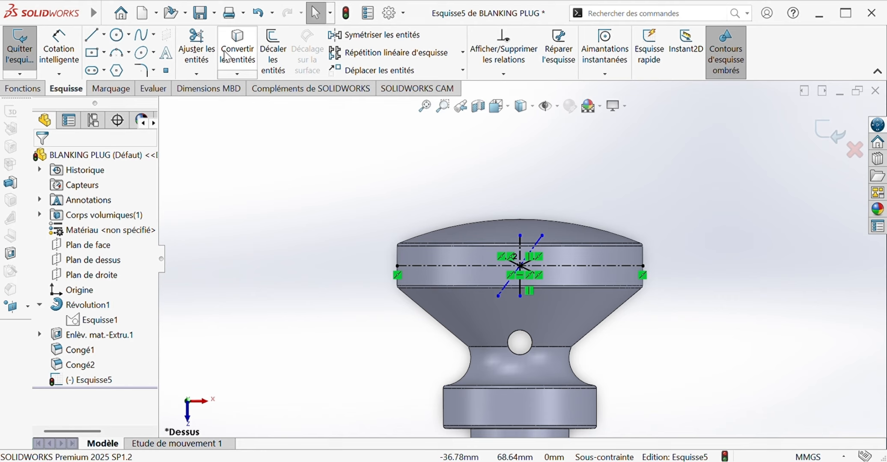
- Sketch a slanted midpoint construction line through the same crossing, leaning towards the head's upper left
click(100, 37)
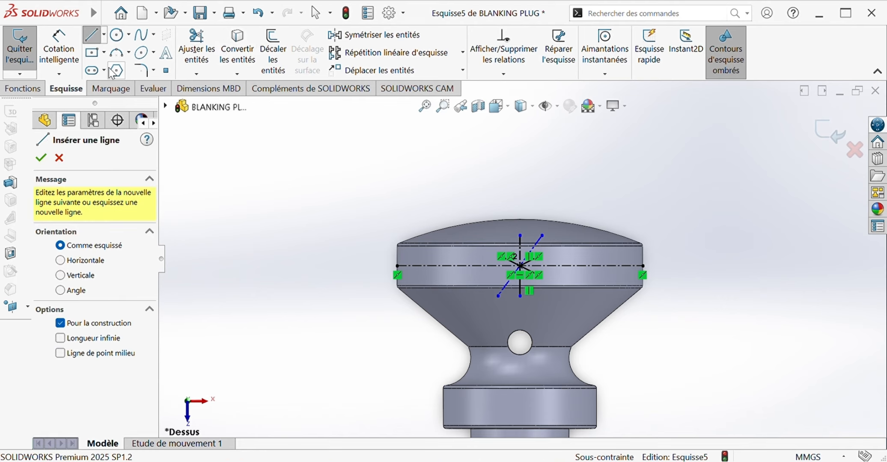
click(60, 353)
click(520, 266)
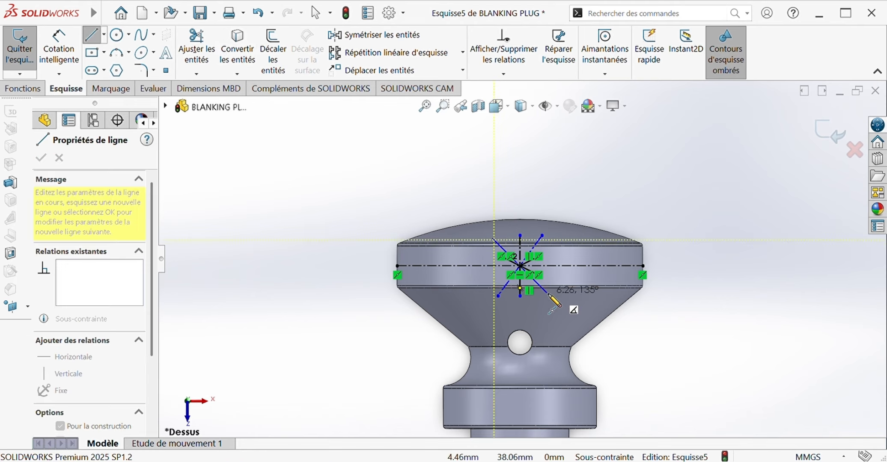
key(Escape)
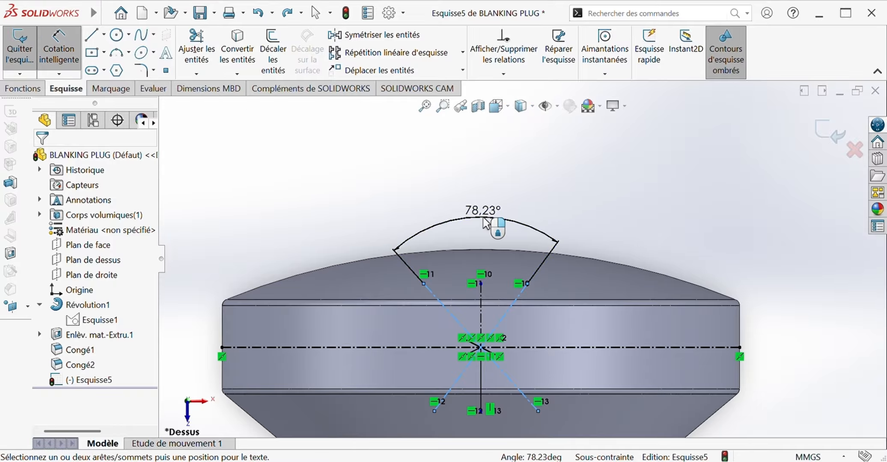
- Dimension the angle between the two slanted construction lines at 60°
click(493, 225)
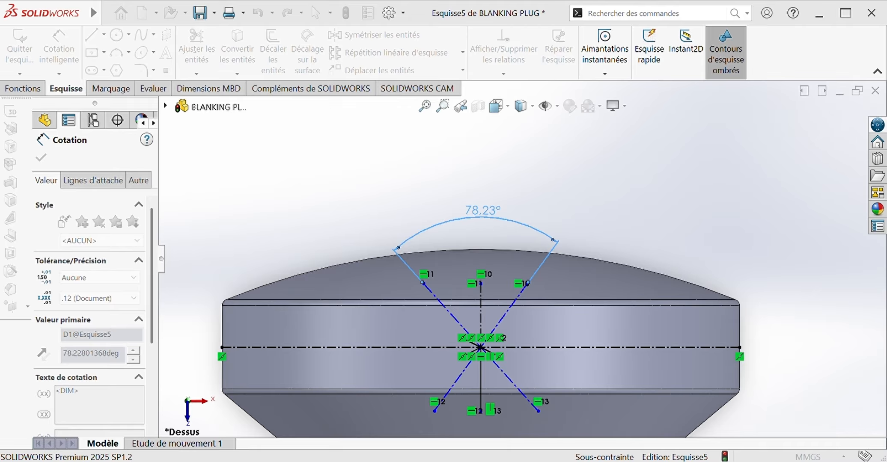
text(60)
key(Return)
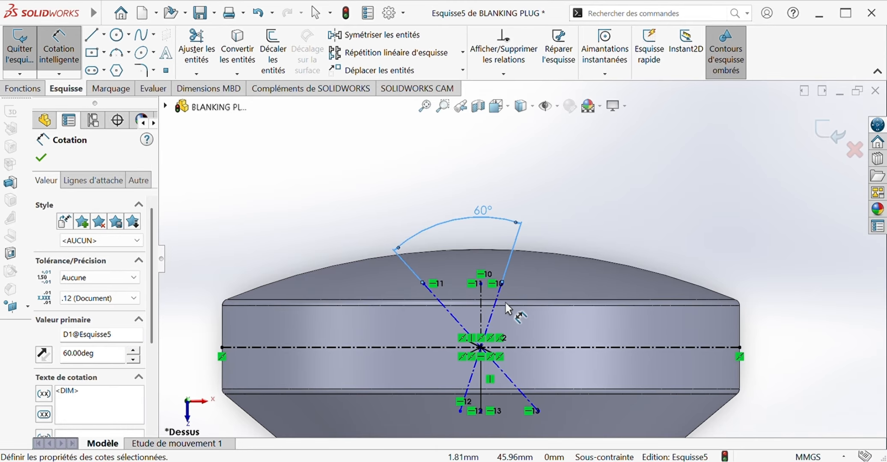
key(Escape)
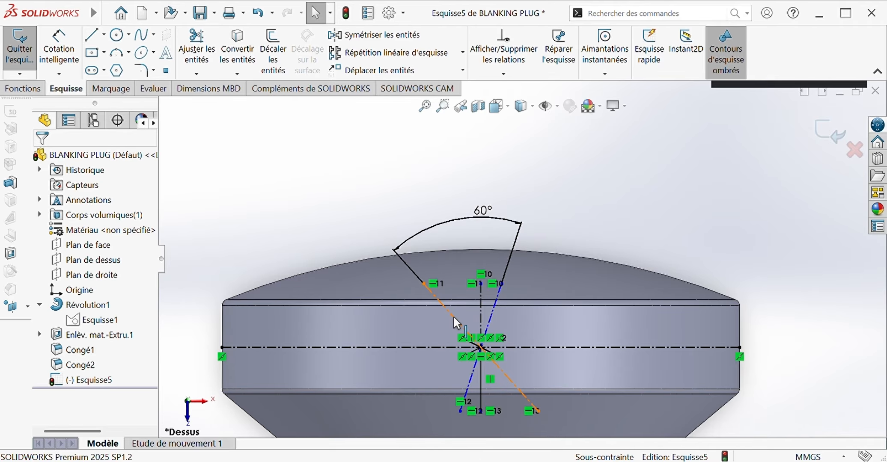
- Dimension the angle between the upper-left slanted construction line and the vertical construction line at 30°
click(454, 316)
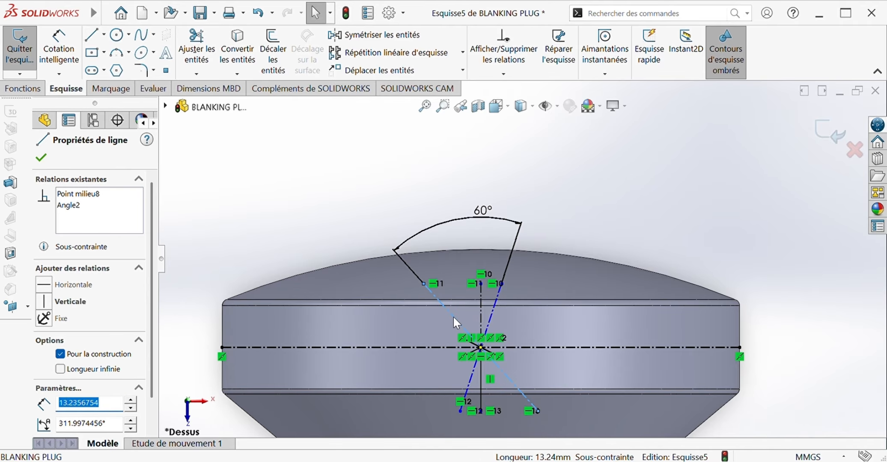
click(480, 289)
click(289, 167)
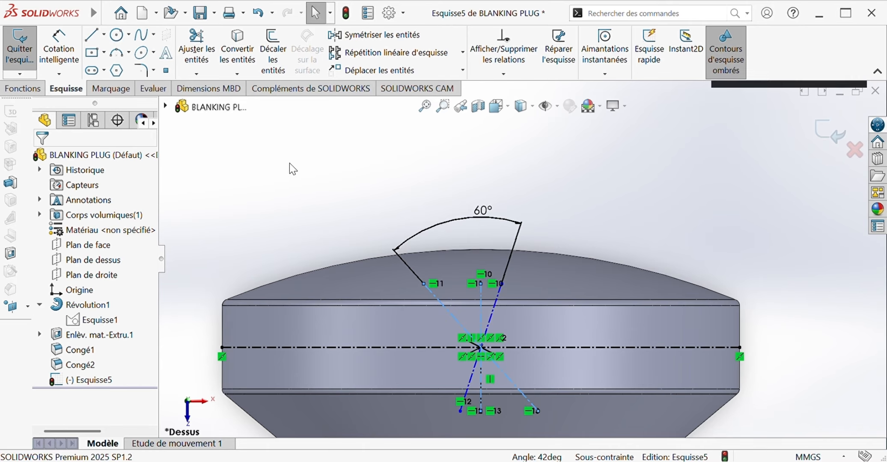
click(65, 47)
click(445, 307)
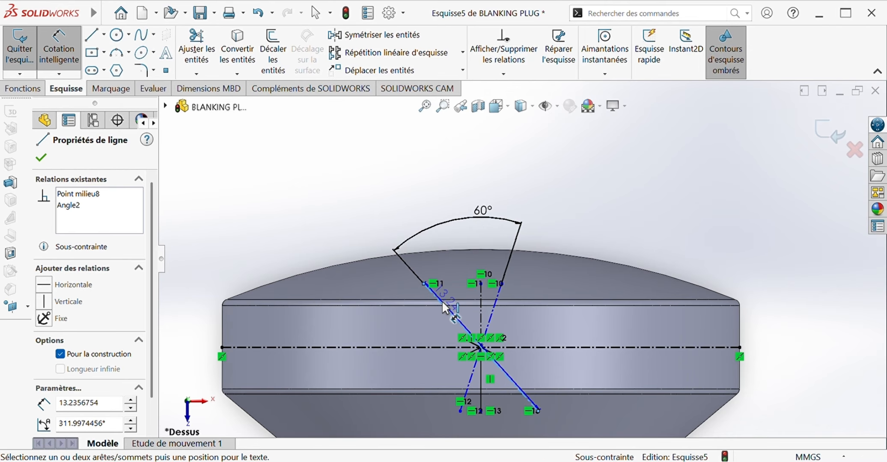
click(480, 303)
click(460, 253)
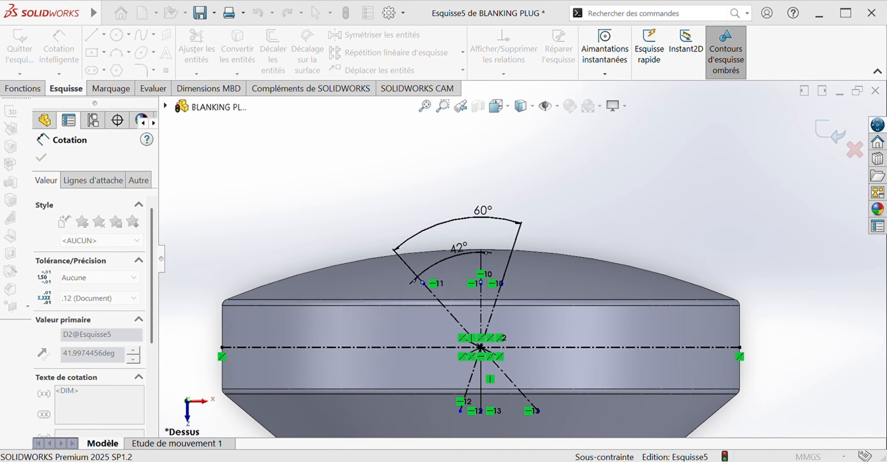
text(30)
key(Return)
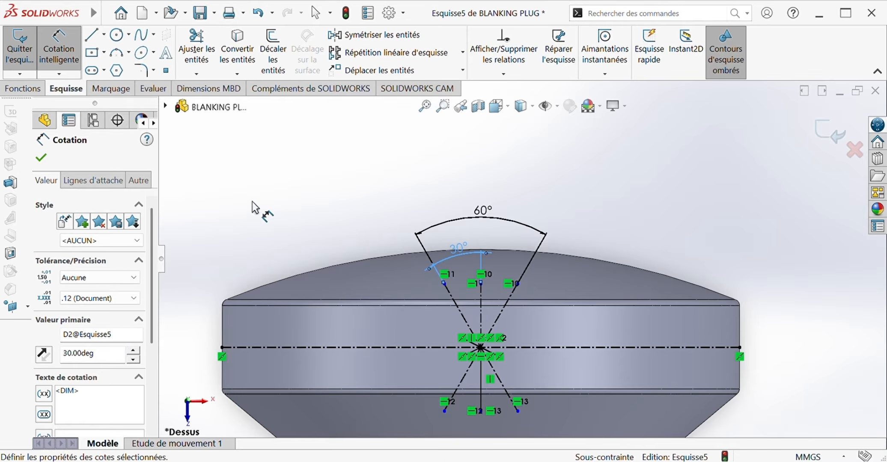
click(42, 159)
key(Escape)
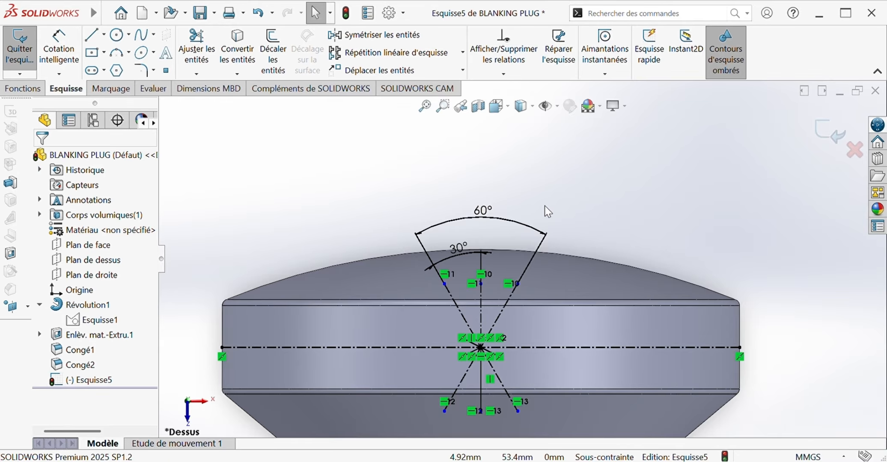
- Sketch two crossed straight slots, each centred along one of the slanted construction lines from end to end
click(92, 70)
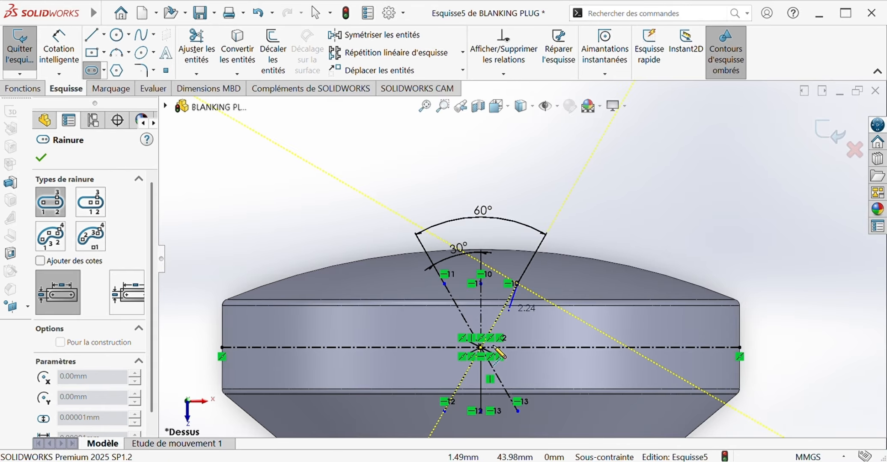
click(445, 411)
click(435, 423)
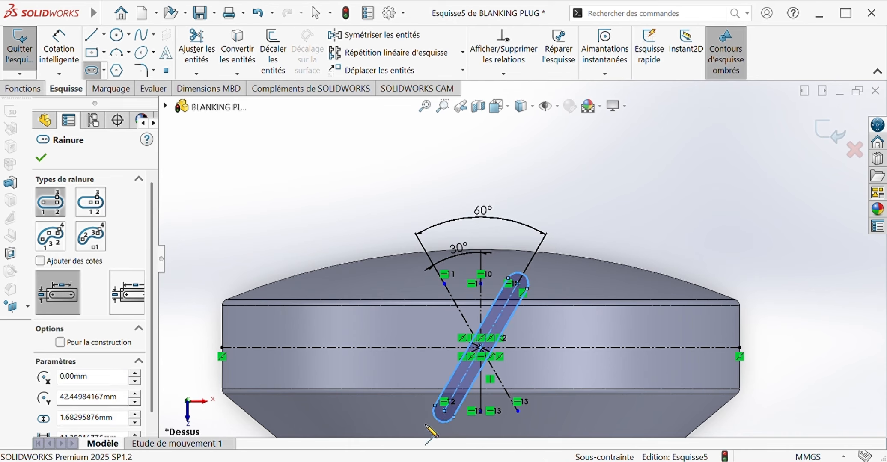
click(445, 284)
click(518, 411)
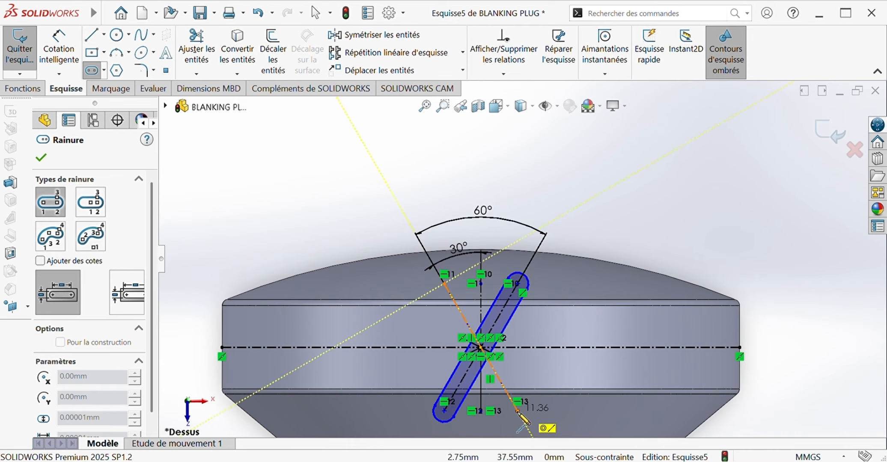
click(512, 420)
key(Escape)
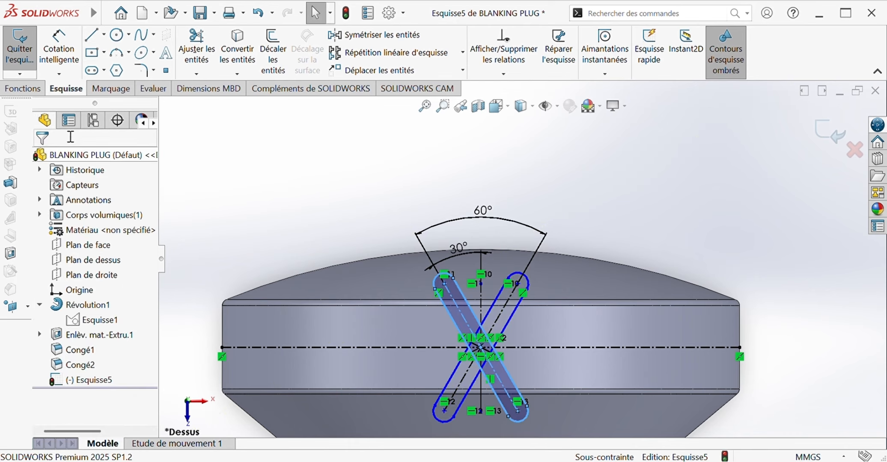
- Dimension the end radius of each of the two crossed slots at 0.25 mm
click(67, 47)
click(519, 283)
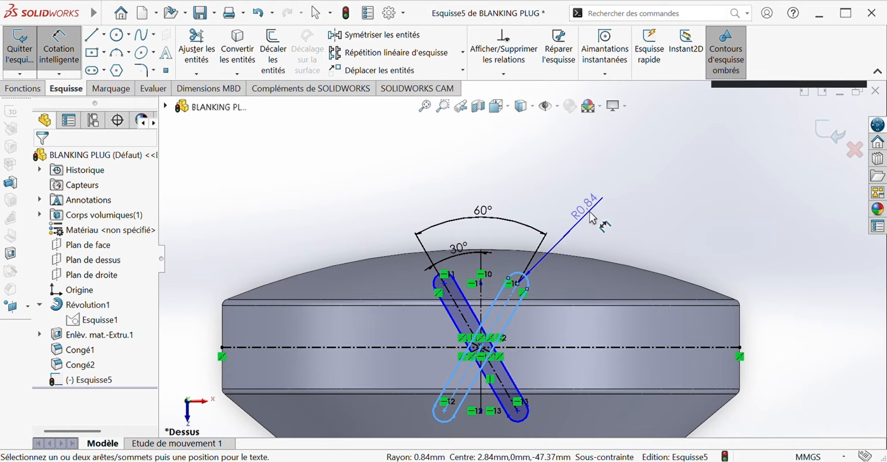
click(591, 212)
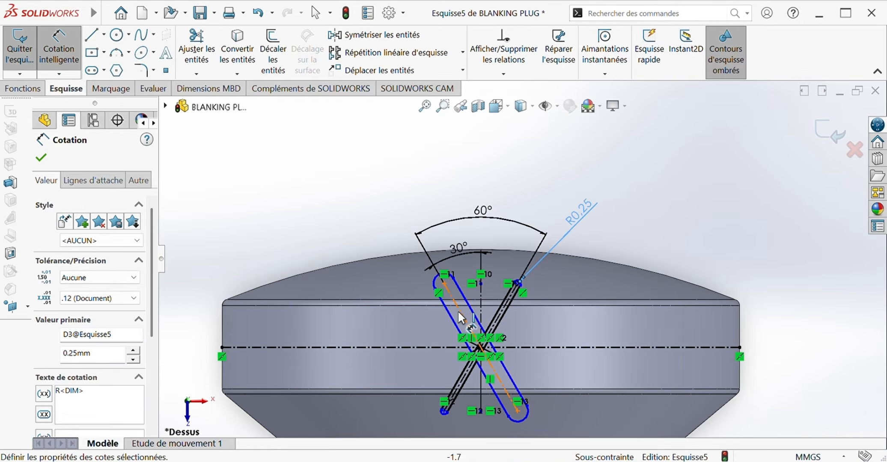
click(437, 289)
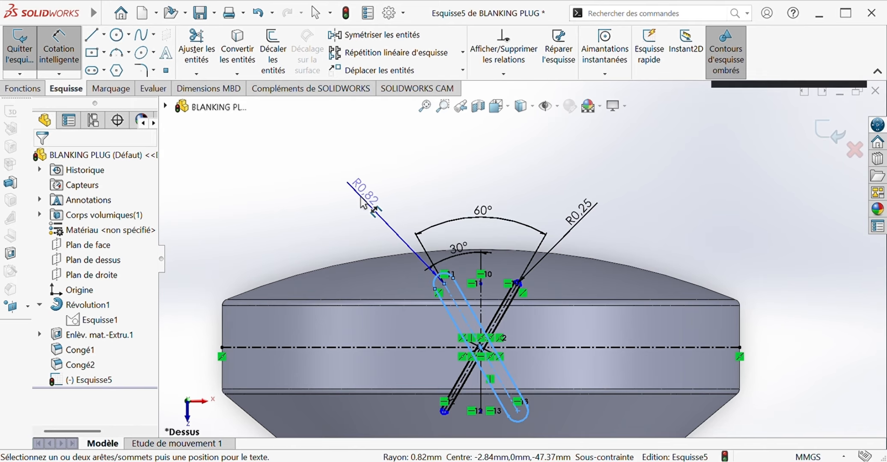
click(369, 204)
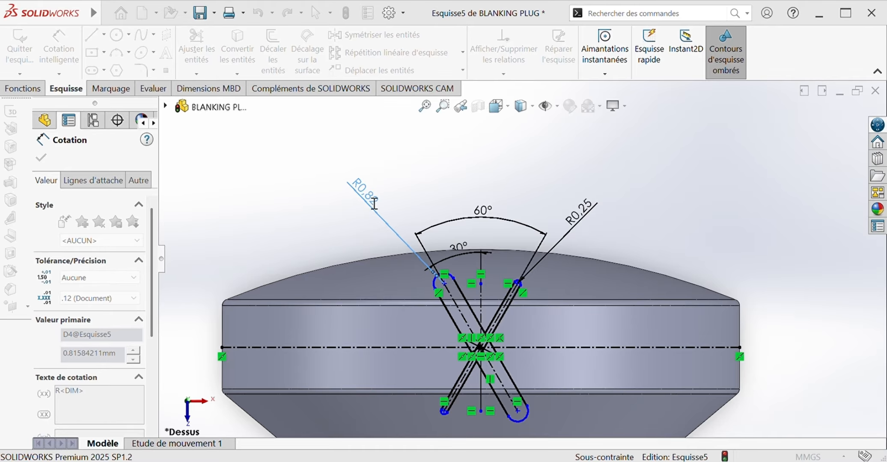
text(0.25)
key(Return)
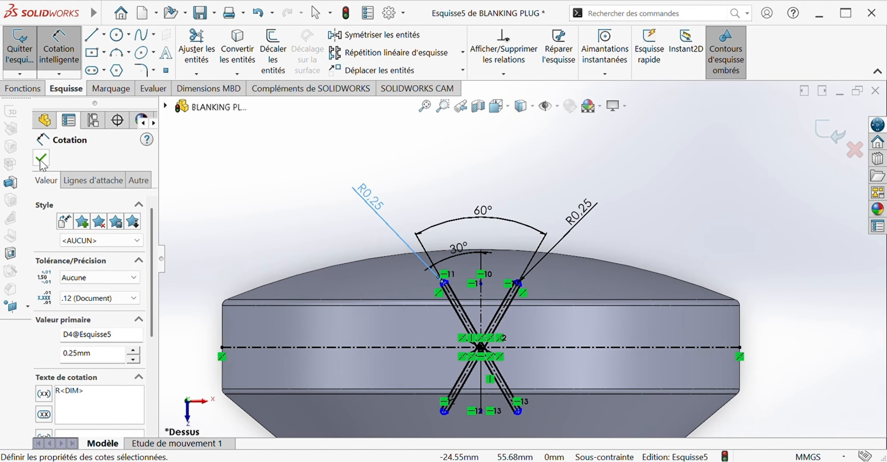
click(40, 157)
- Set up an extruded cut from the slot sketch, starting at a 19.50 mm offset, blind 10 mm deep with the direction reversed
click(22, 88)
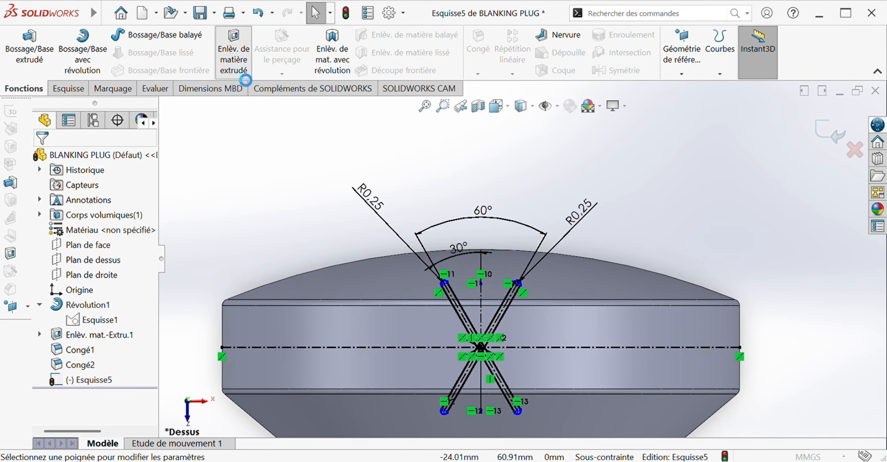
click(233, 51)
click(141, 195)
click(92, 231)
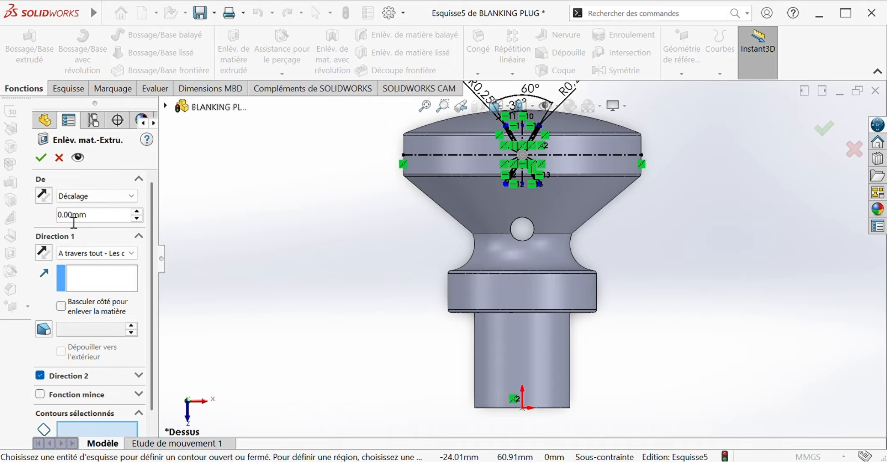
click(71, 221)
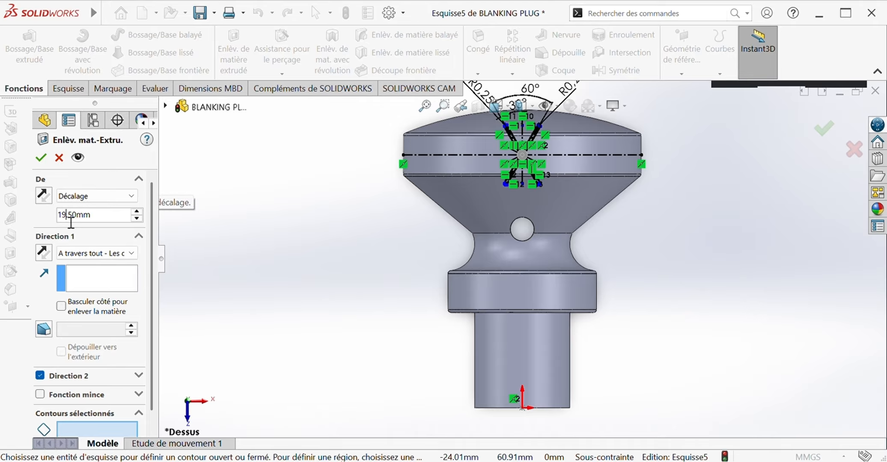
mouse_move(257, 231)
middle_down()
mouse_move(291, 257)
mouse_move(263, 238)
middle_up()
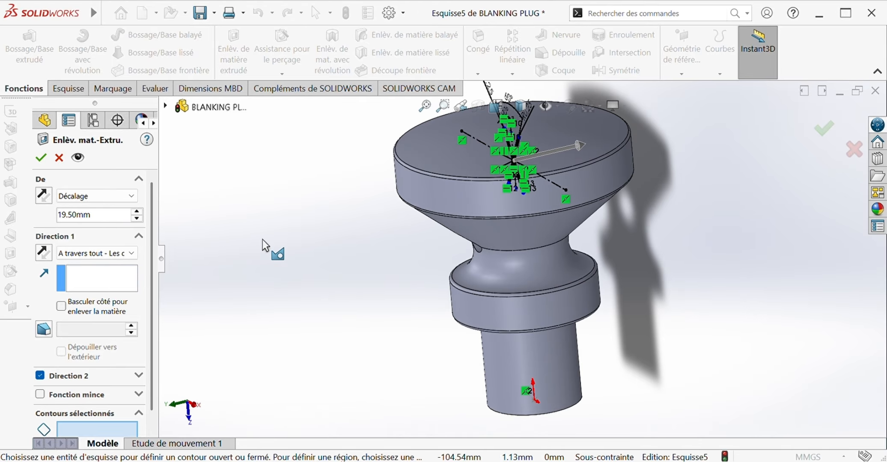
click(131, 254)
click(77, 265)
click(42, 252)
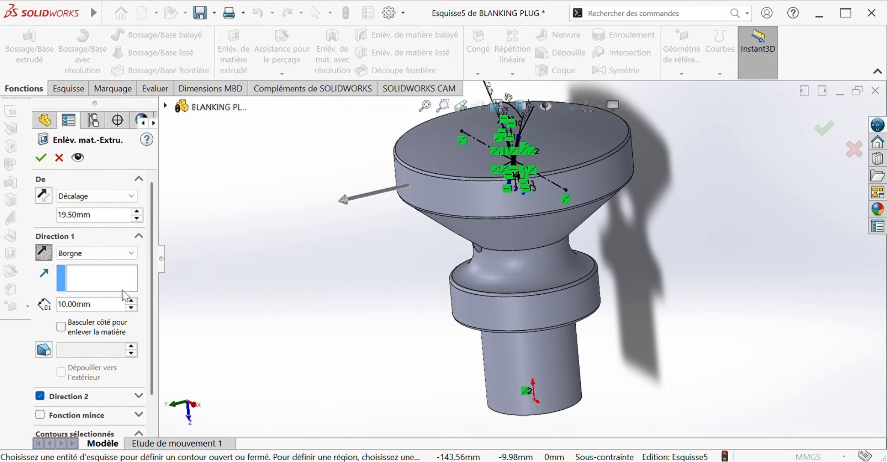
- Select both crossed slot profiles as the cut's contours and complete the extruded cut
scroll(153, 296, down, 2)
scroll(509, 188, down, 3)
scroll(557, 174, down, 3)
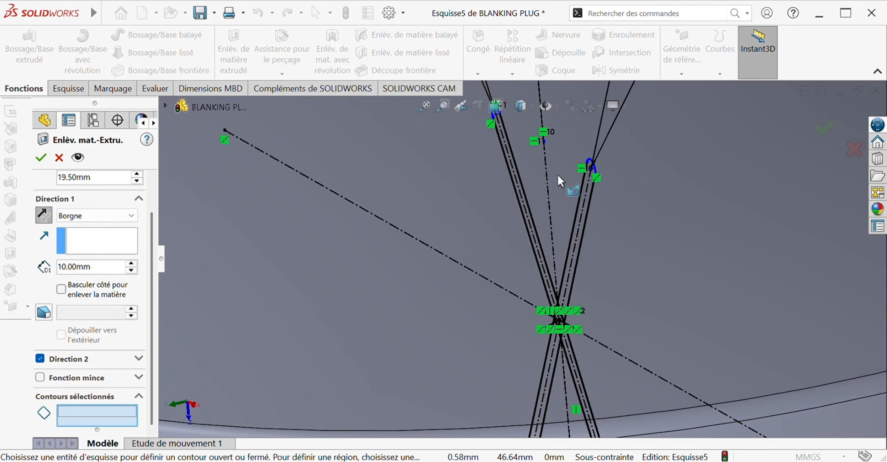
click(524, 215)
click(573, 216)
scroll(595, 224, up, 5)
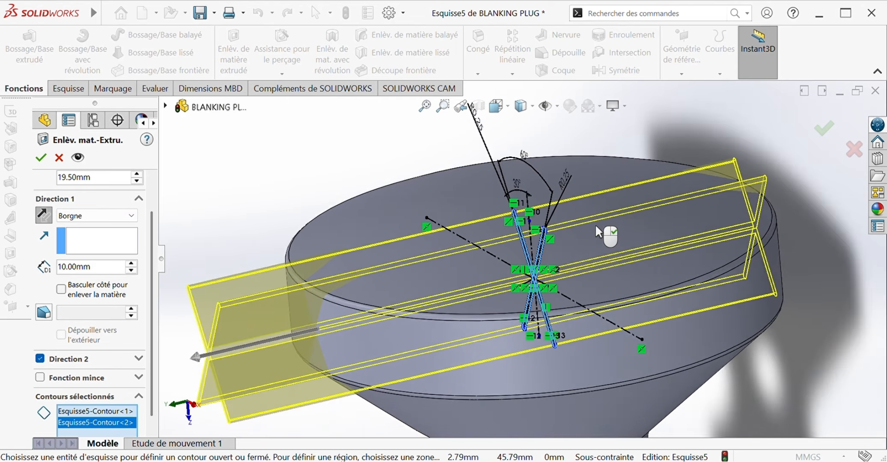
click(41, 158)
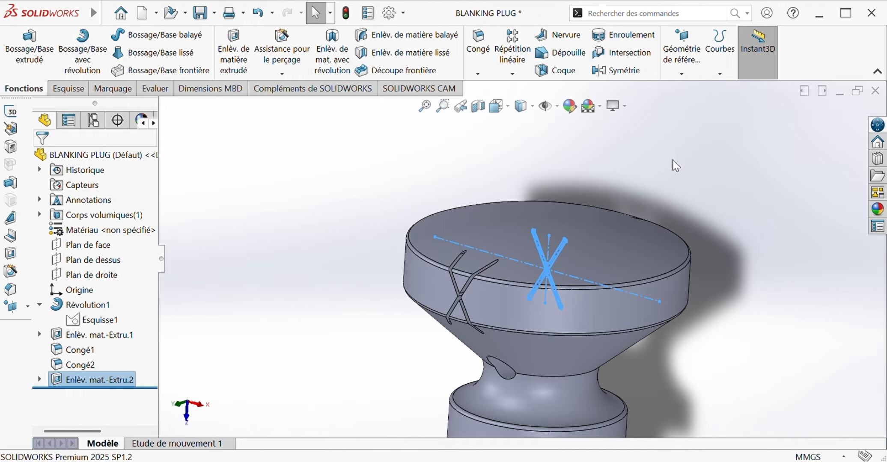
middle_drag(449, 212, 462, 168)
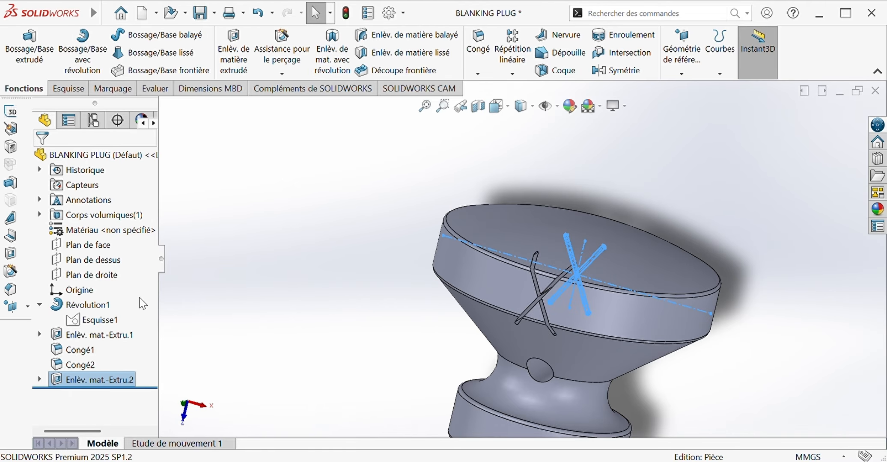
right_click(121, 375)
click(150, 172)
middle_drag(356, 254, 305, 265)
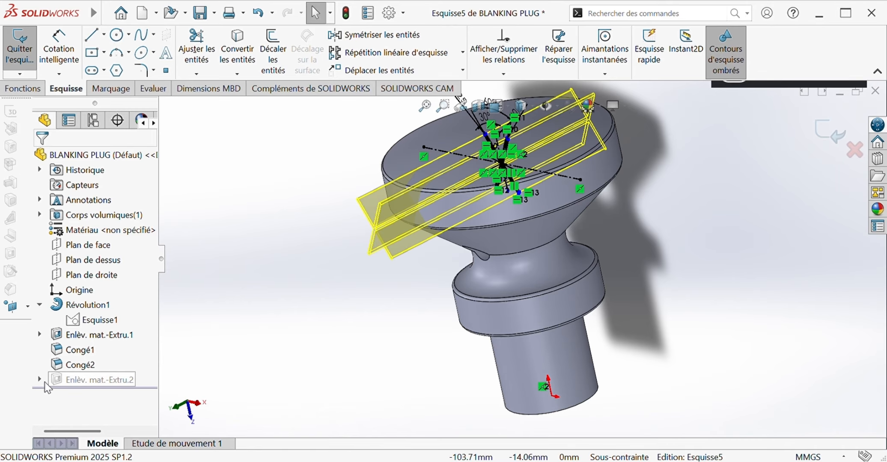
click(32, 90)
click(62, 89)
click(834, 137)
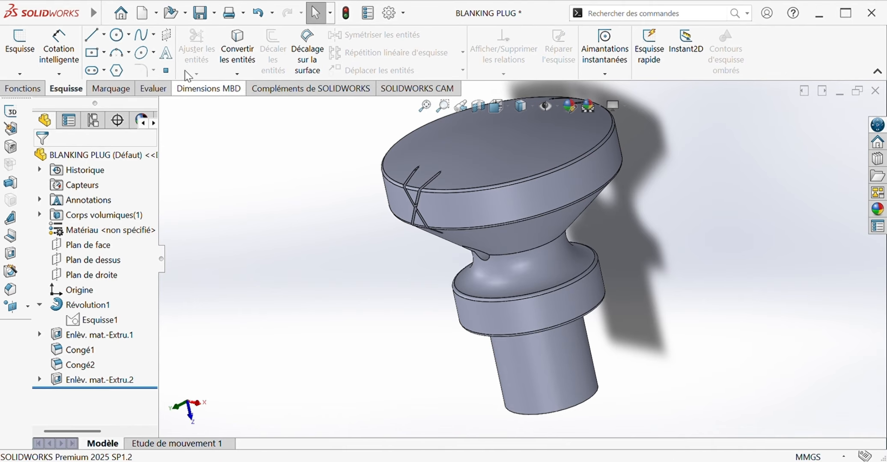
- Undo the last cut and set up an extruded cut from the slot sketch: 19.50 mm offset start, 10 mm blind, direction reversed
click(258, 13)
click(23, 89)
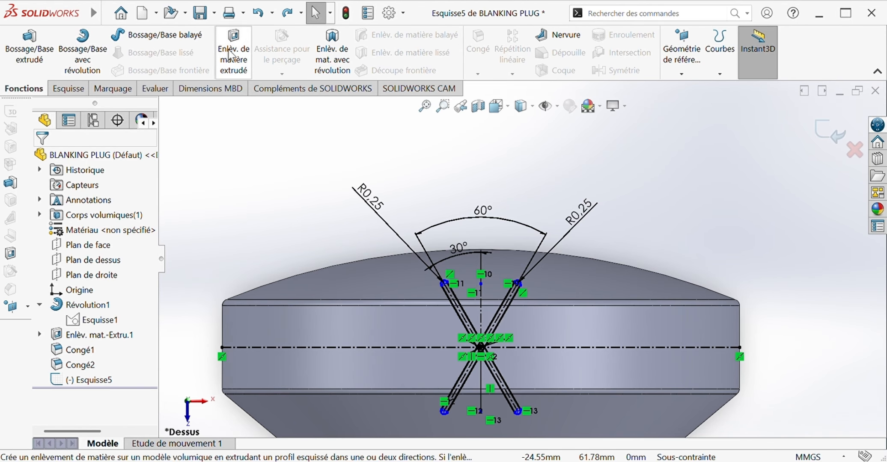
click(231, 55)
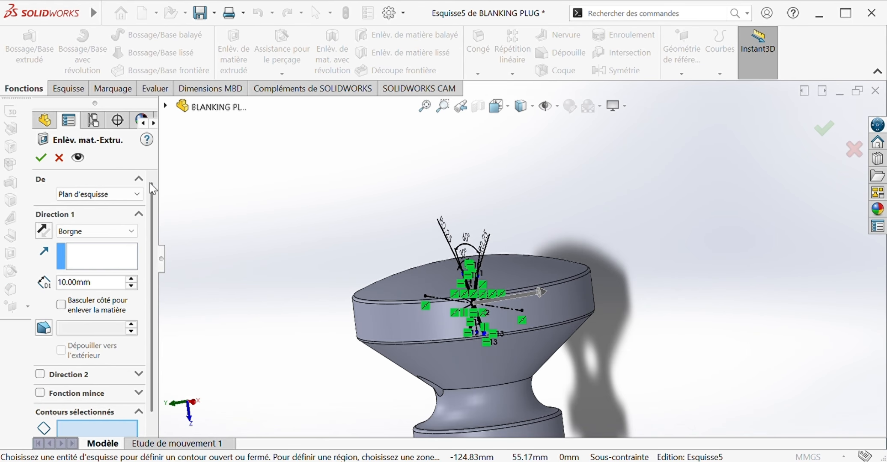
click(98, 194)
click(129, 236)
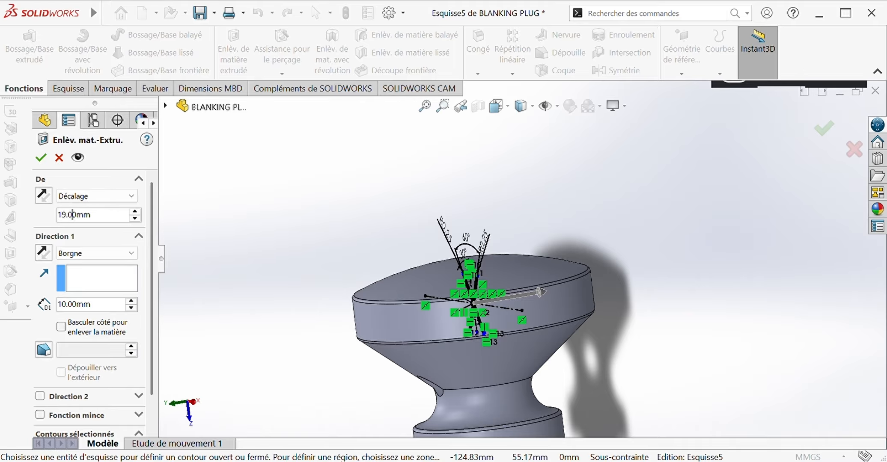
click(43, 257)
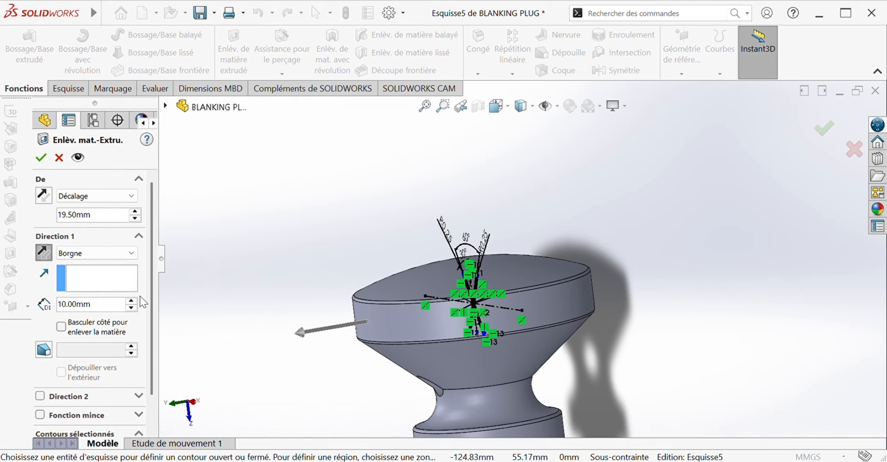
- Select both crossed slot profiles as the contours of the cut and complete it on the side of the head
scroll(359, 262, down, 5)
scroll(613, 224, up, 2)
middle_drag(736, 203, 743, 231)
scroll(743, 231, down, 3)
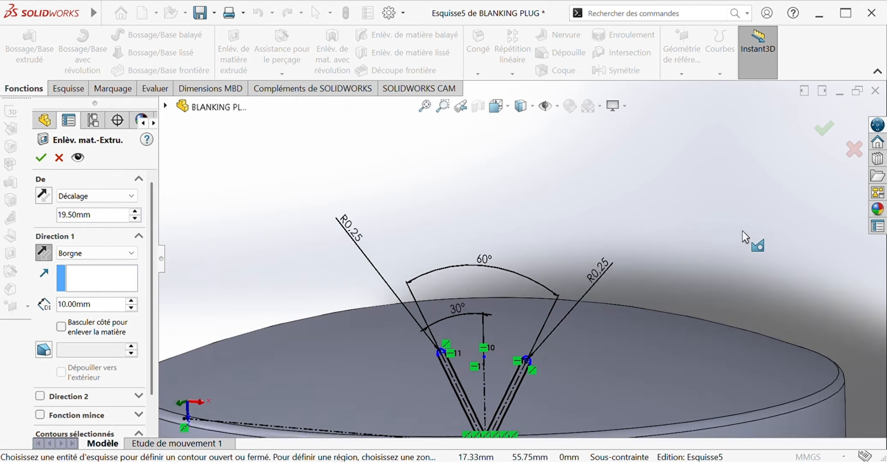
scroll(459, 343, up, 3)
click(462, 345)
click(490, 331)
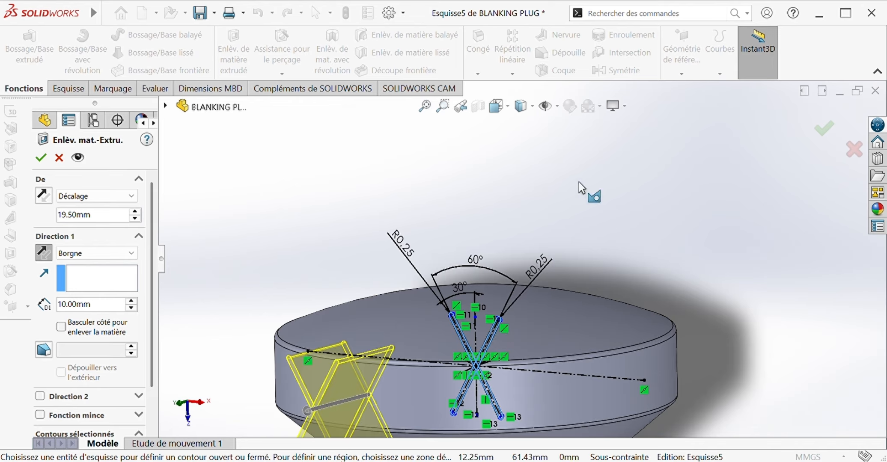
scroll(579, 183, down, 3)
scroll(582, 167, up, 3)
scroll(514, 240, up, 3)
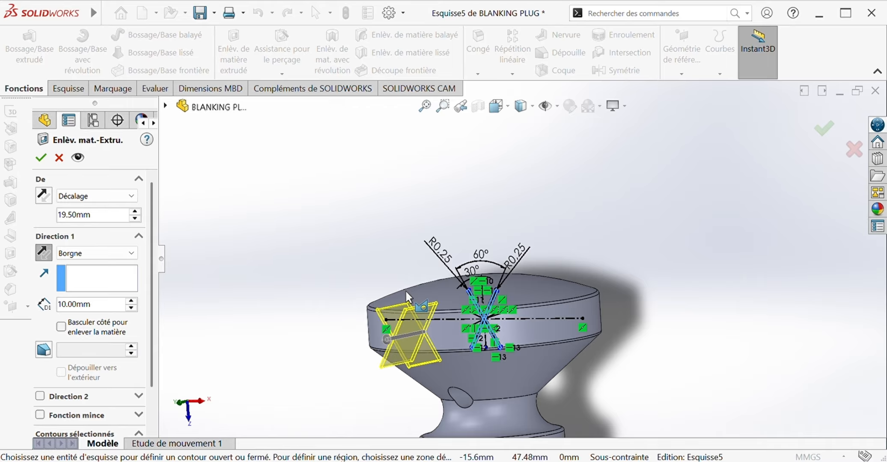
click(44, 159)
- Start a circular pattern with constant spacing over 360°, using the cylindrical side face of the head as its direction reference
click(346, 200)
middle_drag(387, 298, 288, 207)
key(ctrl+s)
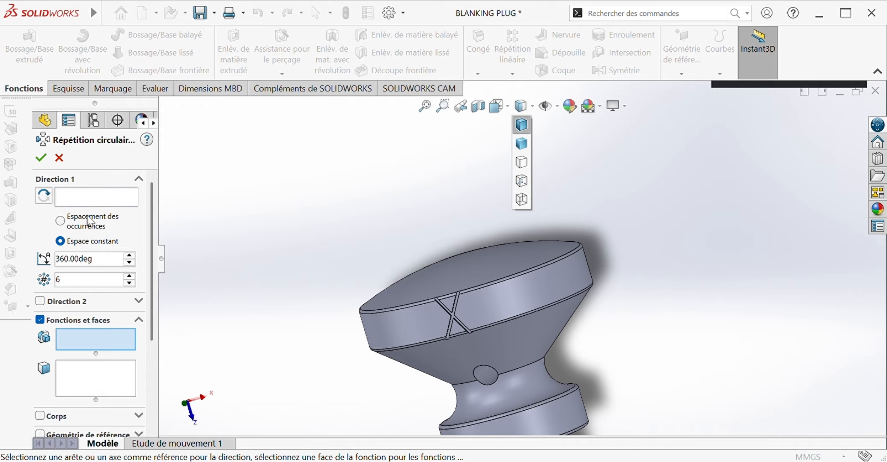
click(382, 317)
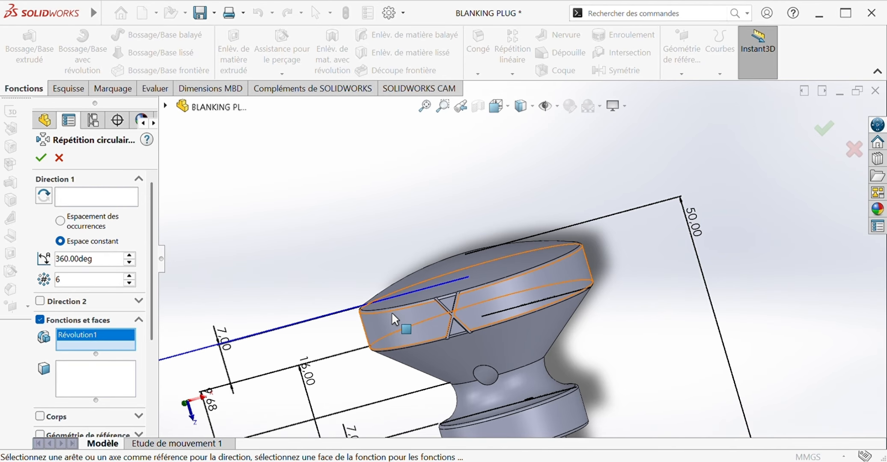
click(89, 198)
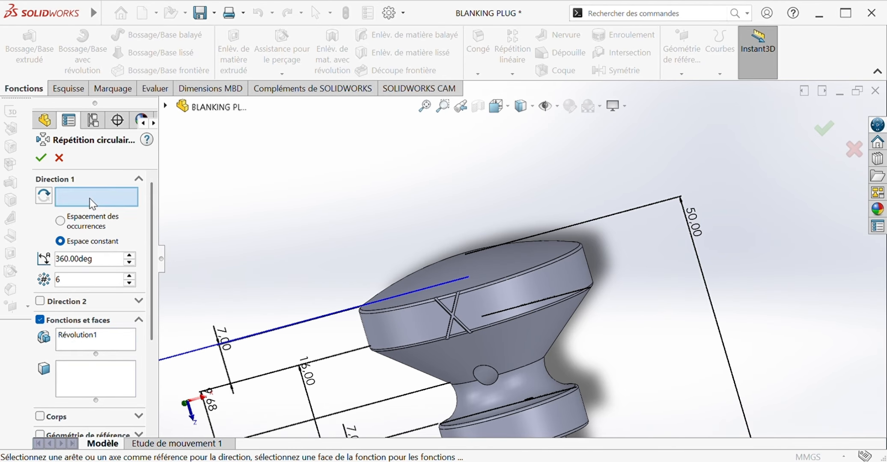
click(396, 327)
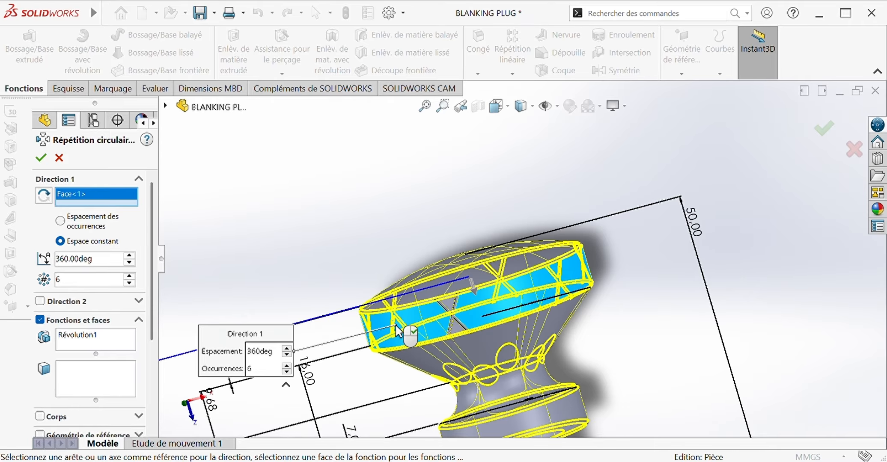
- Replace the patterned revolve with the crossed-groove cut and complete the circular pattern with 46 instances
click(110, 338)
click(139, 360)
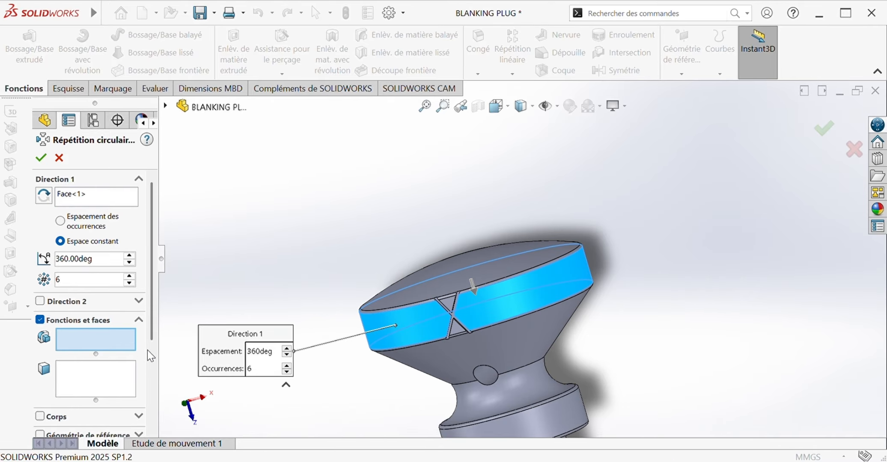
scroll(261, 256, up, 2)
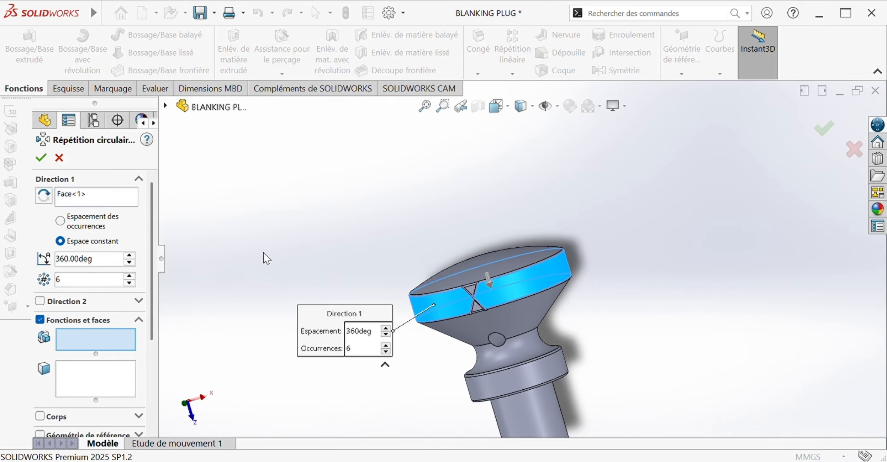
click(94, 284)
scroll(472, 300, down, 3)
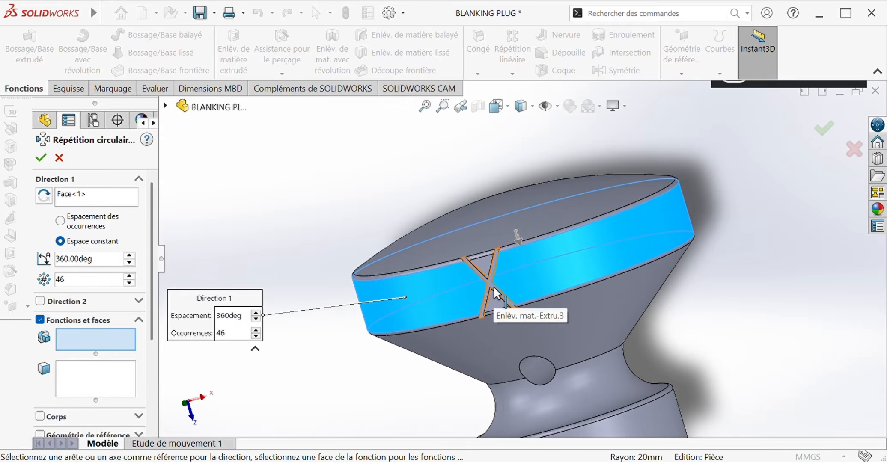
click(494, 289)
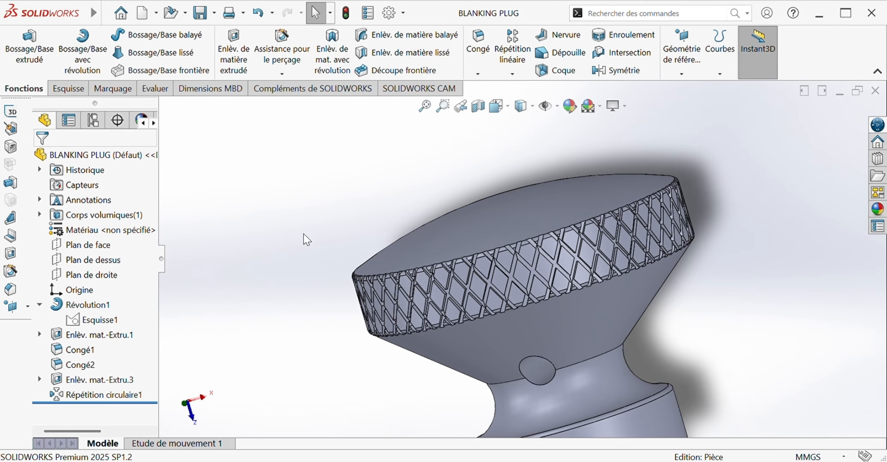
- Start a chamfer and set its distance to 2 mm
scroll(326, 211, up, 5)
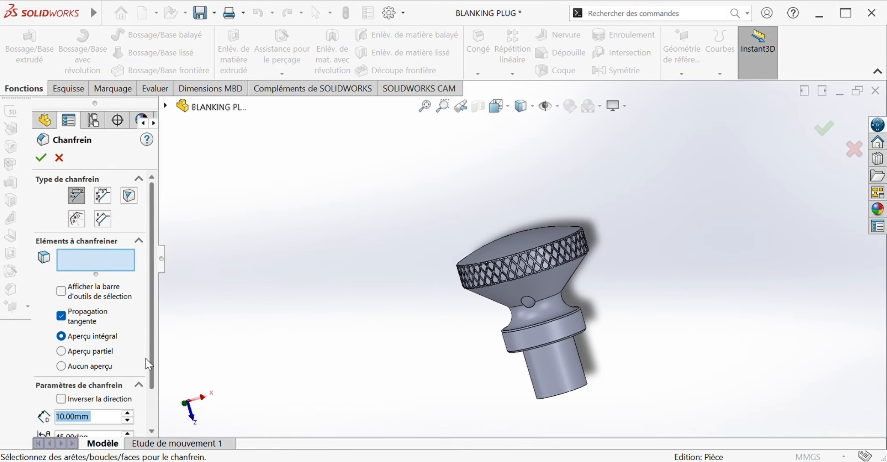
click(70, 421)
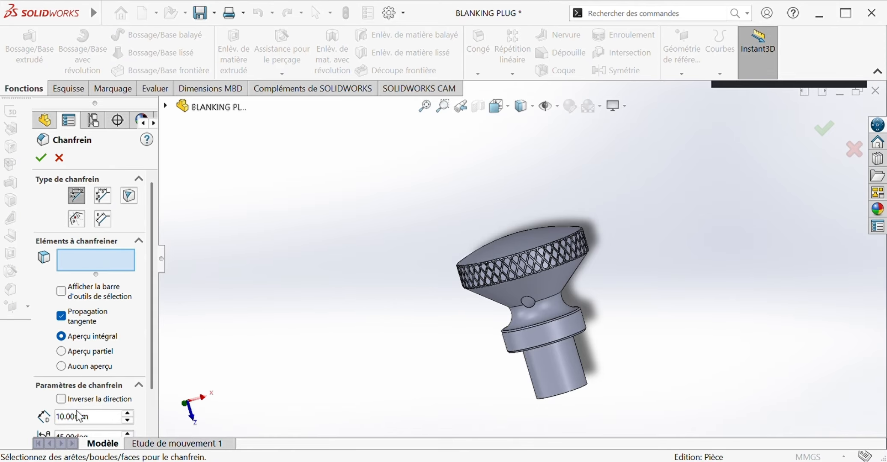
key(BackSpace)
key(BackSpace)
text(2)
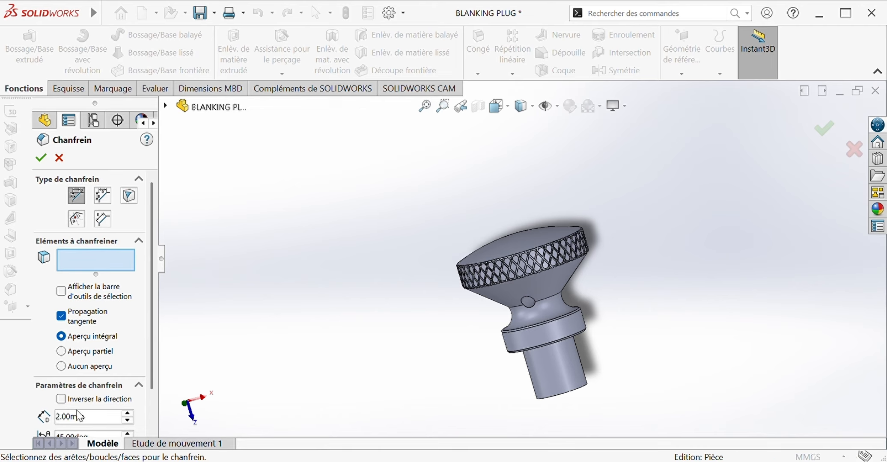
click(546, 399)
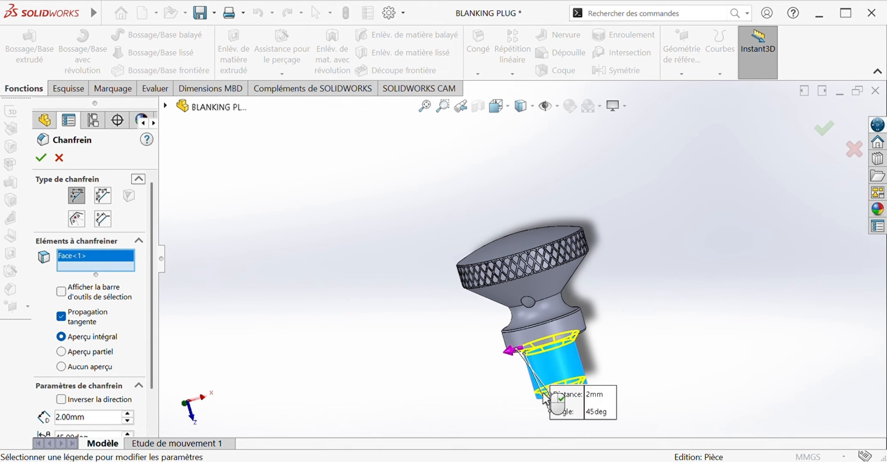
right_click(115, 259)
click(123, 279)
- Apply the 2 mm by 45° chamfer to the circular edge at the free end of the shank
scroll(567, 388, down, 5)
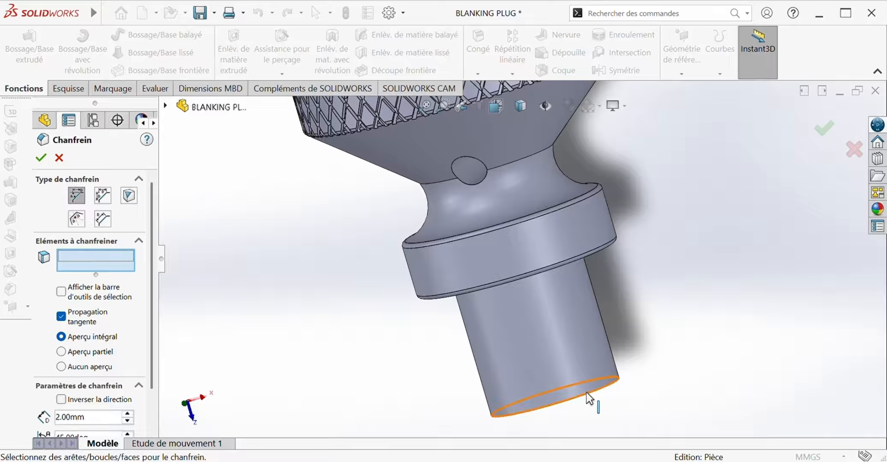
click(589, 399)
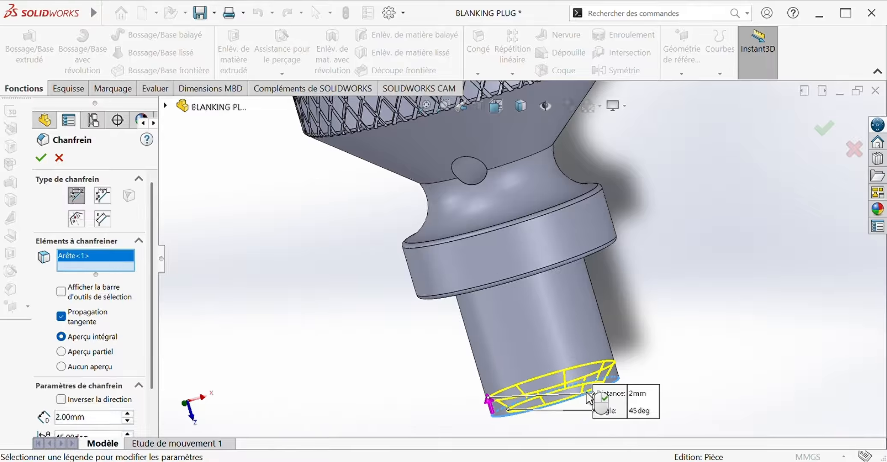
click(40, 159)
- Open a sketch on the shank's end face and draw a circle about 17.9 mm in diameter centred on the origin
middle_drag(614, 362, 598, 415)
click(590, 410)
click(637, 378)
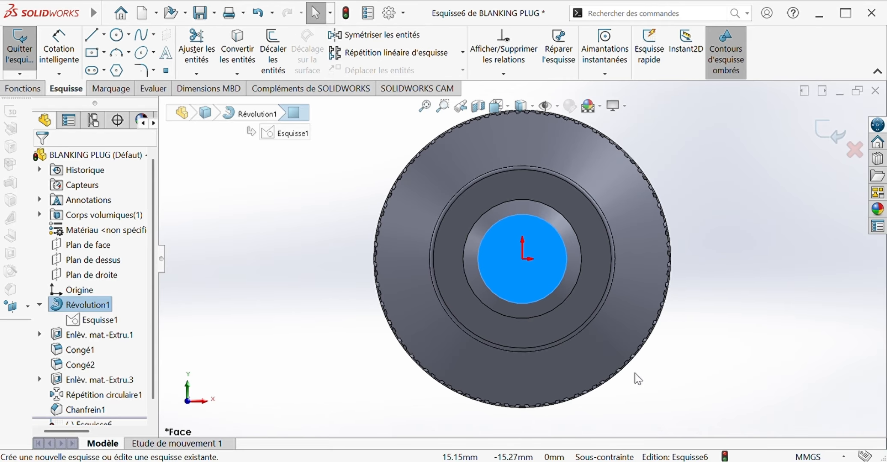
click(117, 34)
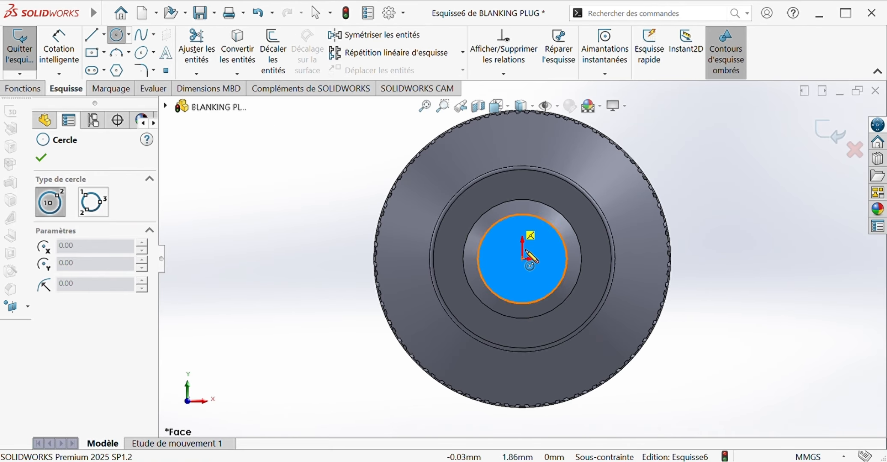
click(523, 259)
click(540, 324)
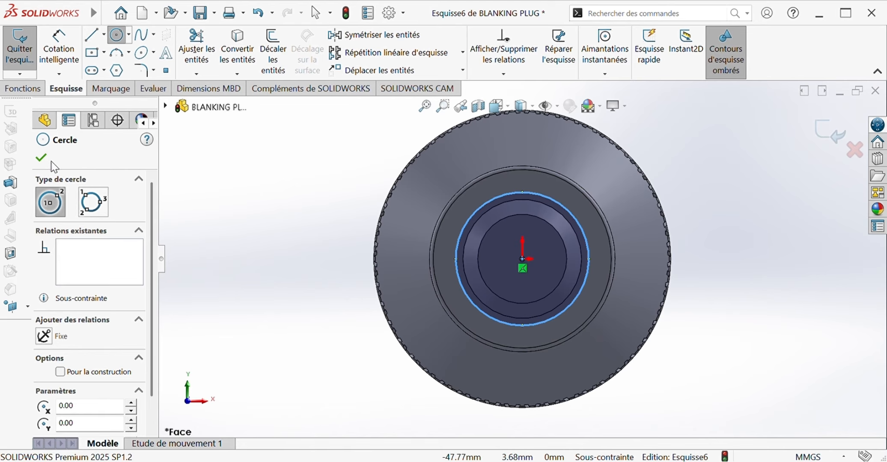
key(Escape)
- Dimension the circle's diameter at 12.97 mm
click(62, 61)
click(531, 194)
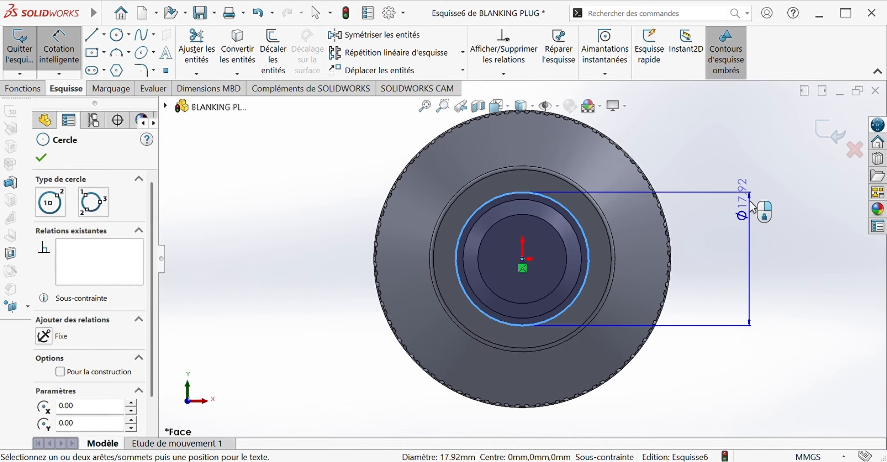
click(755, 213)
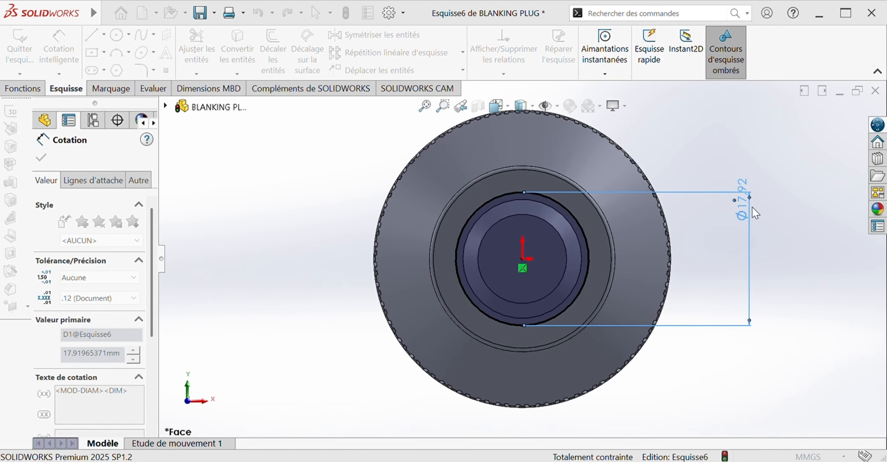
click(692, 181)
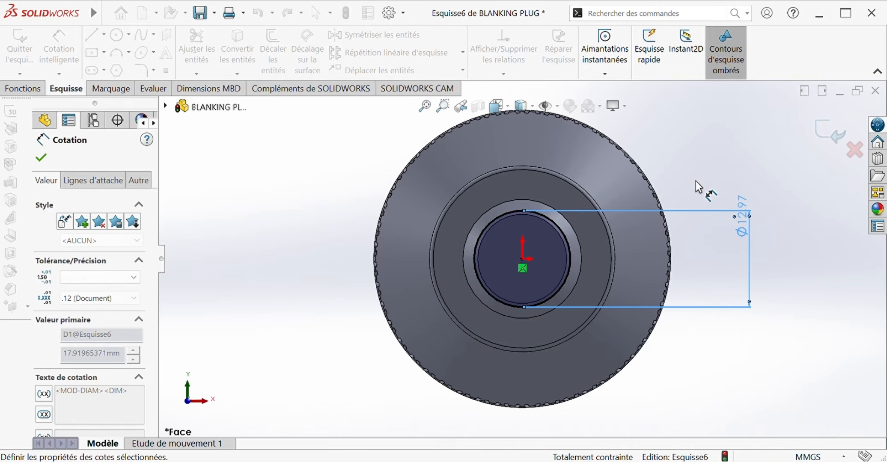
click(41, 158)
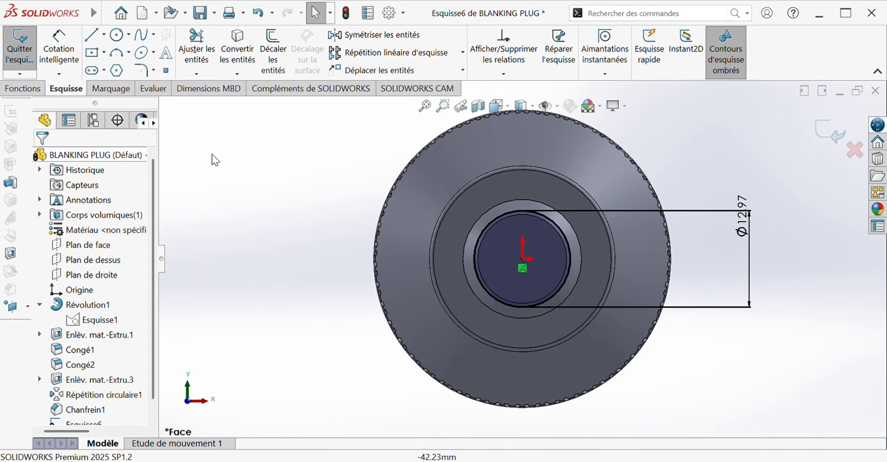
- Start a helix from the circle, defined by height and pitch with variable pitch, and reverse its direction into the shank
click(22, 89)
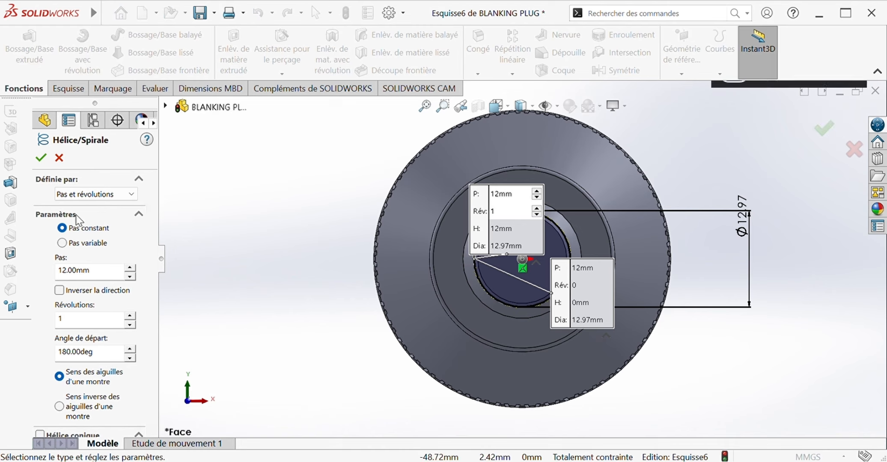
click(127, 226)
click(66, 244)
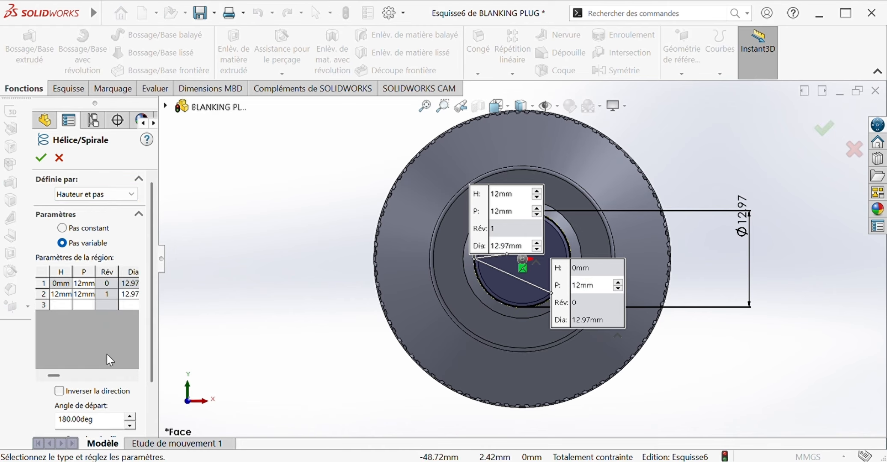
scroll(110, 359, down, 1)
scroll(115, 361, up, 1)
click(60, 391)
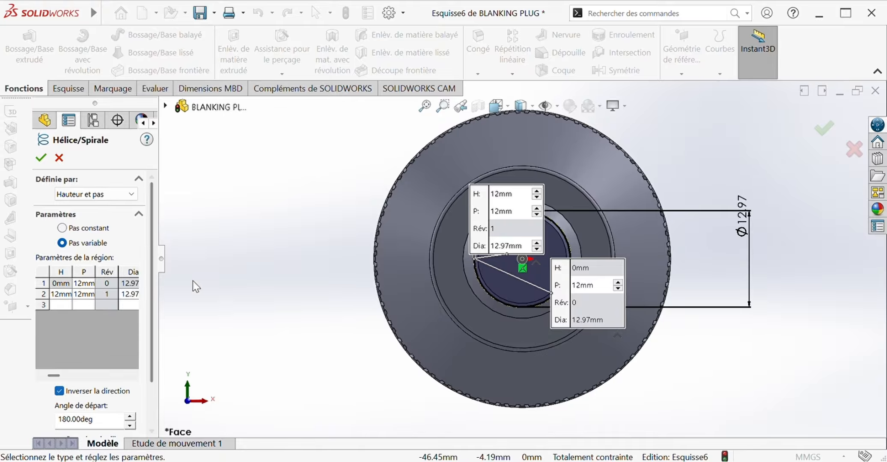
middle_drag(194, 287, 279, 269)
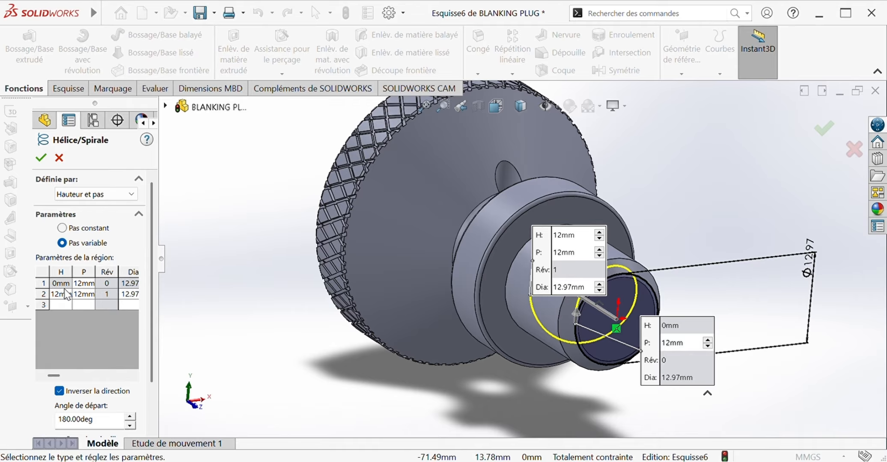
- Set the helix pitch to 2 mm at the 0 mm and 12 mm heights, and add a 14 mm height with 2 mm pitch
click(83, 283)
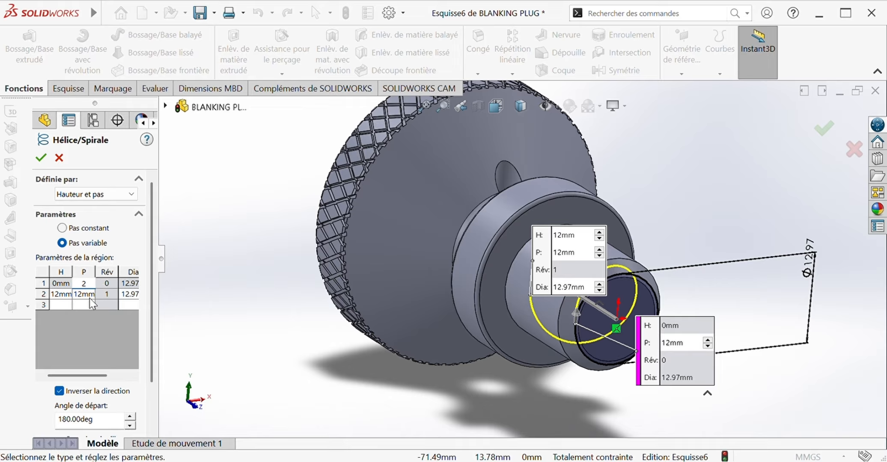
click(90, 294)
click(69, 306)
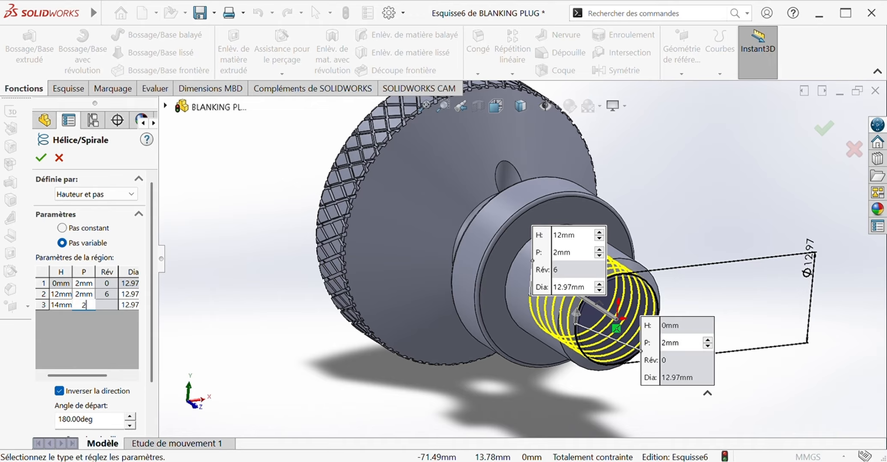
click(95, 333)
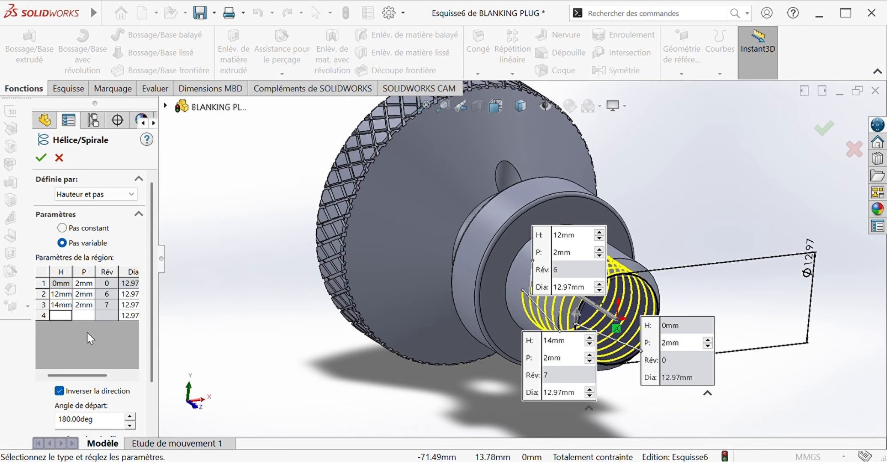
- Create the variable-pitch helix on the shank
click(40, 158)
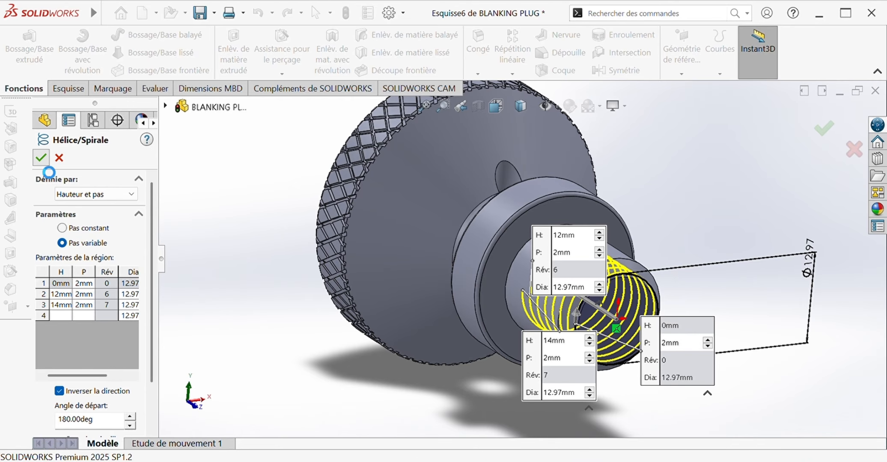
middle_drag(736, 278, 463, 265)
click(462, 264)
middle_drag(538, 226, 568, 238)
scroll(568, 238, up, 2)
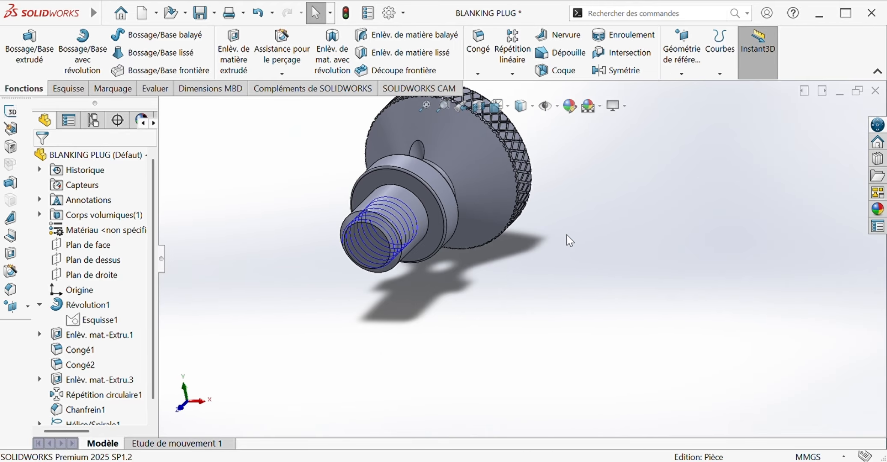
middle_drag(279, 146, 316, 189)
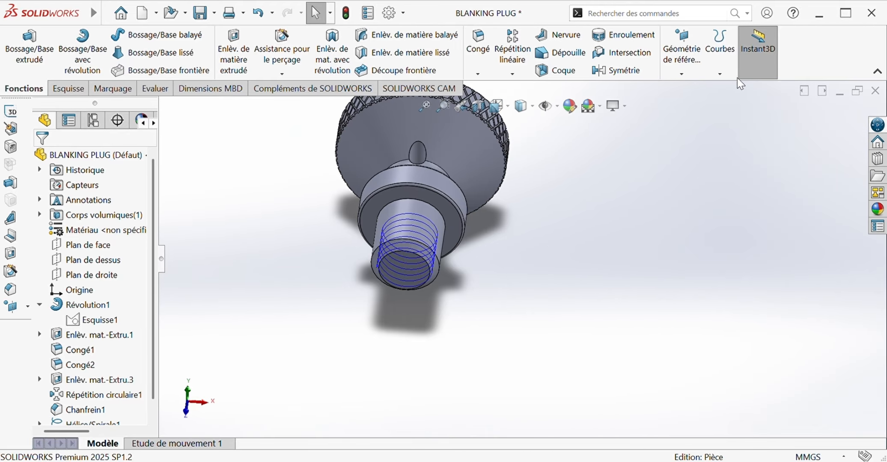
- Show the plug in the top view and open a new sketch on the top plane (Plan de dessus)
click(498, 106)
click(516, 145)
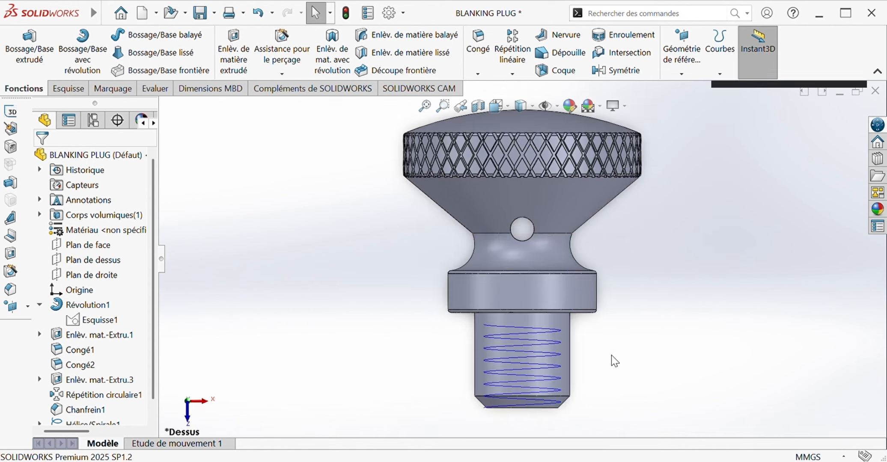
scroll(612, 362, down, 3)
scroll(582, 394, up, 1)
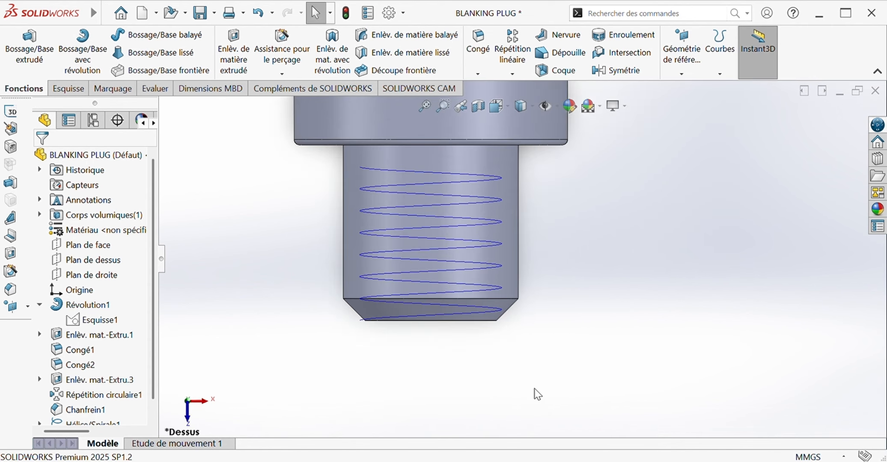
click(67, 89)
click(19, 47)
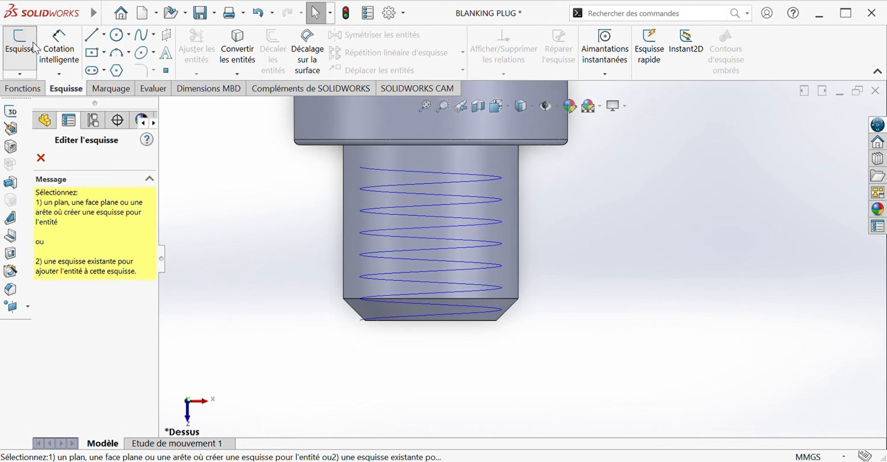
click(497, 106)
click(512, 143)
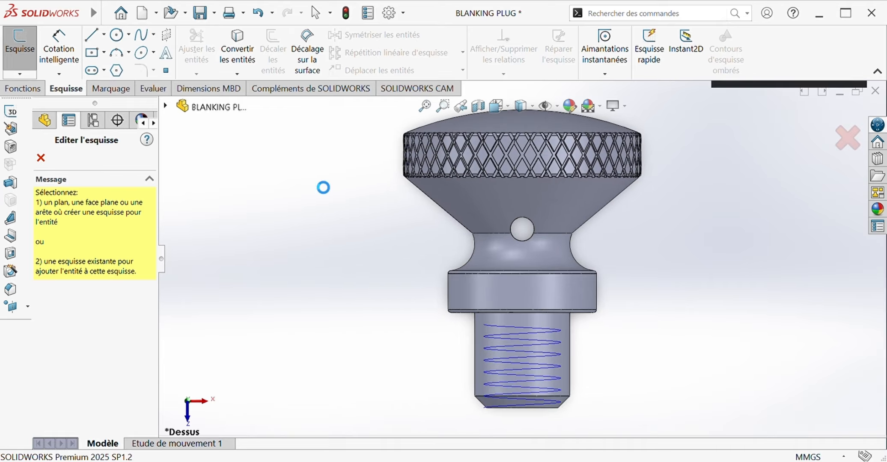
click(165, 105)
click(225, 198)
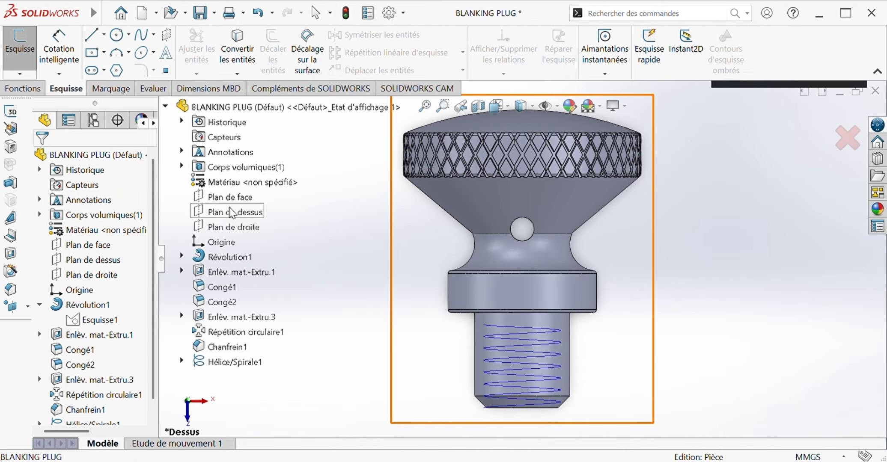
- Draw a horizontal construction line from the origin along the shank's end face, extending just past the shank's outer edge
click(98, 40)
click(104, 37)
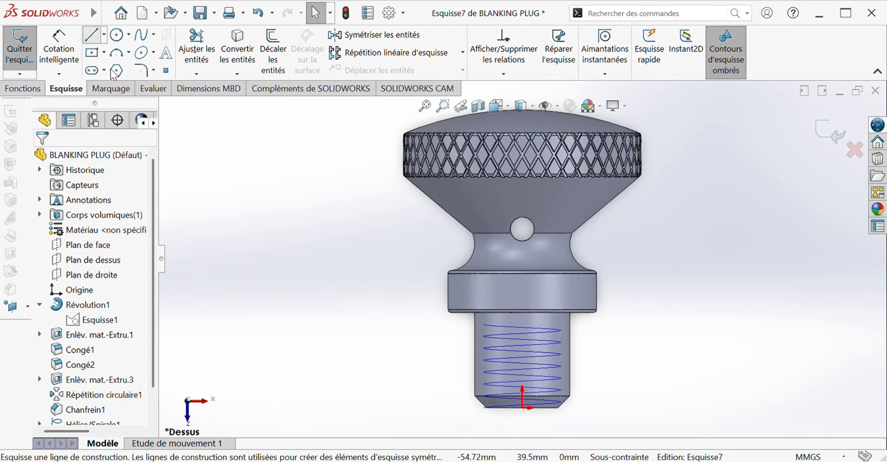
click(112, 68)
scroll(519, 397, down, 6)
scroll(505, 430, up, 4)
scroll(492, 418, down, 4)
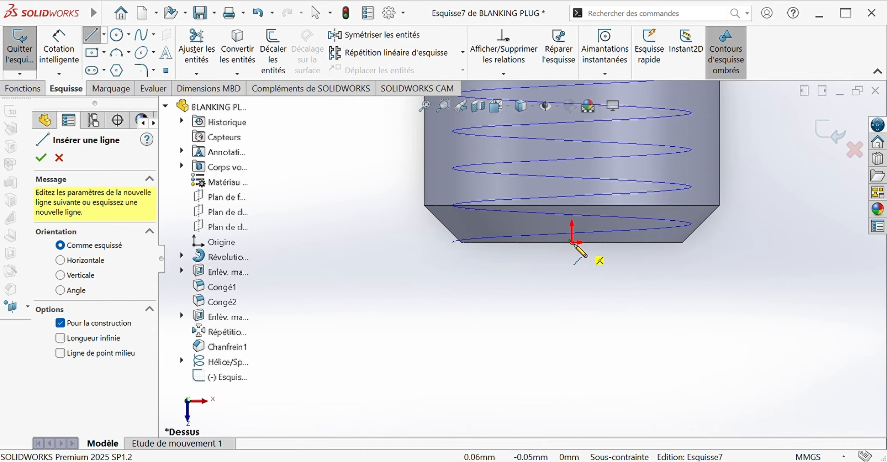
click(573, 243)
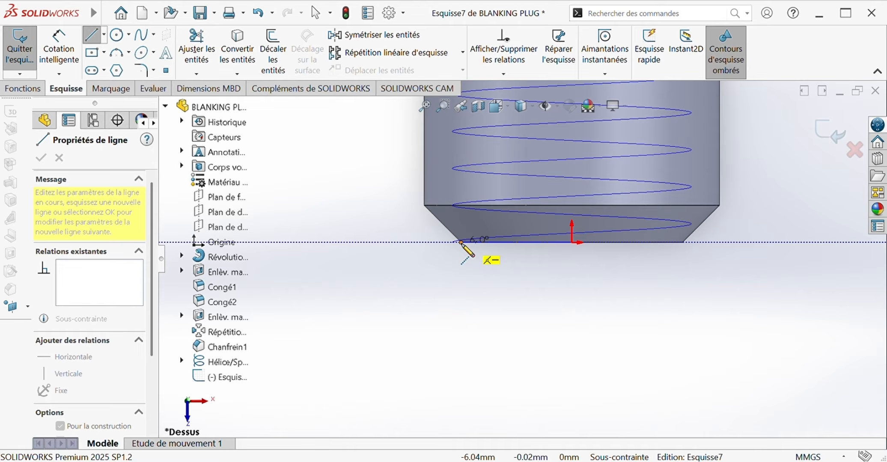
click(410, 242)
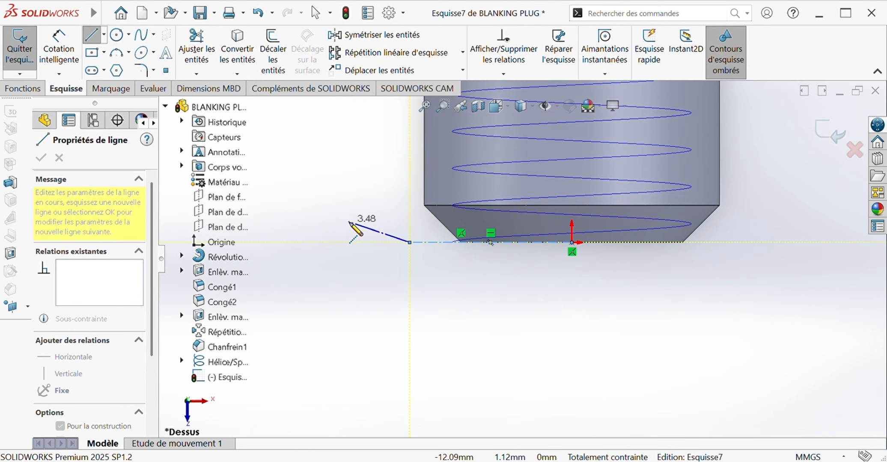
key(Escape)
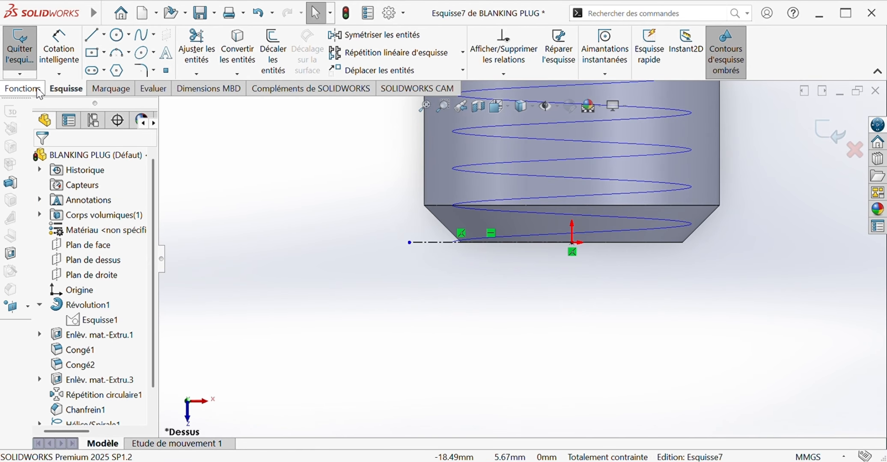
- Sketch a closed triangle about 1.2 mm deep with its apex on the construction line at the helix start and a vertical outer side
click(94, 35)
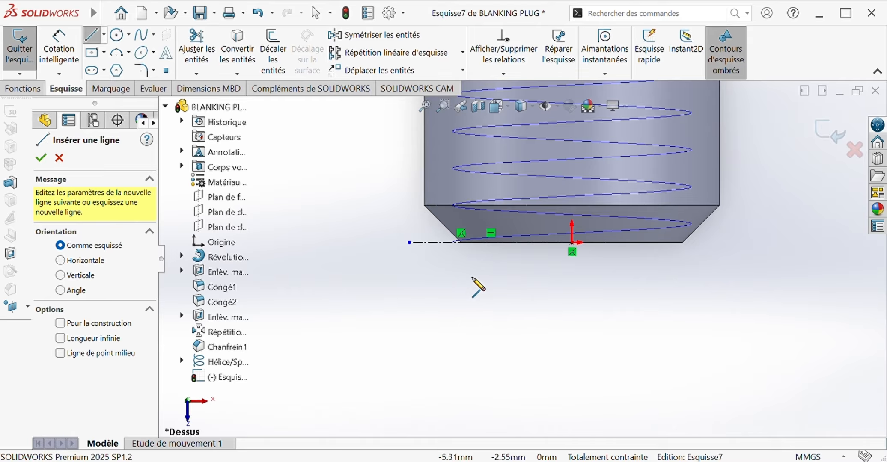
click(454, 243)
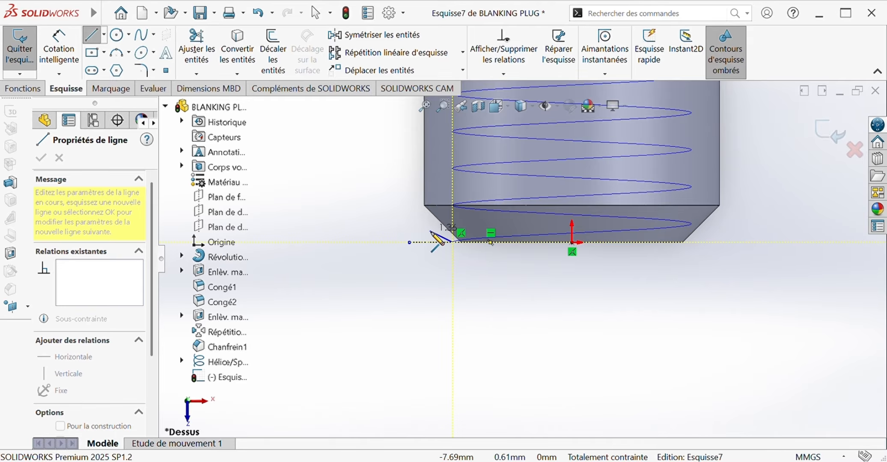
click(430, 260)
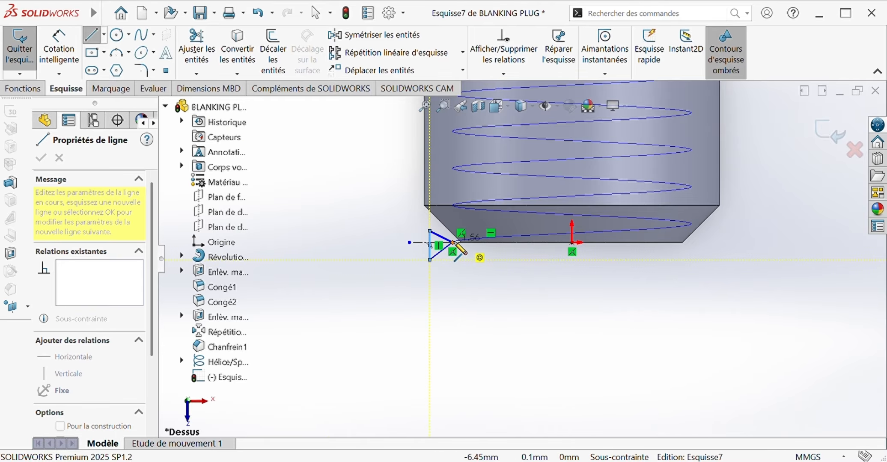
click(453, 243)
click(42, 158)
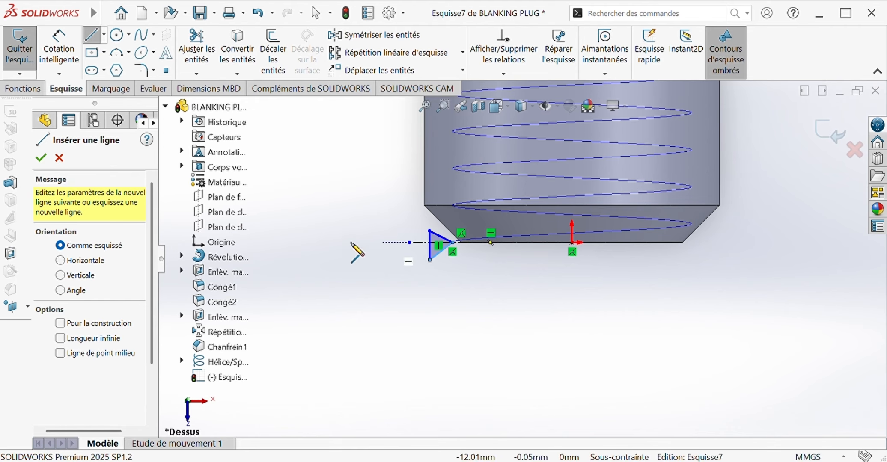
click(40, 159)
key(Escape)
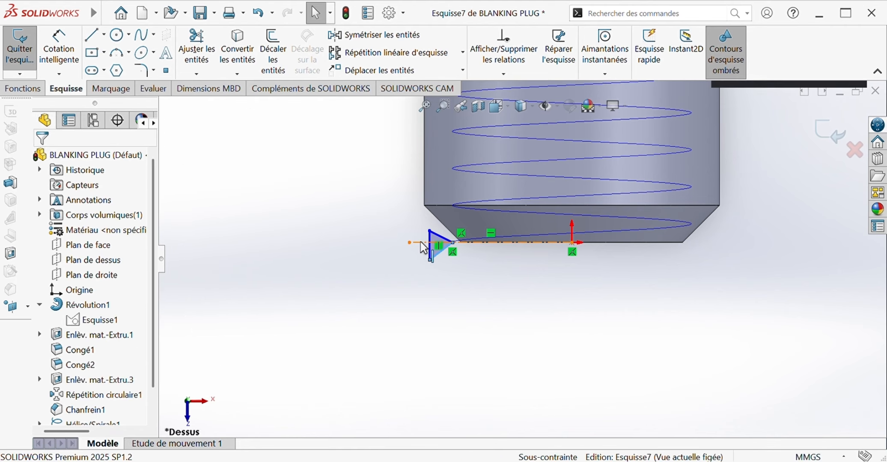
- Make the triangle's two outer corners symmetric about the construction line
click(422, 243)
ctrl+click(430, 231)
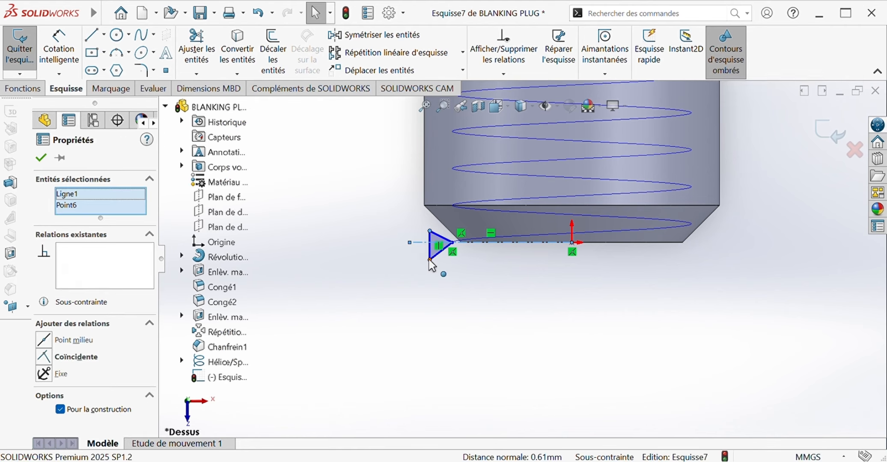
ctrl+click(430, 260)
click(459, 209)
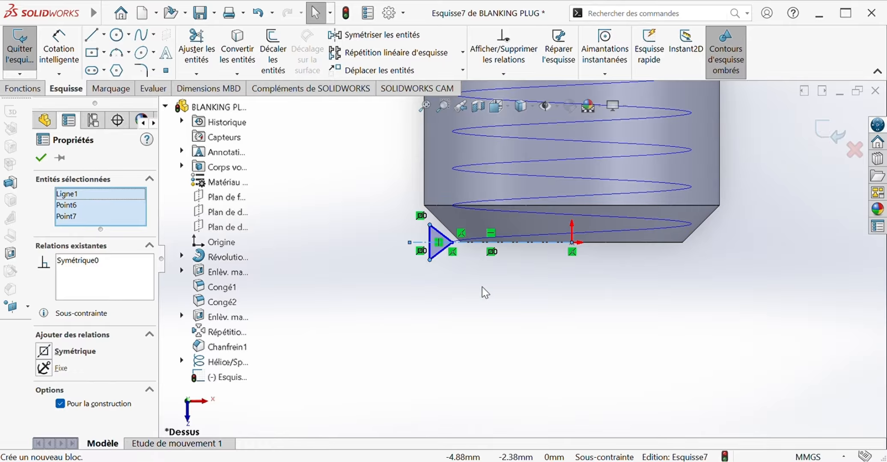
- Add a coincident relation between the triangle's apex and the helix curve
scroll(451, 310, down, 3)
scroll(467, 148, down, 3)
scroll(515, 262, up, 3)
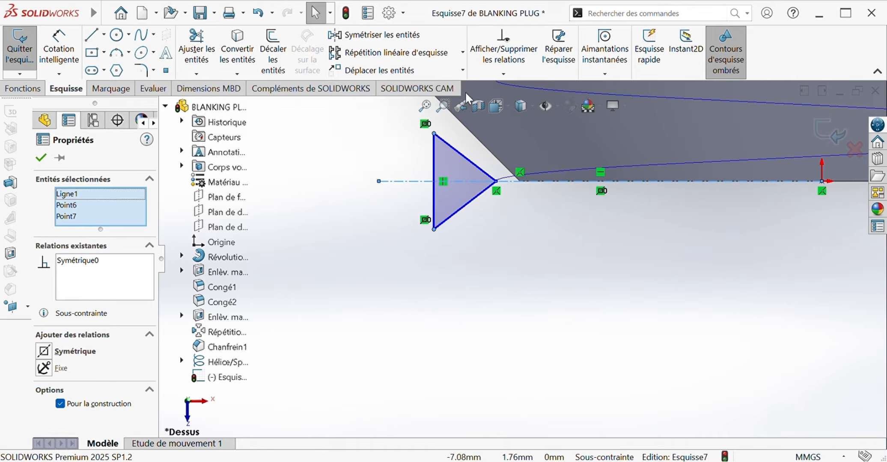
scroll(498, 142, down, 5)
click(495, 323)
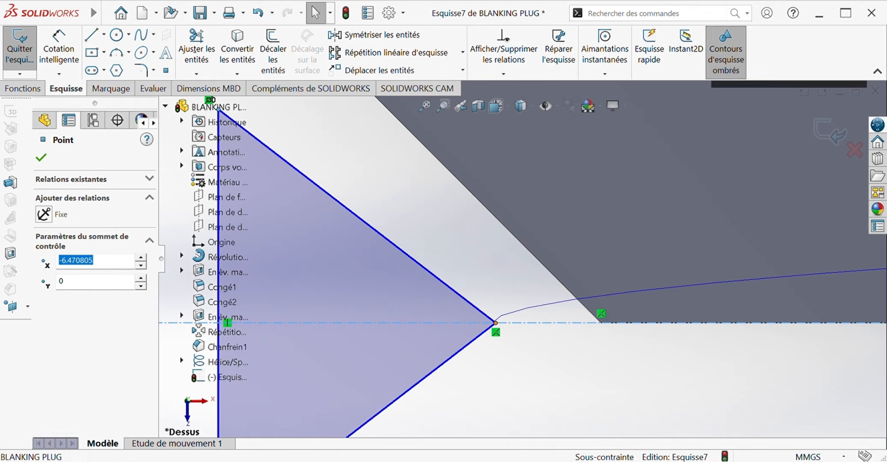
ctrl+click(517, 312)
click(552, 263)
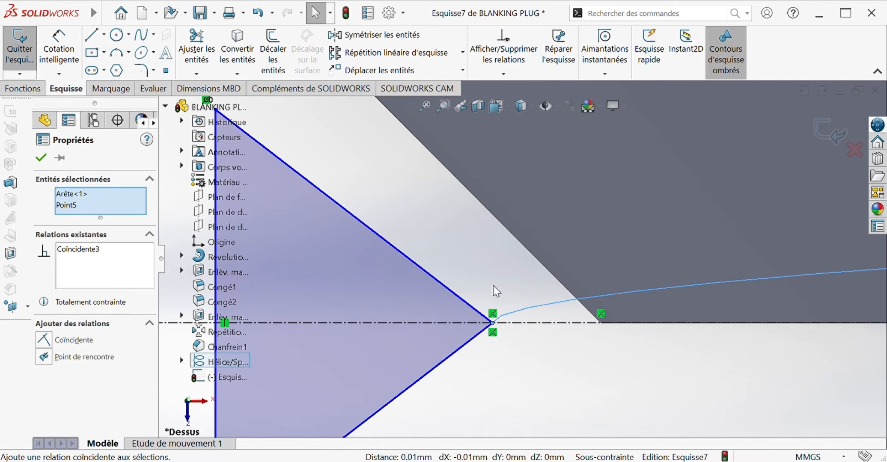
scroll(348, 218, up, 6)
scroll(348, 222, up, 4)
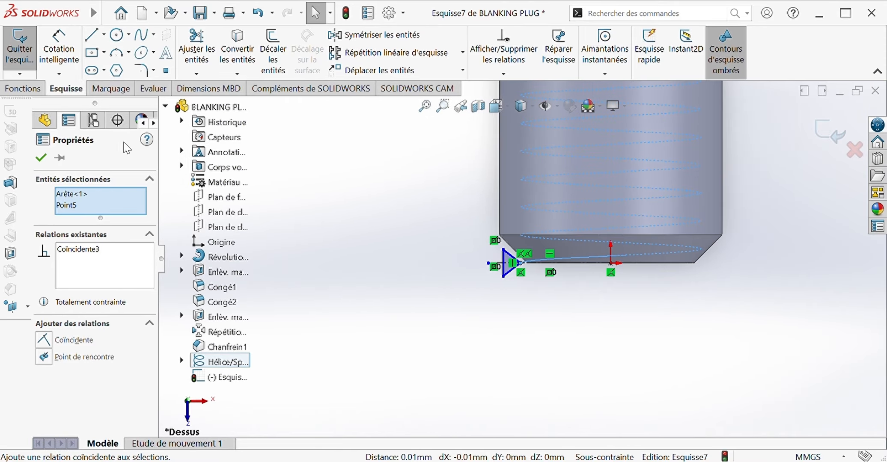
click(32, 90)
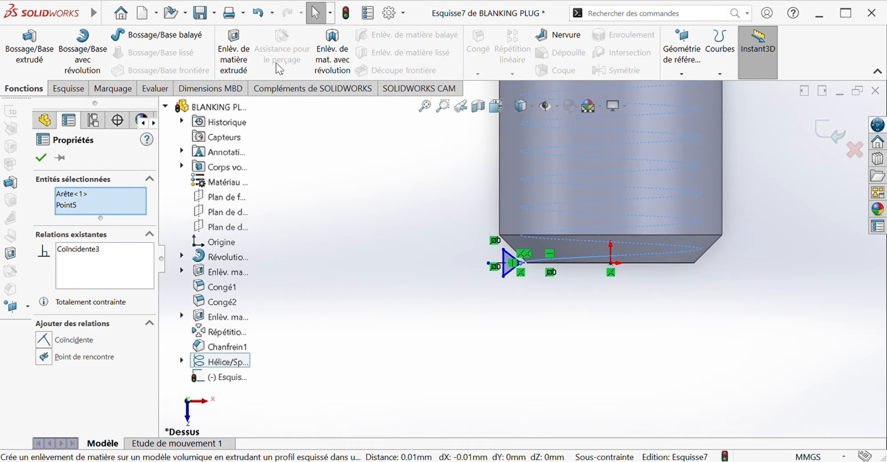
click(839, 134)
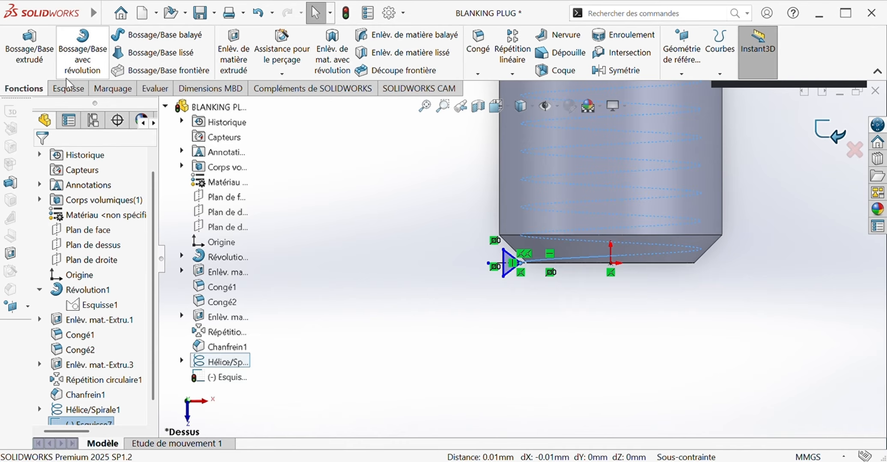
click(259, 13)
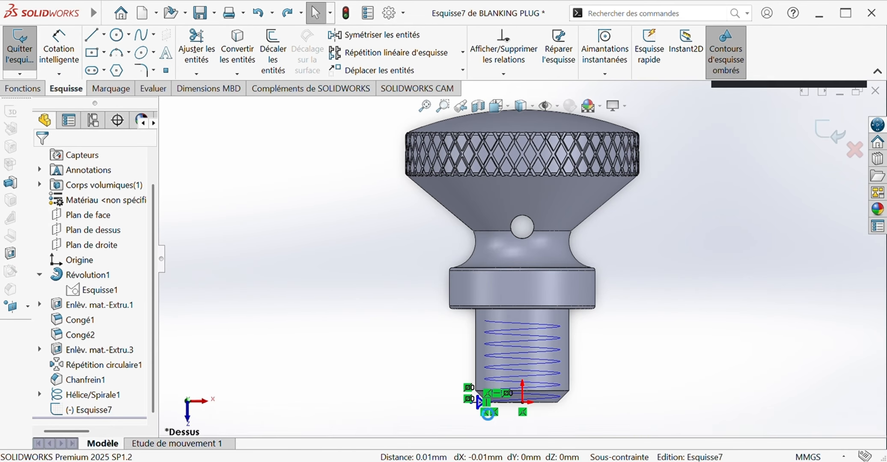
scroll(476, 402, down, 9)
click(52, 48)
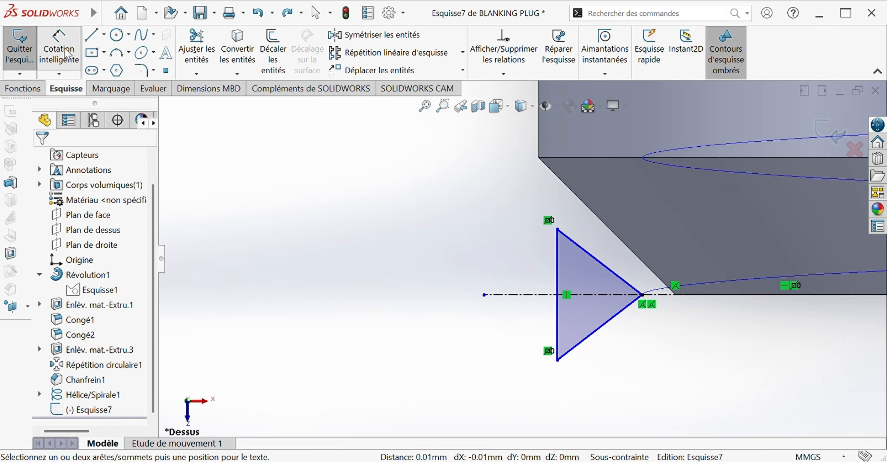
click(608, 275)
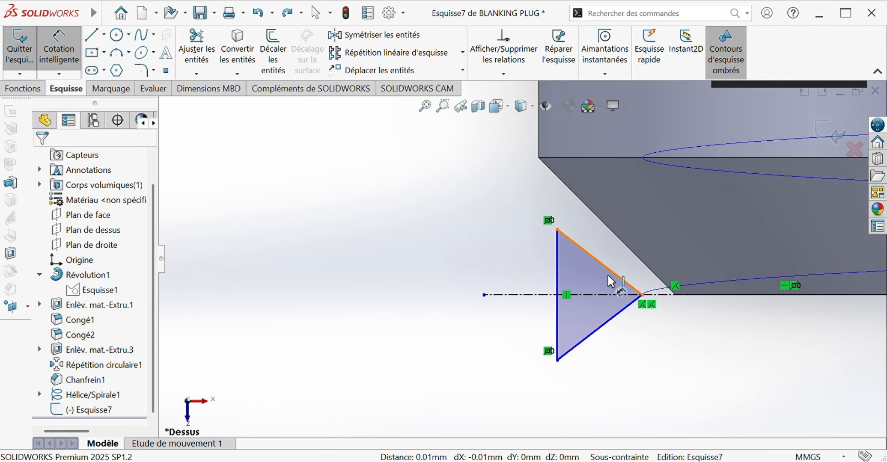
click(610, 321)
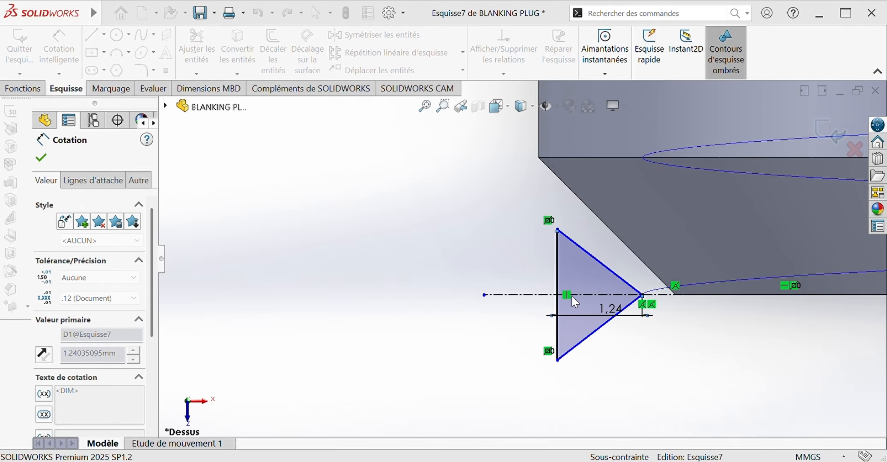
key(Escape)
key(Escape)
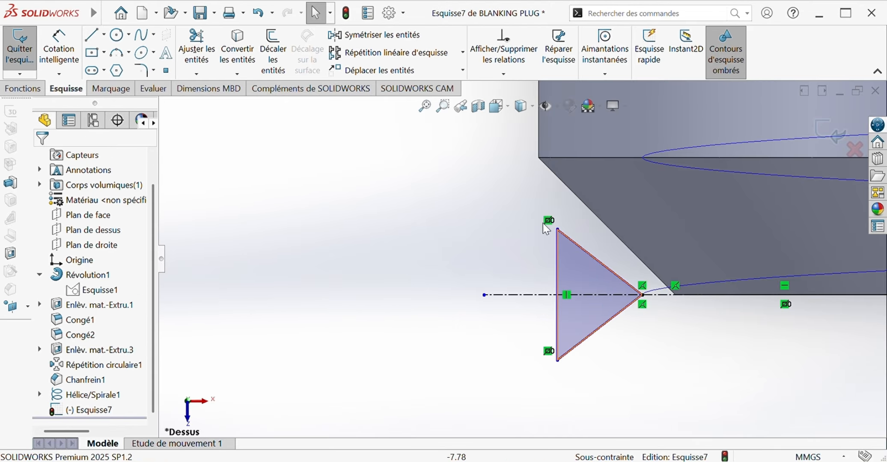
- Dimension the angle between the triangle's two sloping sides at 60°
click(66, 45)
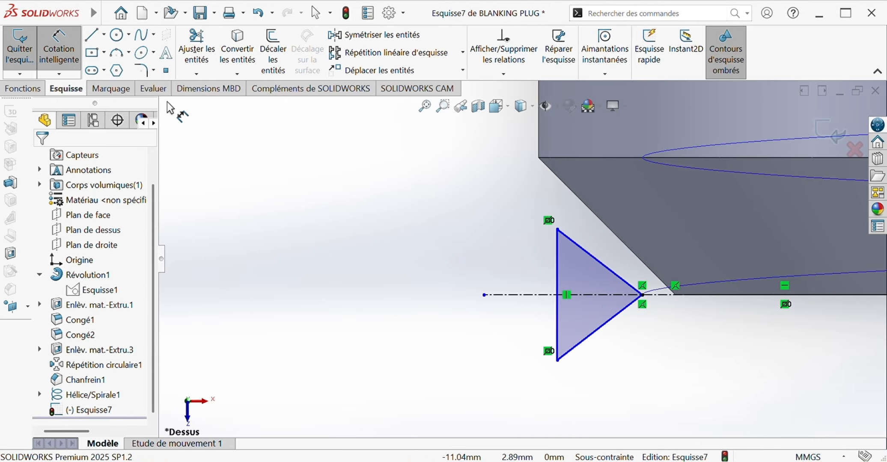
click(604, 266)
click(599, 328)
click(480, 337)
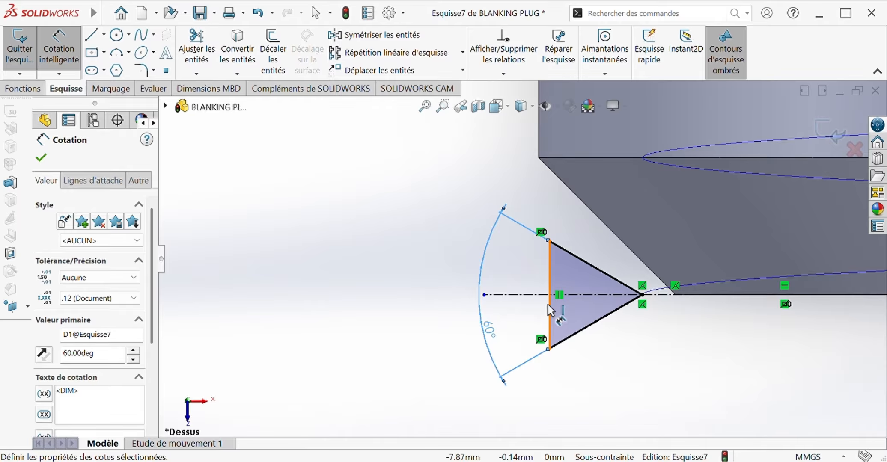
- Dimension the triangle's vertical side at 1.90 mm
click(549, 305)
click(426, 304)
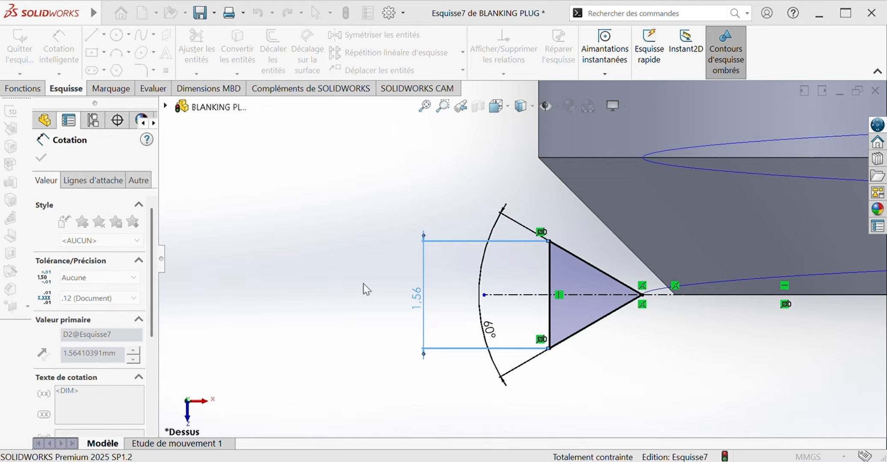
key(Return)
click(41, 160)
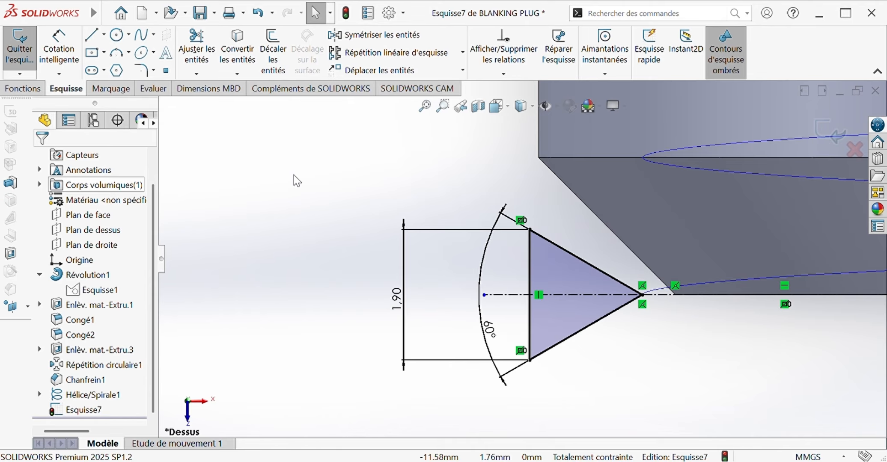
- Finish and close the triangular thread profile sketch
click(35, 89)
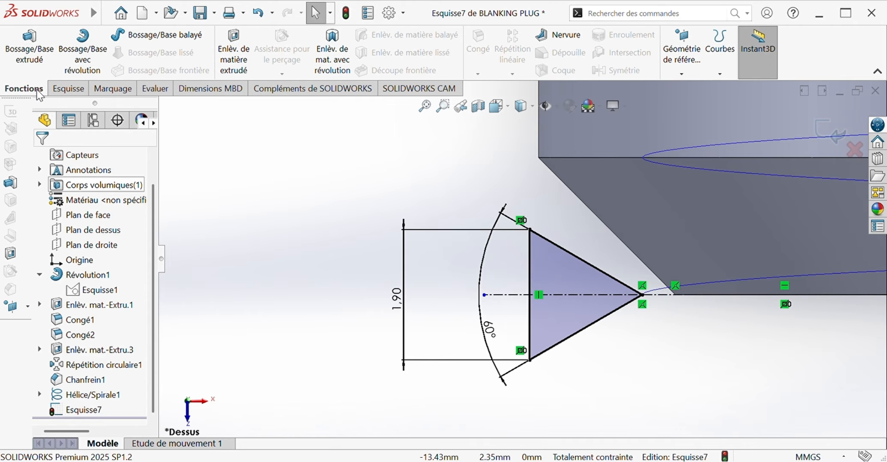
click(64, 89)
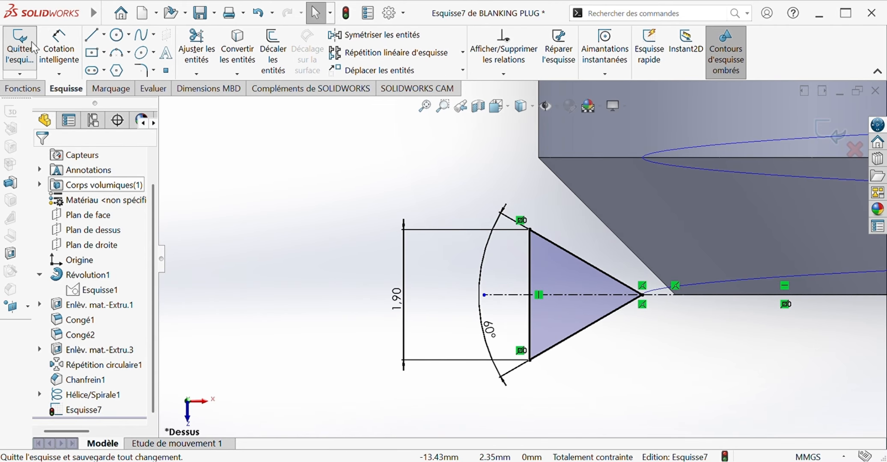
click(19, 47)
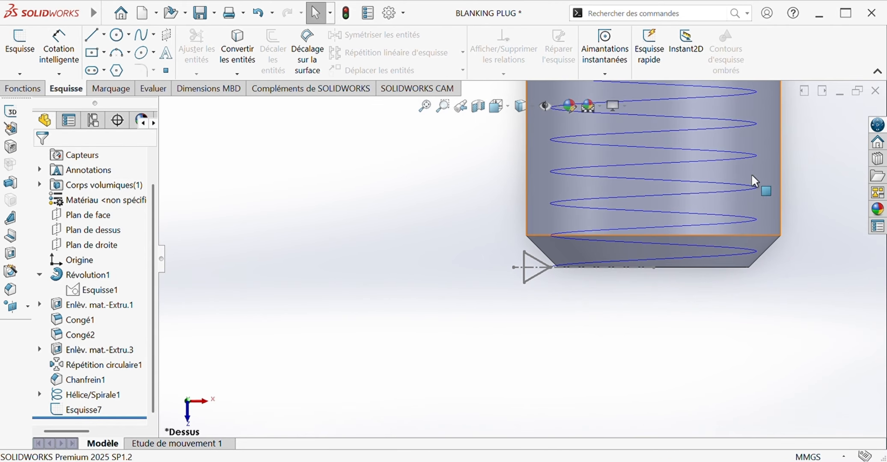
- Cut the thread into the shank by sweeping the triangular sketch profile along the helix
click(7, 92)
click(76, 89)
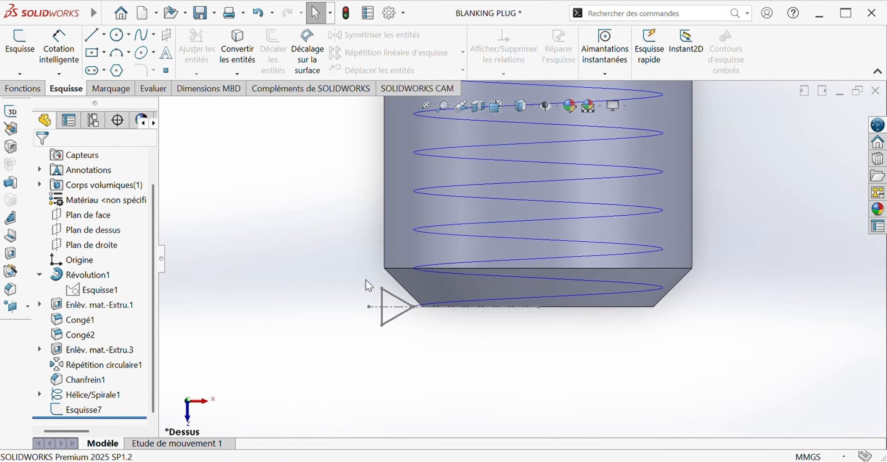
click(22, 88)
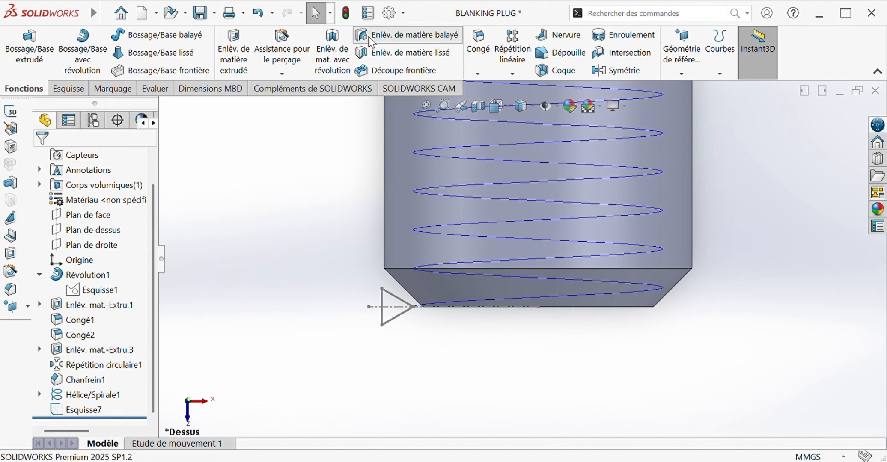
click(369, 37)
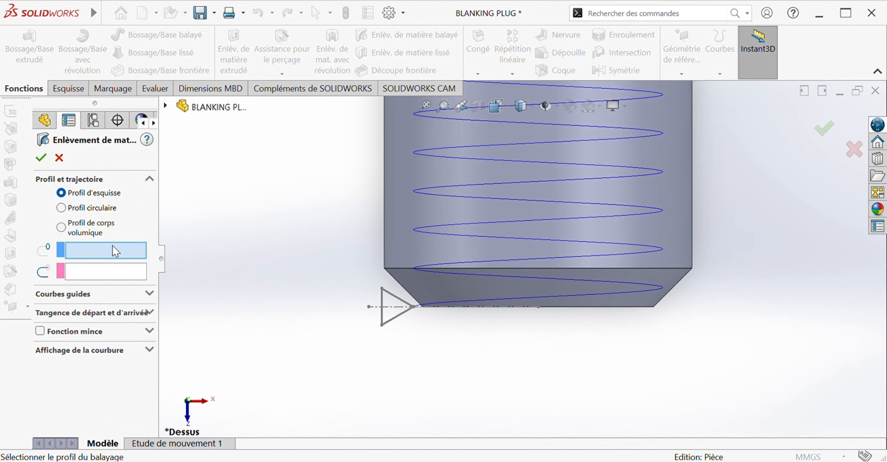
click(405, 304)
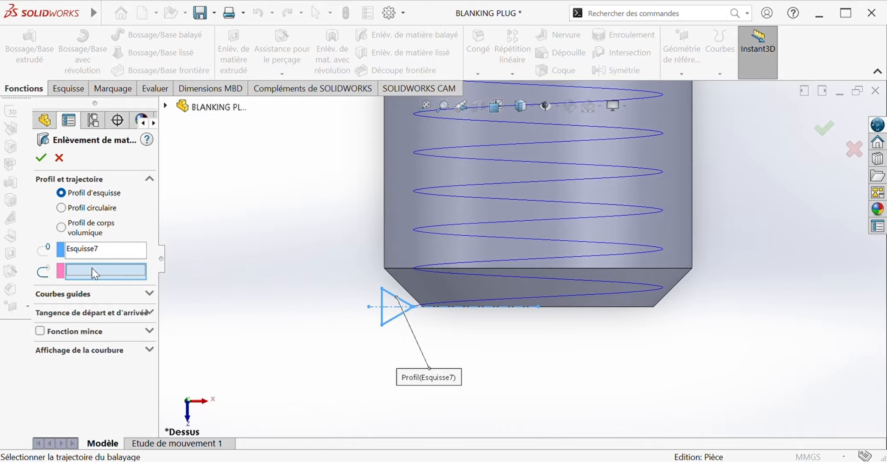
click(470, 259)
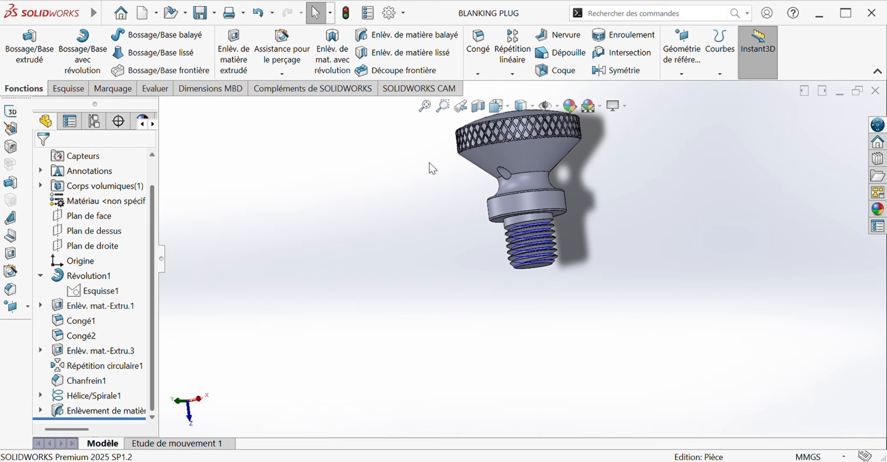
- Start a sketch on the top plane and draw a vertical construction line from the origin up into the collar
click(90, 233)
click(99, 211)
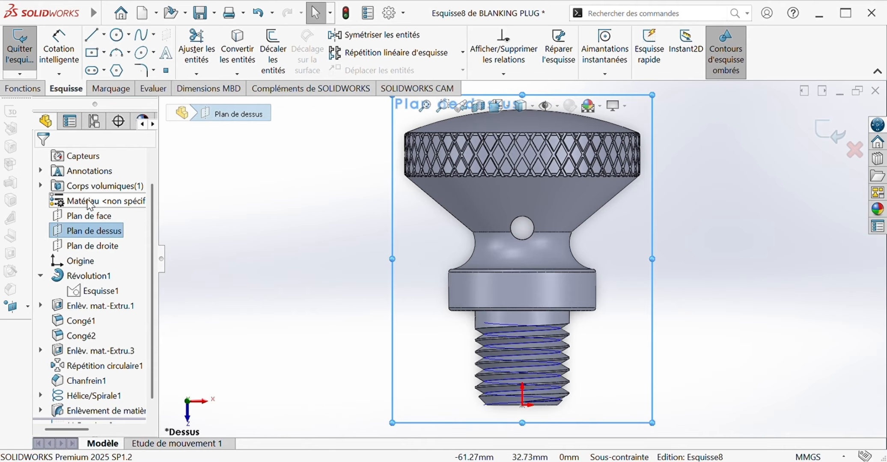
click(92, 35)
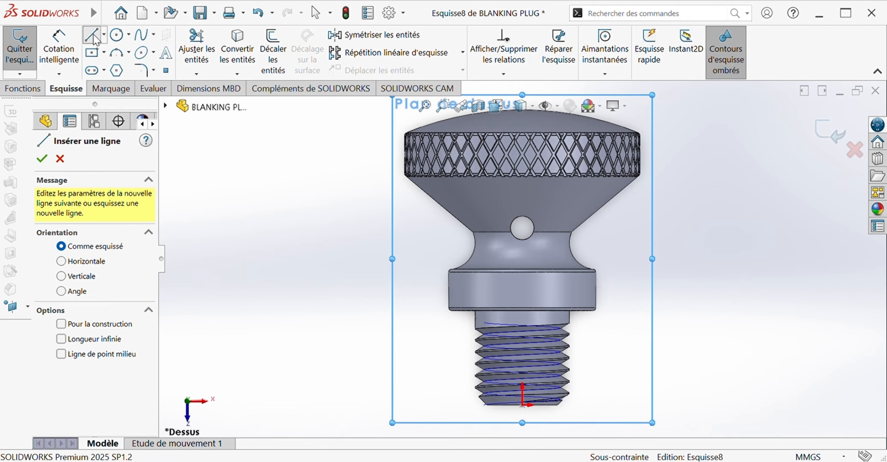
click(62, 325)
click(522, 423)
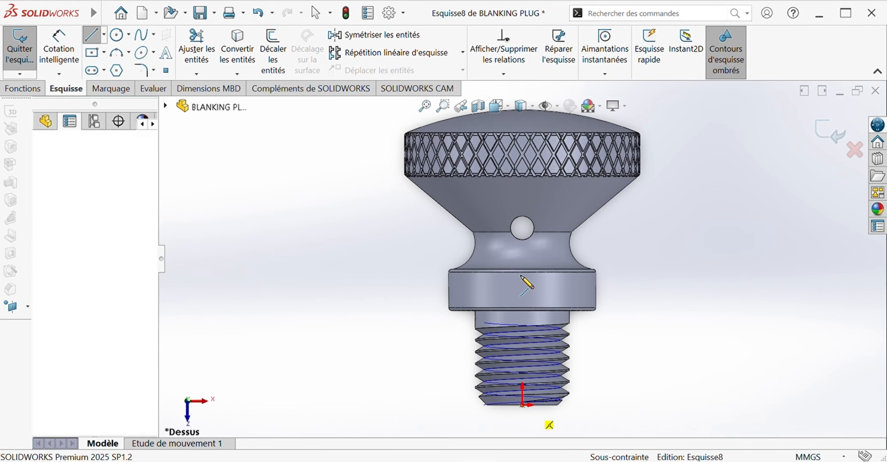
click(522, 286)
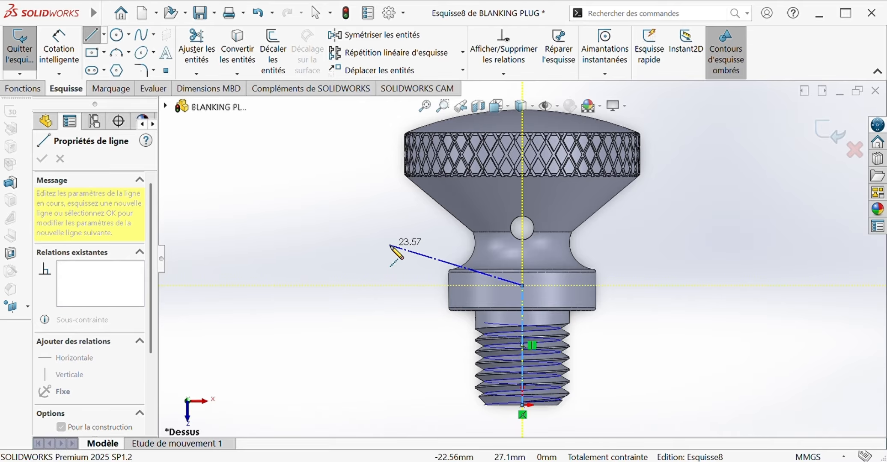
key(Escape)
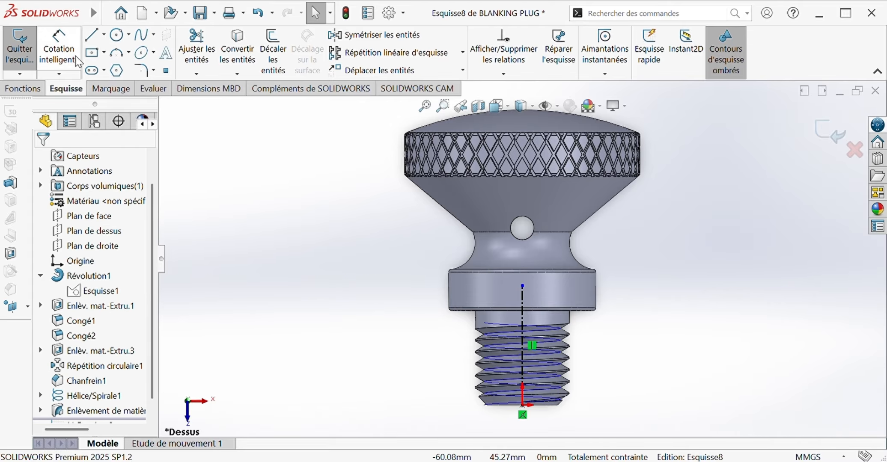
- Sketch a closed four-sided profile beneath the collar, about 3.45 mm wide, with vertical sides and a slanted lower edge overlapping the shank
click(94, 34)
scroll(422, 312, down, 3)
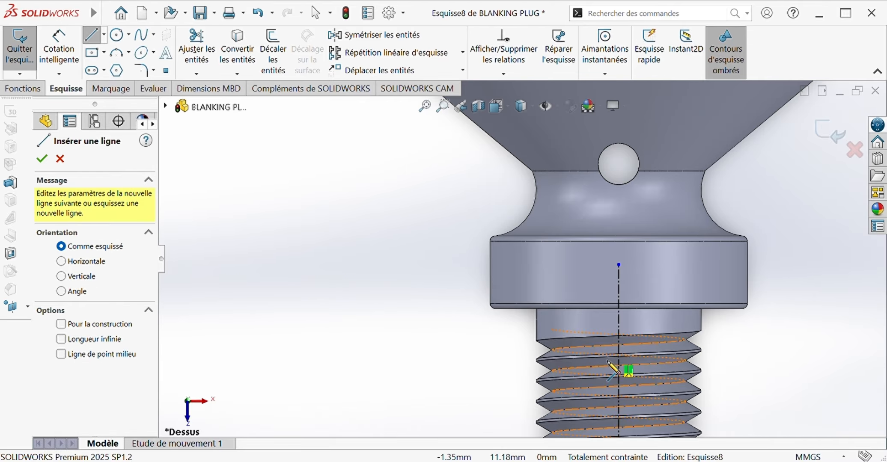
click(517, 308)
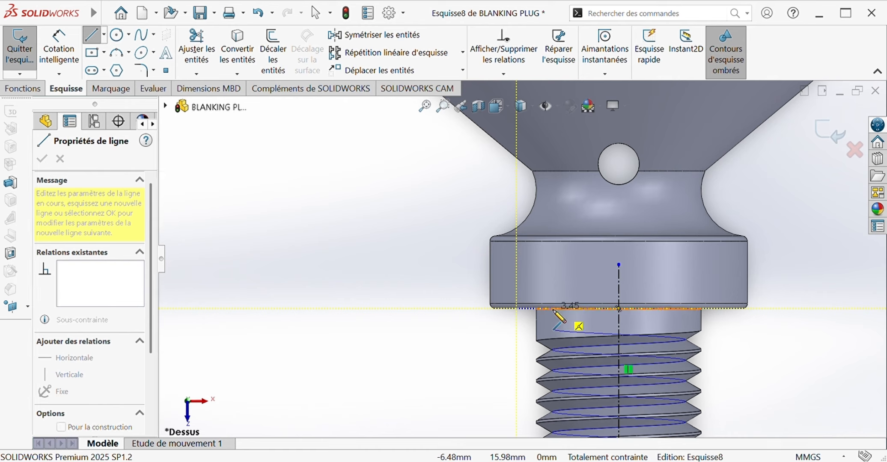
click(552, 308)
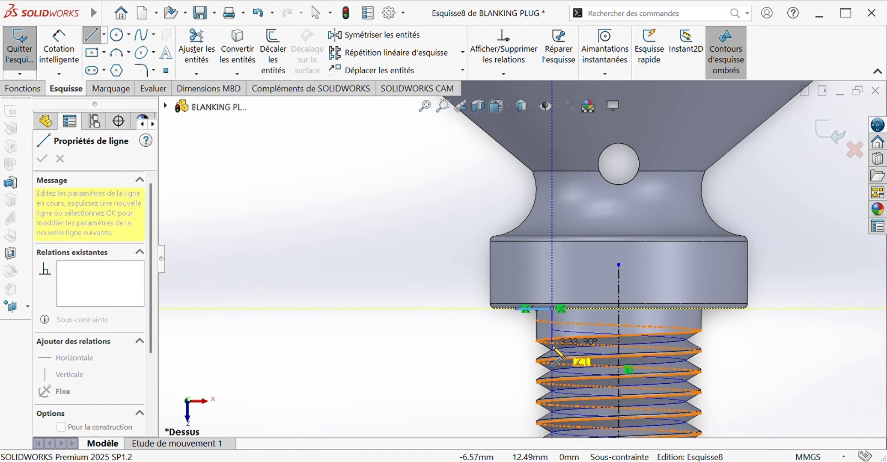
click(552, 342)
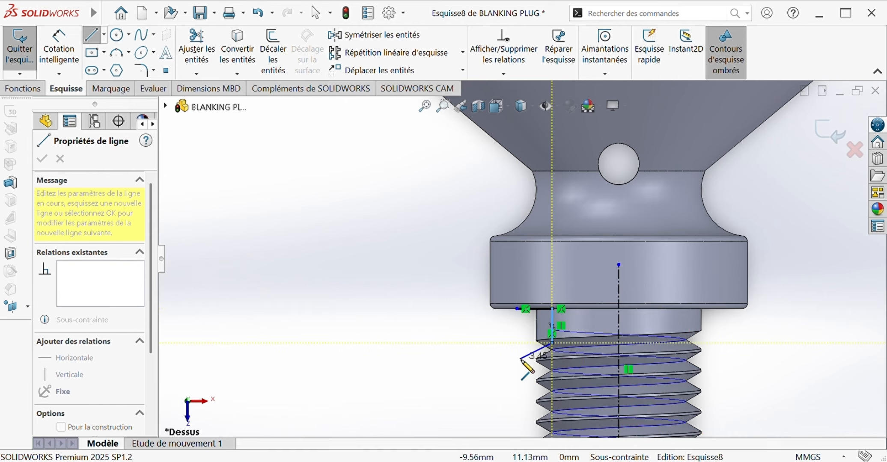
click(516, 363)
click(516, 308)
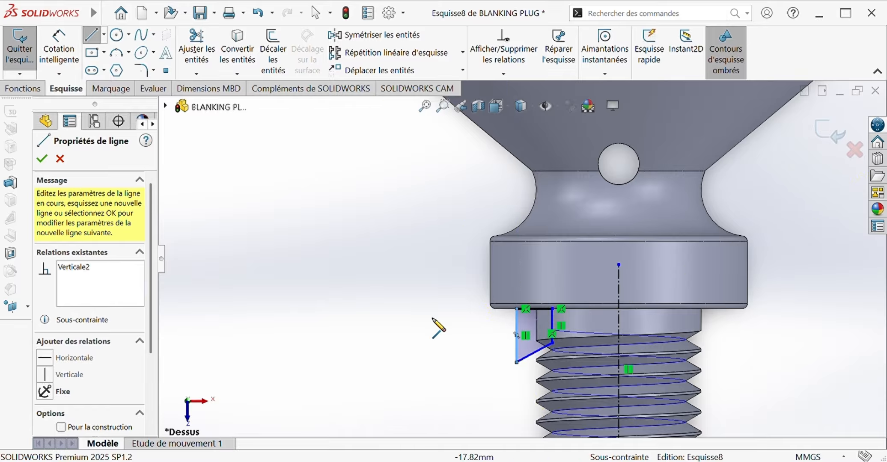
click(41, 160)
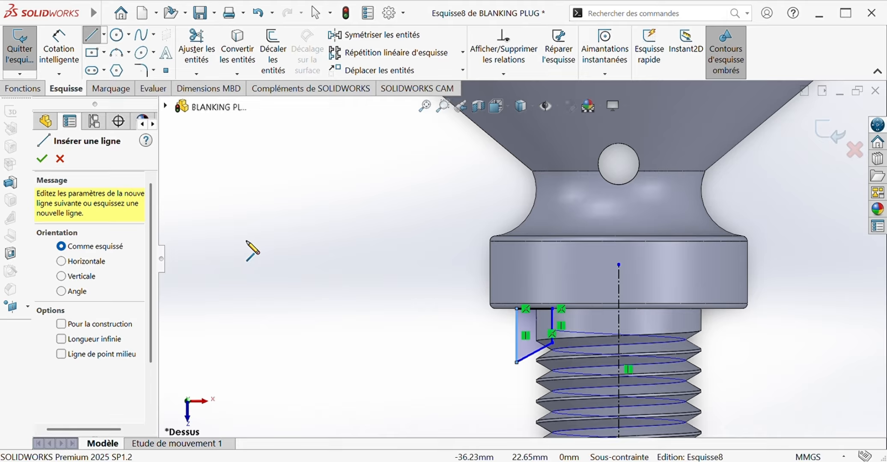
- Dimension the profile's inner vertical side at 6.00 mm from the construction line
click(60, 48)
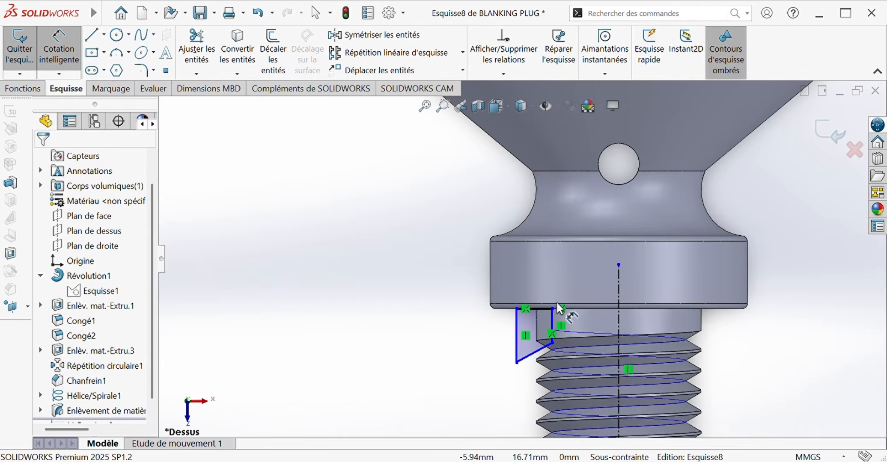
click(553, 319)
click(616, 316)
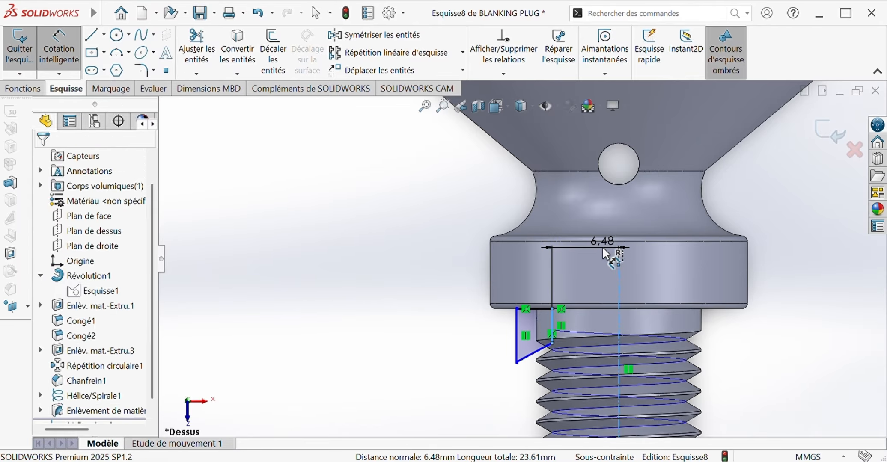
click(603, 248)
text(6.00mm)
key(Return)
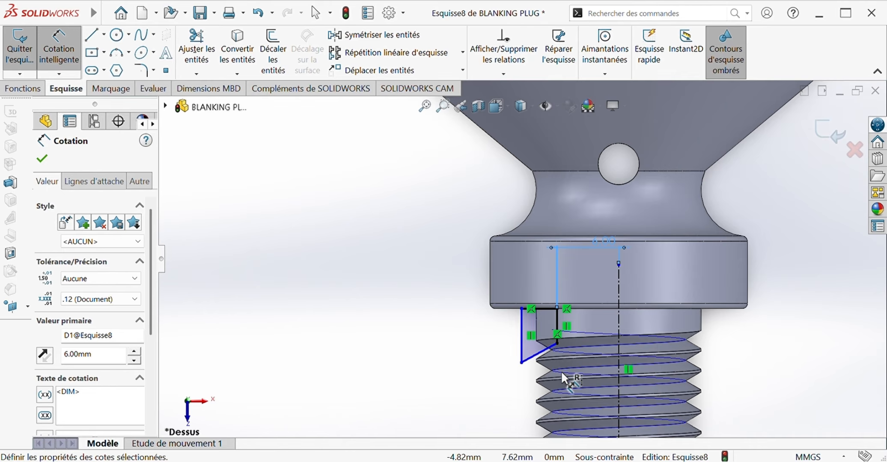
- Dimension the profile's outer lower corner at 8.50 mm from the construction line
scroll(539, 356, up, 3)
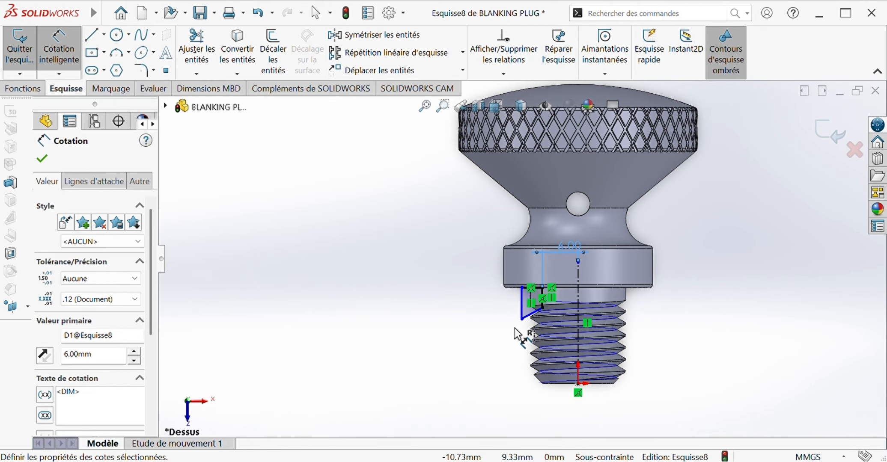
click(522, 319)
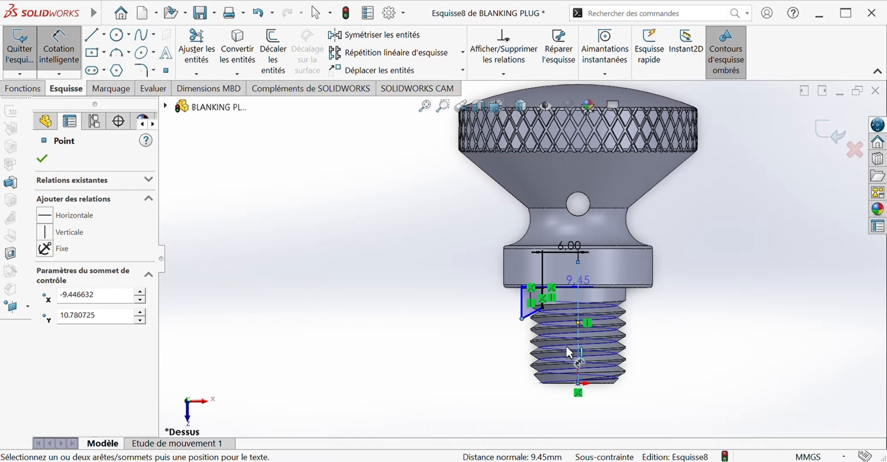
click(579, 430)
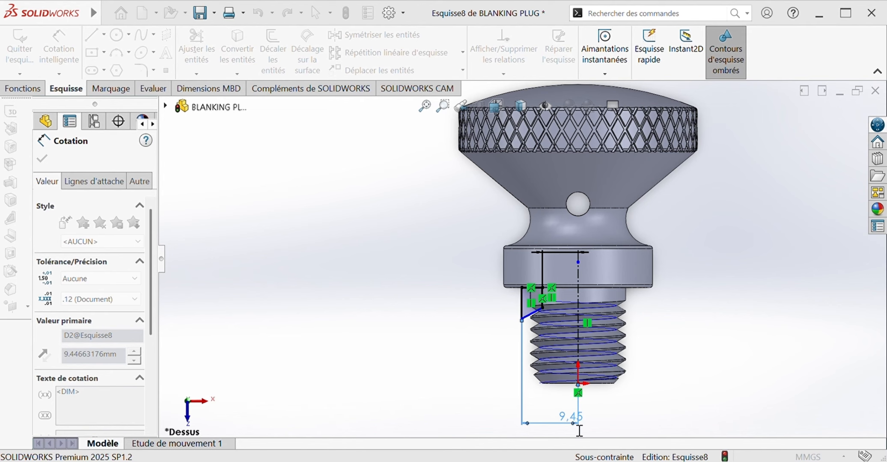
text(8.5)
key(Return)
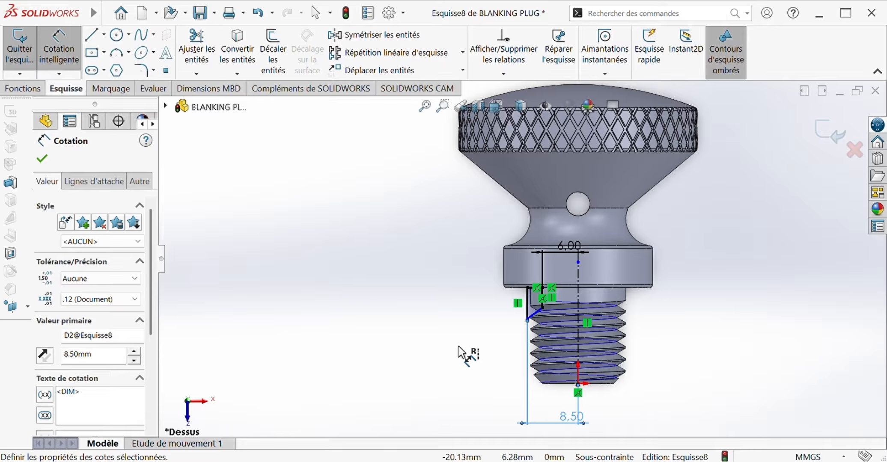
- Dimension the length of the profile's inner vertical side at 3.00 mm
scroll(525, 290, down, 4)
click(563, 296)
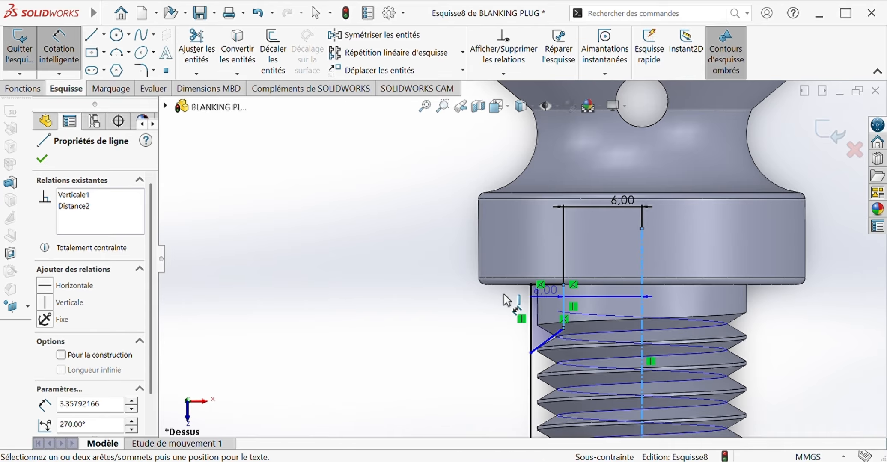
key(Escape)
click(563, 303)
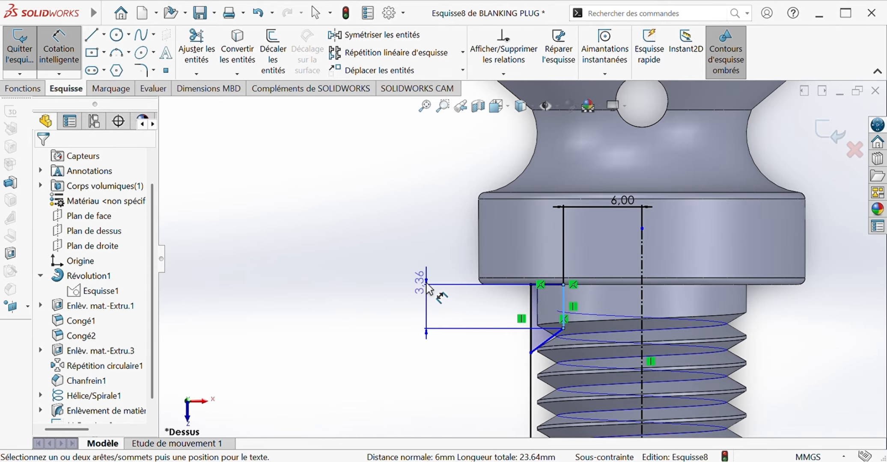
click(427, 283)
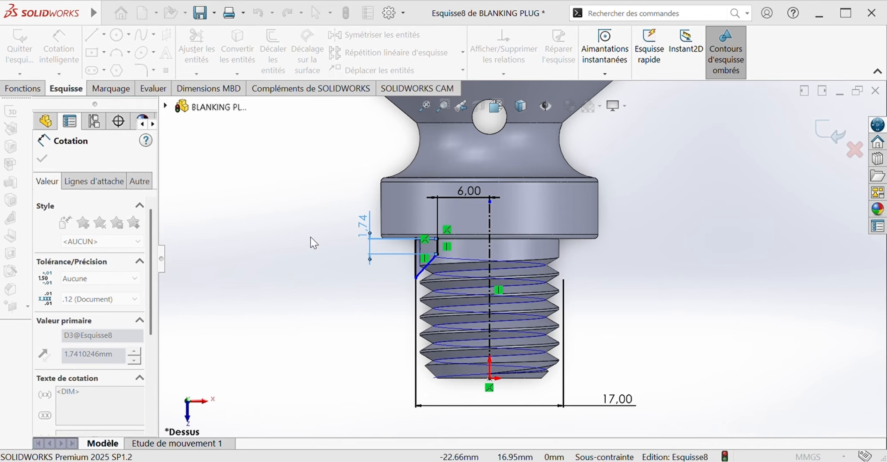
text(3)
key(Return)
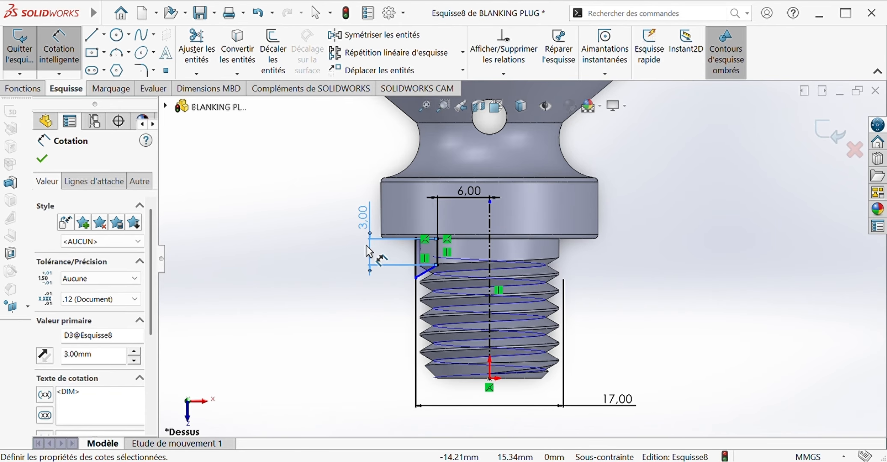
- Dimension the angle between the profile's slanted edge and its outer vertical side at 135°
scroll(366, 245, down, 5)
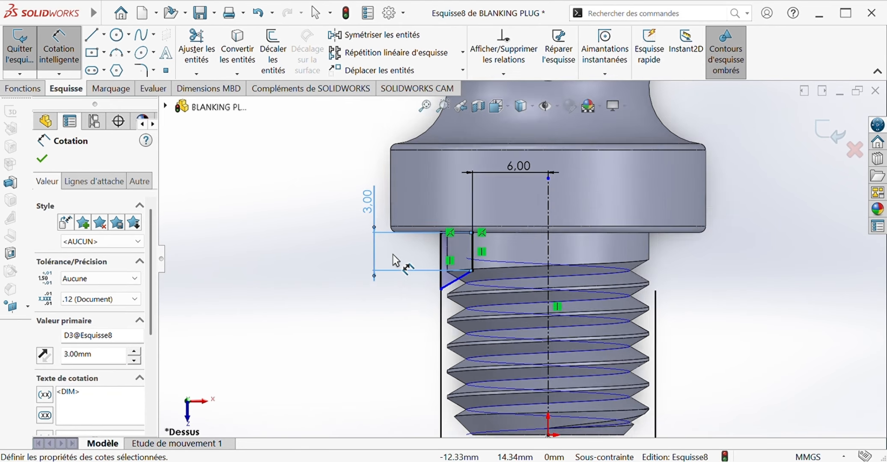
click(557, 317)
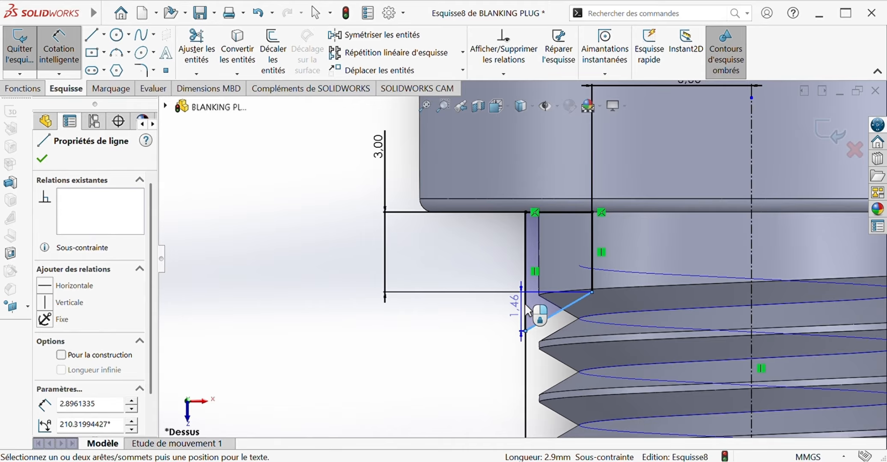
click(526, 307)
click(514, 320)
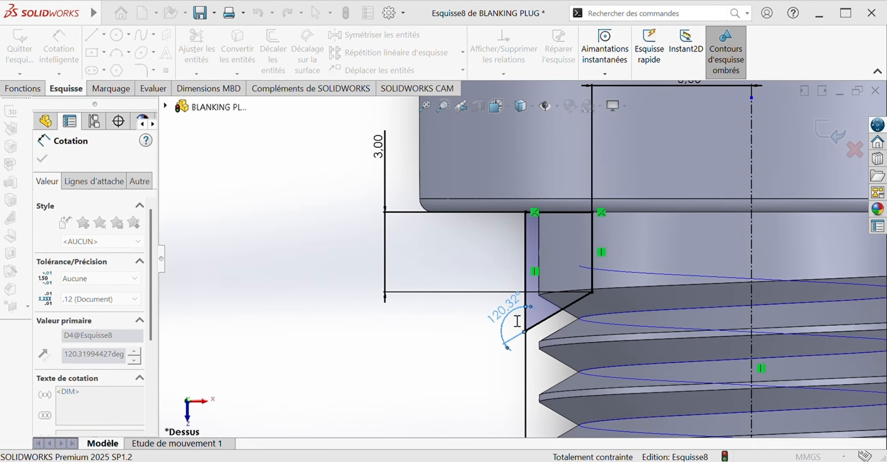
text(135)
key(Return)
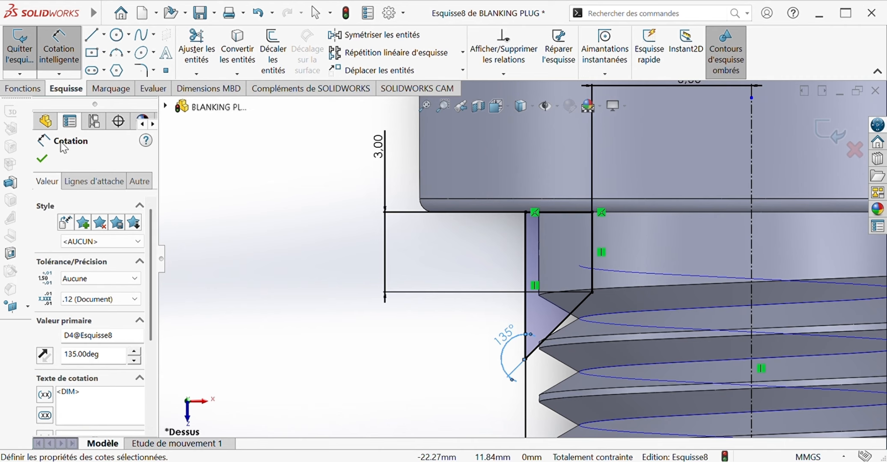
click(41, 159)
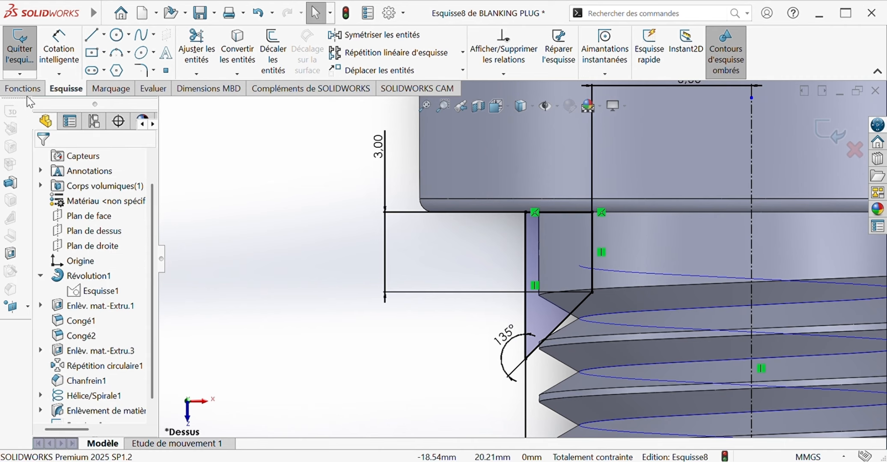
- Close the groove sketch and revolve-cut its profile 360° around the vertical construction line to form the relief groove beneath the collar
click(22, 89)
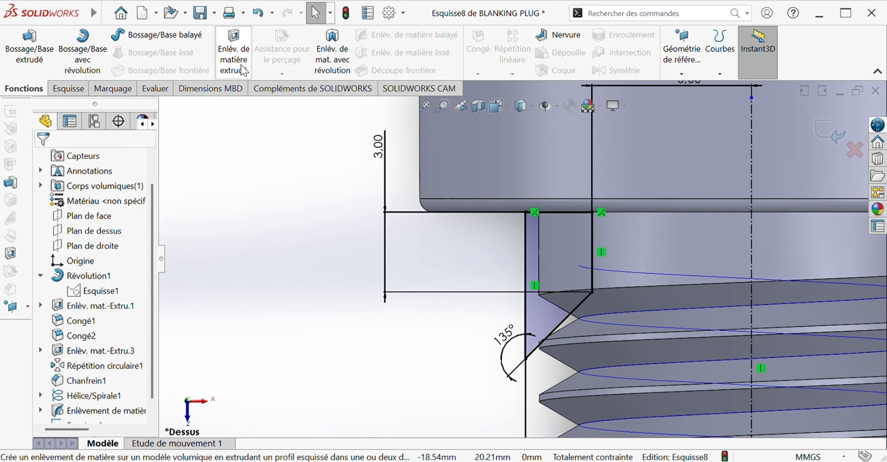
click(69, 89)
click(17, 42)
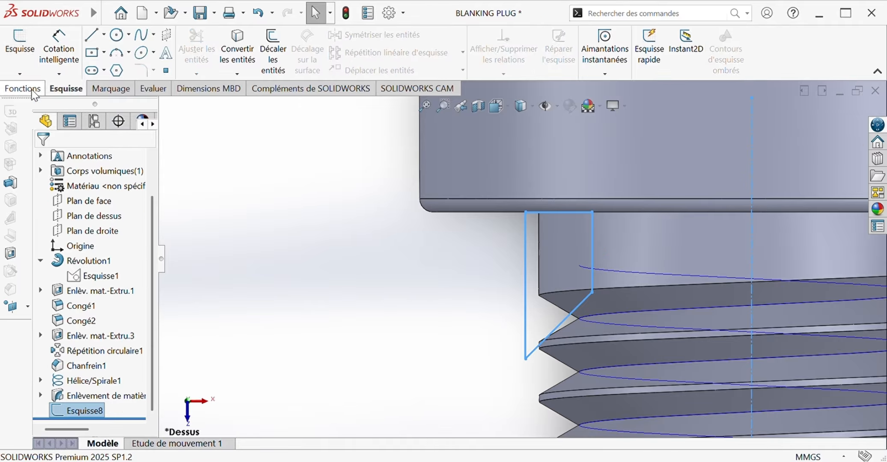
click(23, 89)
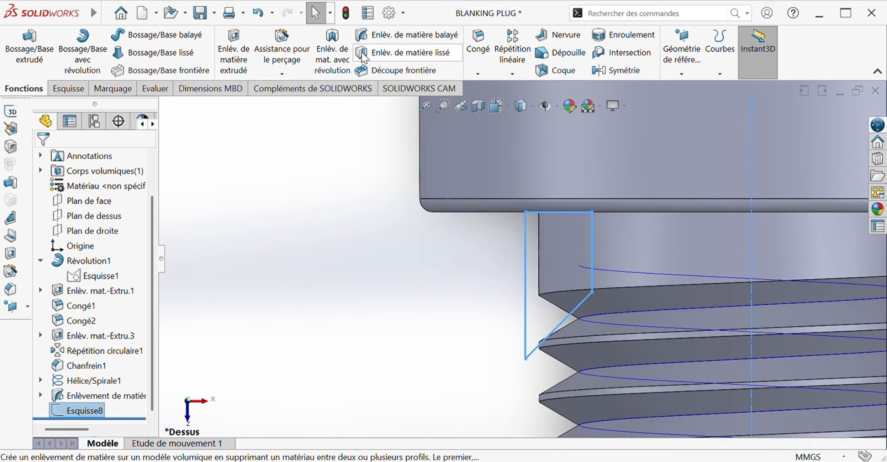
click(337, 65)
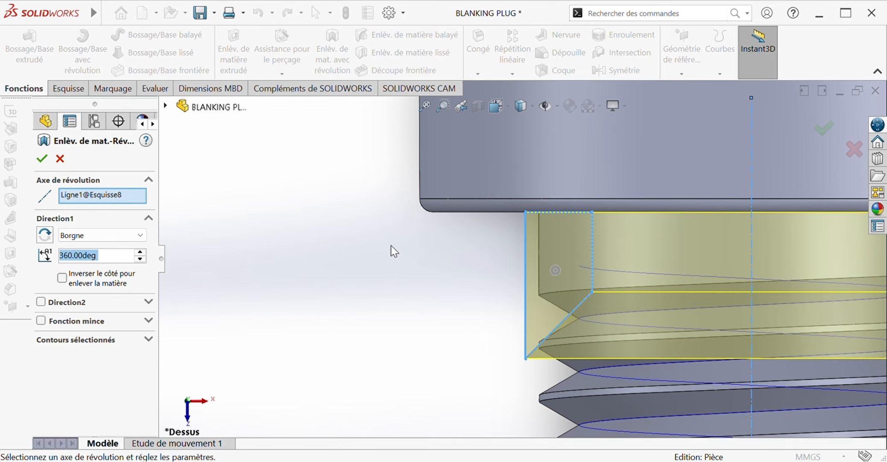
click(41, 161)
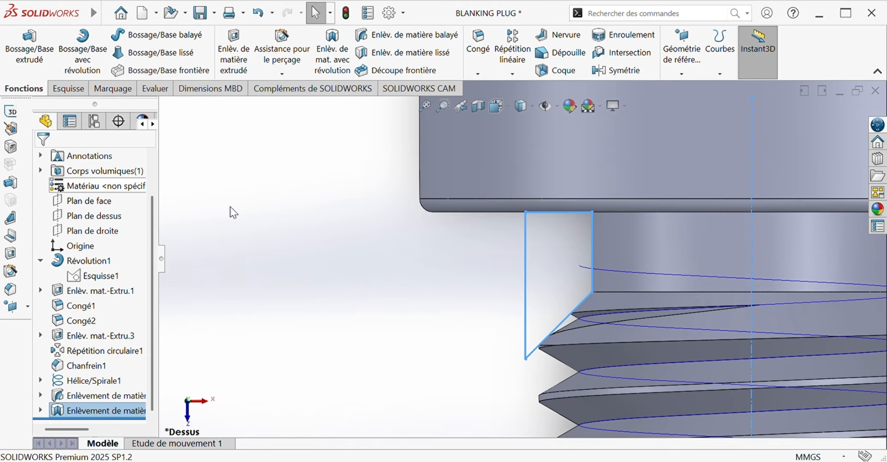
click(235, 208)
- Show the part in isometric view and apply bright green from the standard colour swatch to the whole blanking plug's appearance
scroll(262, 207, up, 7)
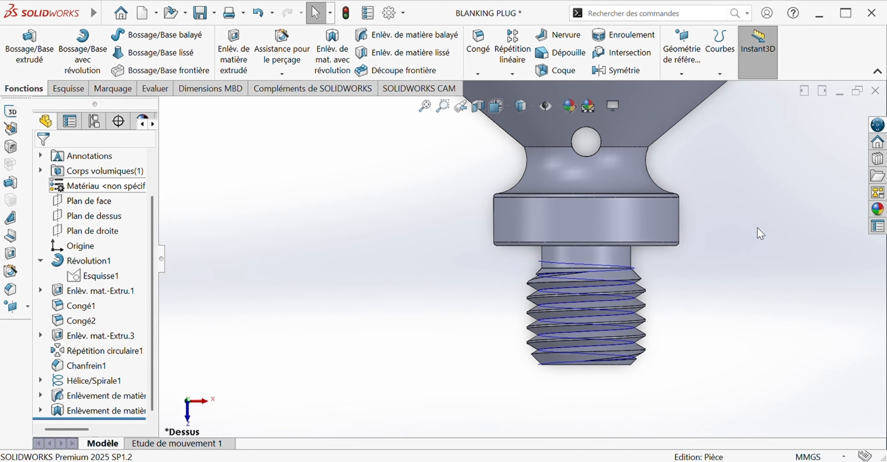
key(ctrl+7)
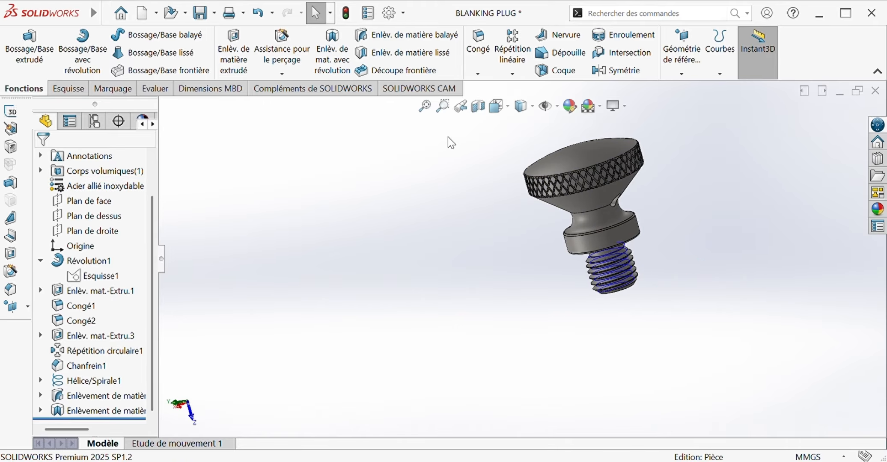
click(570, 106)
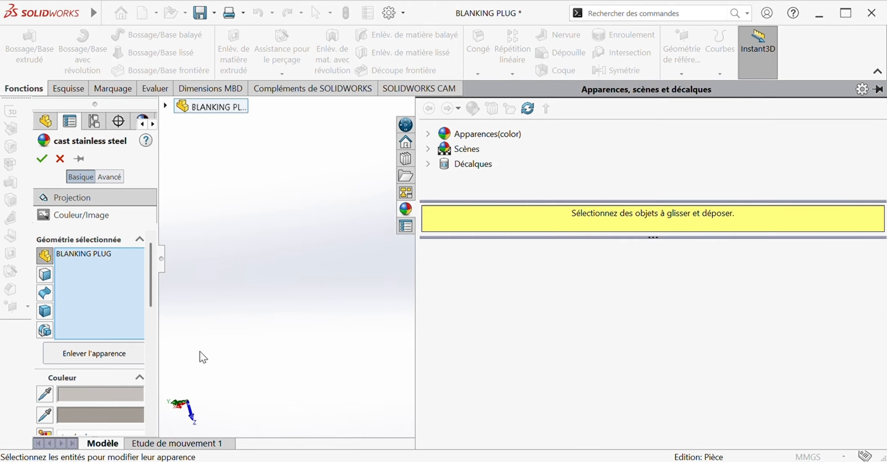
scroll(157, 274, down, 5)
click(92, 318)
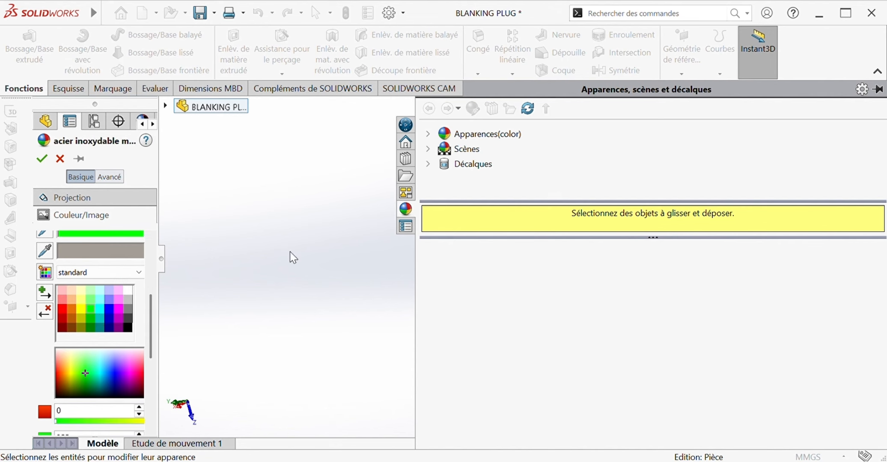
click(42, 159)
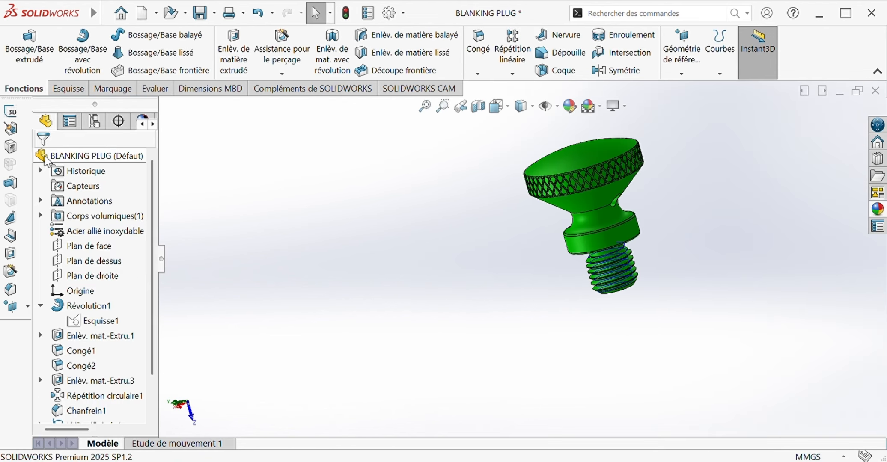